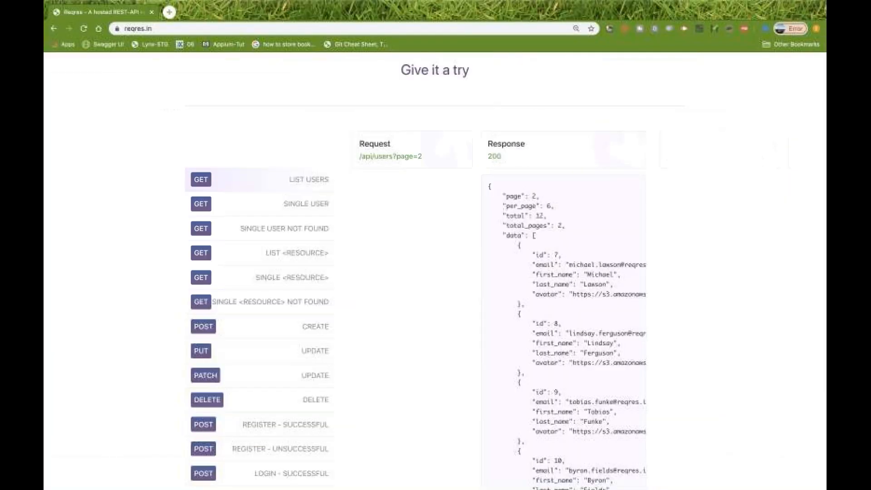
# - Load reqres.in and examine the sample API requests listed in its Give it a try section
pyautogui.press('Return')
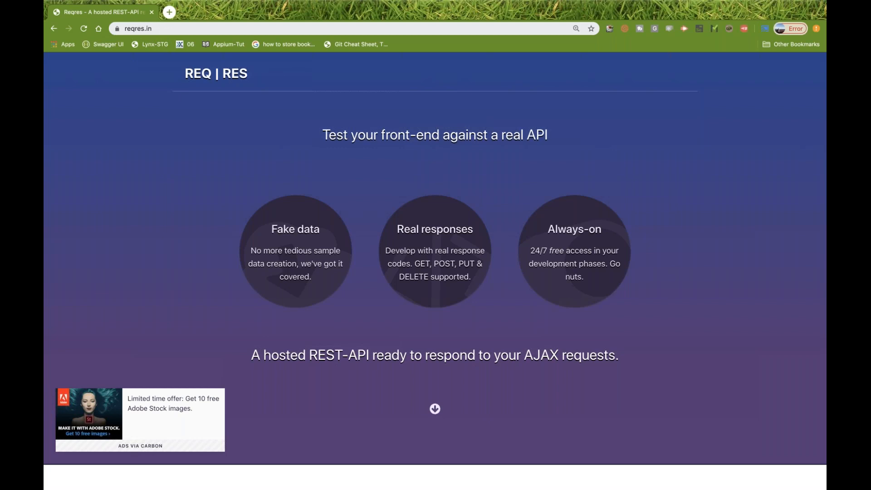
pyautogui.scroll(-3, 155, 235)
pyautogui.scroll(-7, 154, 235)
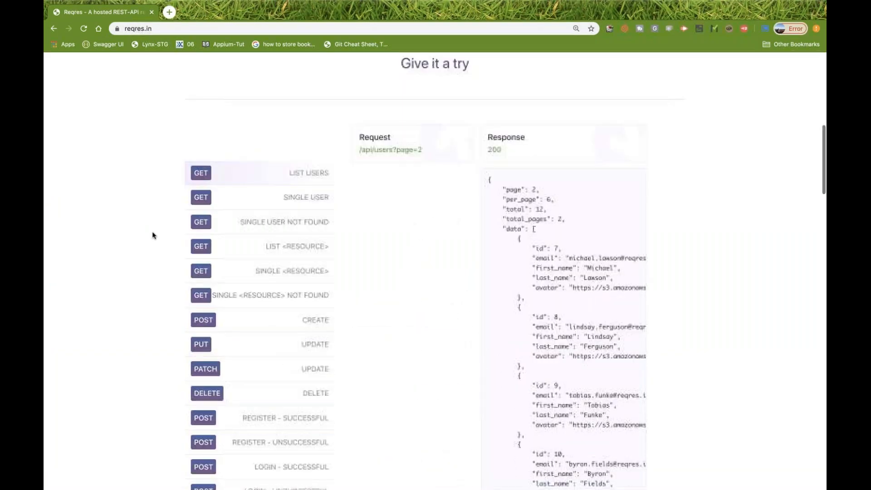
pyautogui.scroll(-2, 154, 234)
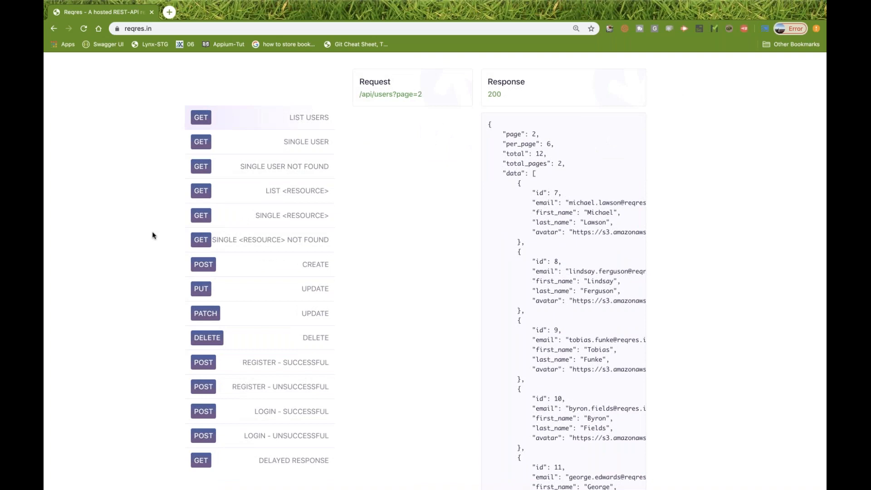
pyautogui.scroll(2, 258, 183)
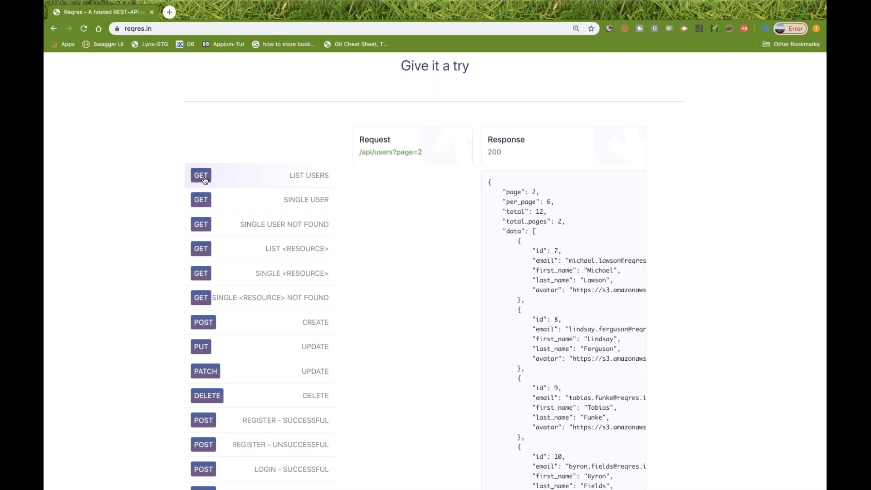
pyautogui.scroll(-1, 453, 254)
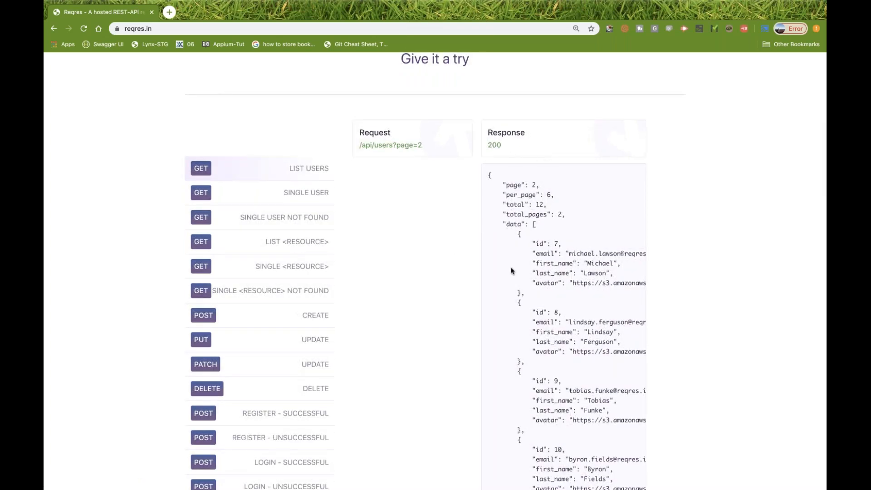
pyautogui.scroll(-3, 511, 271)
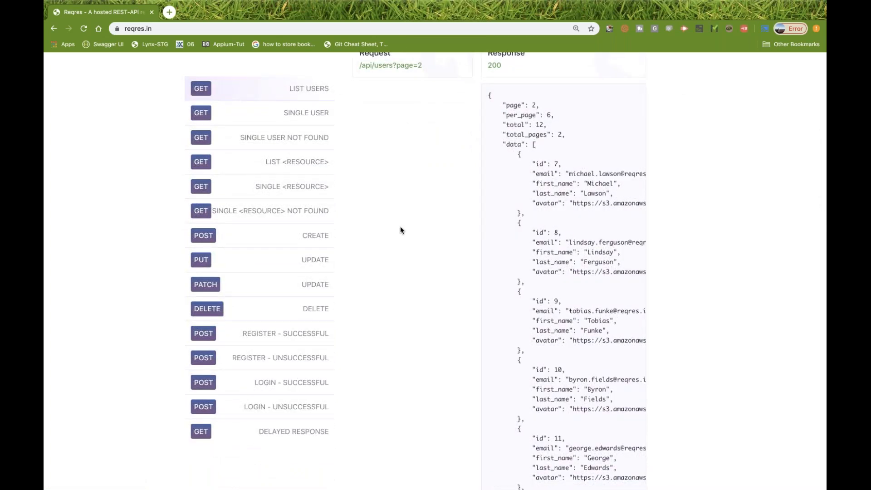
# - Display the sample POST Create request and examine its request body, response status and response body
pyautogui.click(196, 244)
pyautogui.scroll(3, 505, 274)
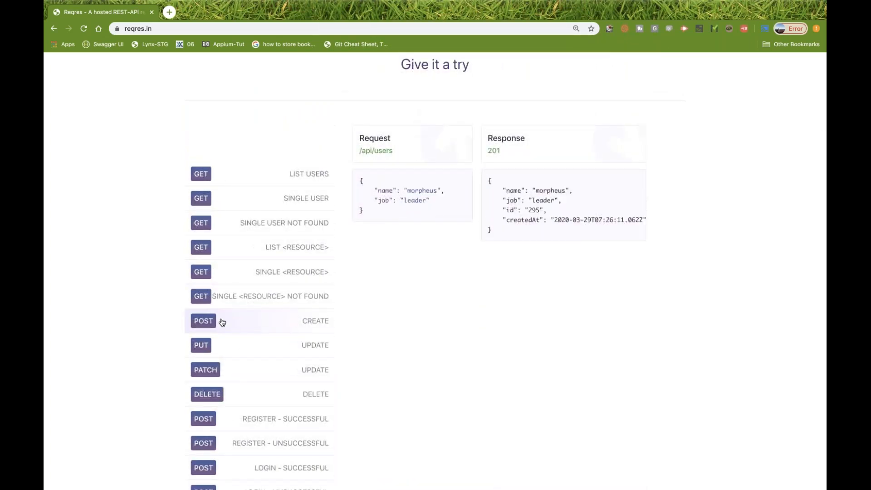
pyautogui.moveTo(365, 212); pyautogui.dragTo(358, 183)
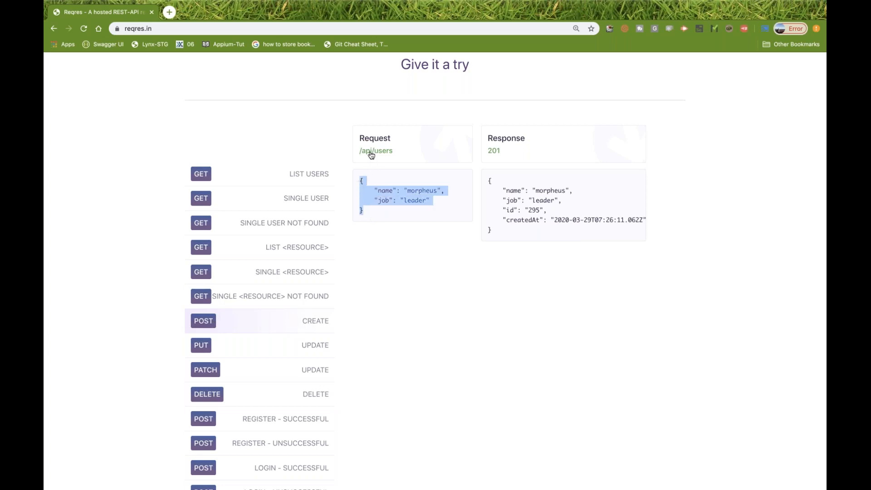
pyautogui.doubleClick(493, 151)
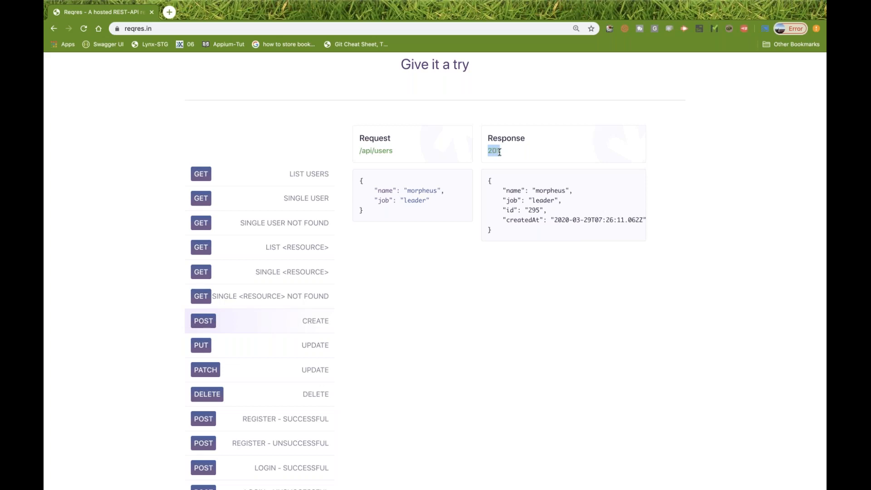
pyautogui.moveTo(488, 180); pyautogui.dragTo(494, 236)
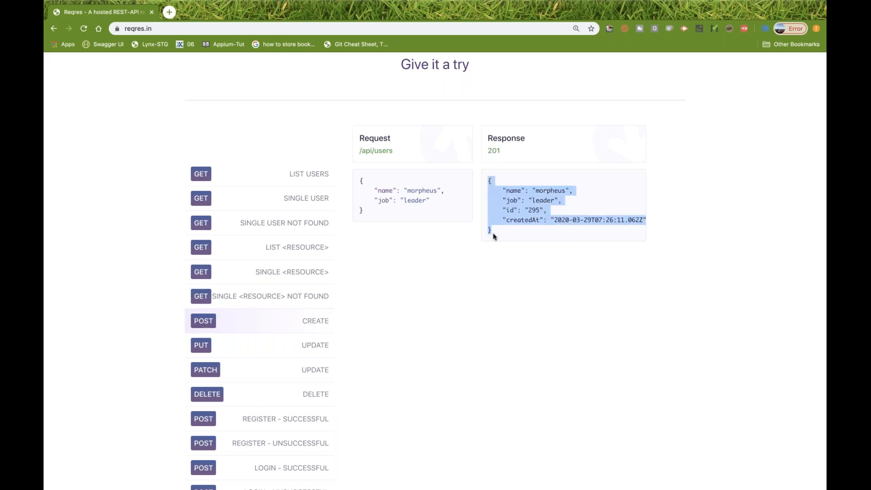
pyautogui.click(470, 315)
# - View the sample Update and Delete requests along with their endpoints and responses
pyautogui.scroll(-3, 471, 316)
pyautogui.click(303, 290)
pyautogui.click(287, 331)
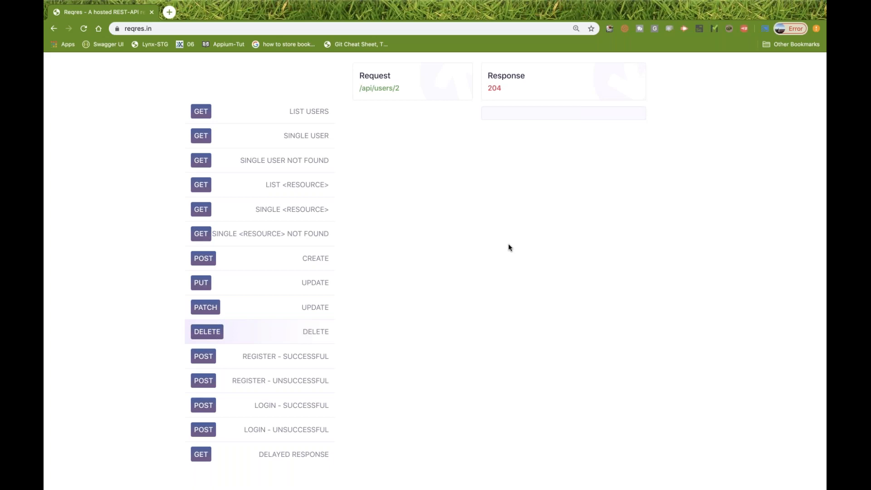
pyautogui.scroll(6, 508, 245)
pyautogui.scroll(-6, 508, 244)
# - Open the browser's network monitor for the page and shrink it so the sample requests stay reachable
pyautogui.rightClick(489, 212)
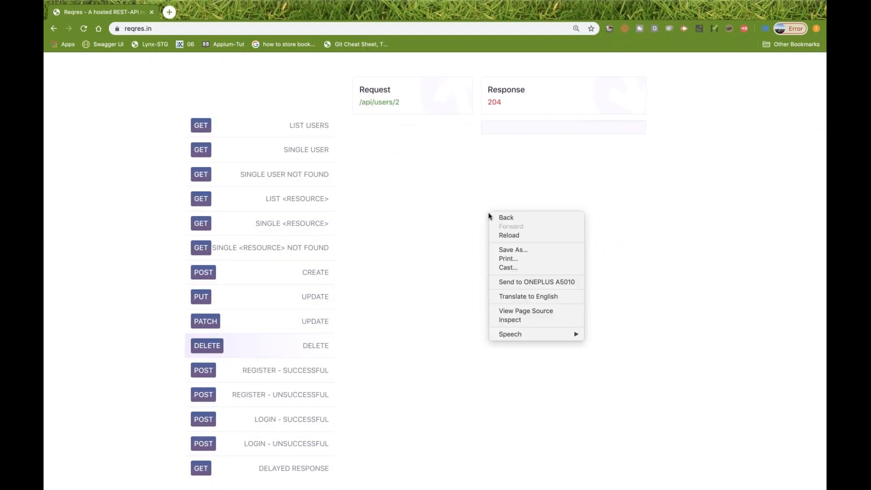
pyautogui.click(513, 319)
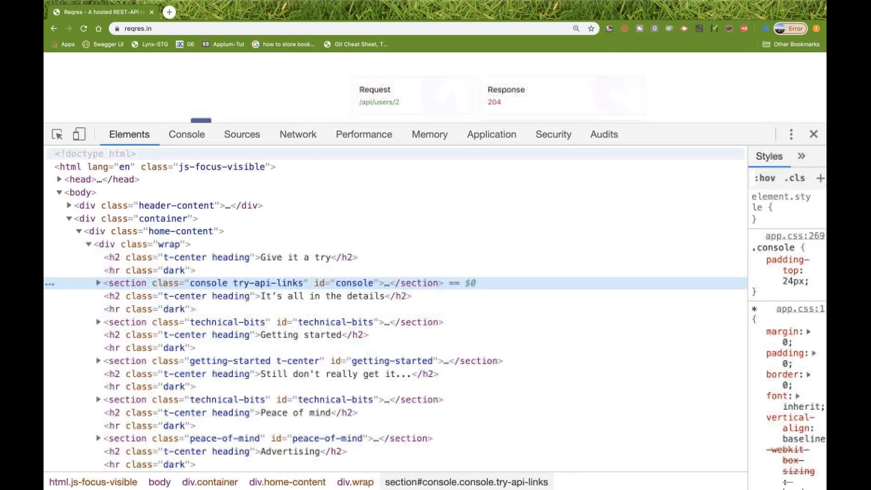
pyautogui.click(300, 135)
pyautogui.moveTo(532, 124); pyautogui.dragTo(532, 199)
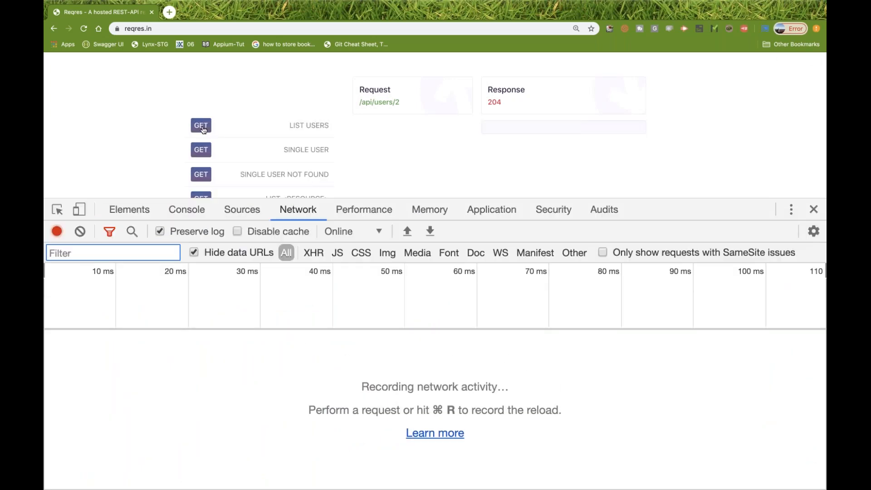
# - Send the List Users GET request and open the details of the captured users?page=2 call
pyautogui.click(202, 128)
pyautogui.click(238, 361)
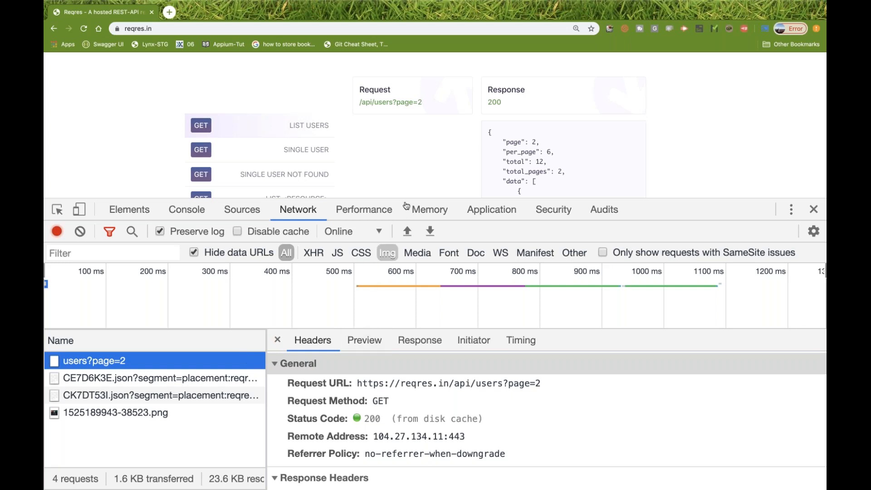
pyautogui.moveTo(403, 198); pyautogui.dragTo(403, 177)
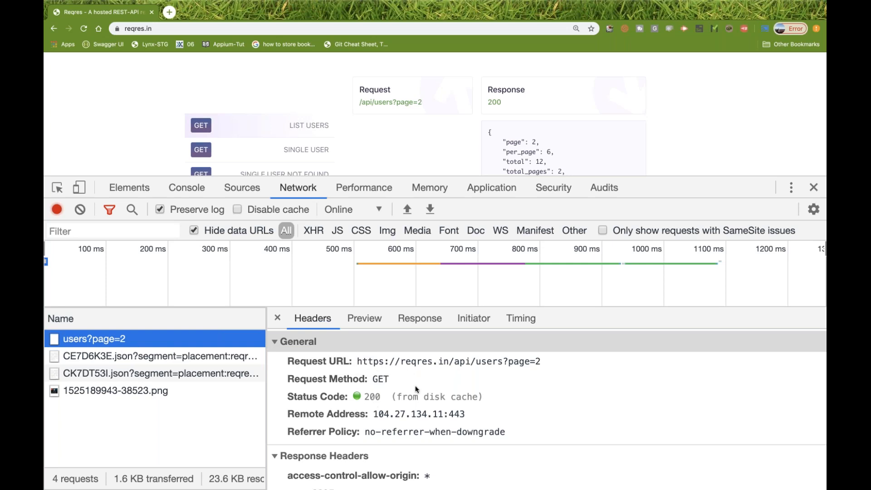
# - Examine the response headers, request headers, query string parameters and request URL of the users?page=2 call
pyautogui.scroll(-6, 416, 388)
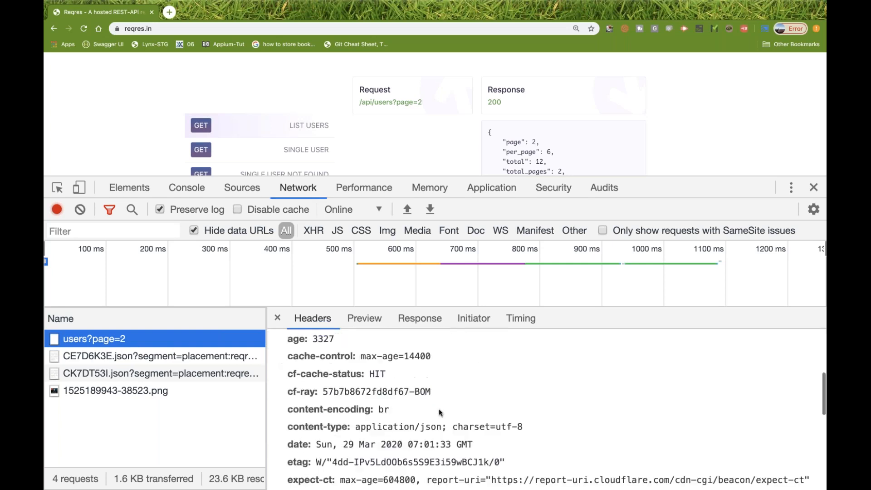
pyautogui.scroll(-5, 439, 409)
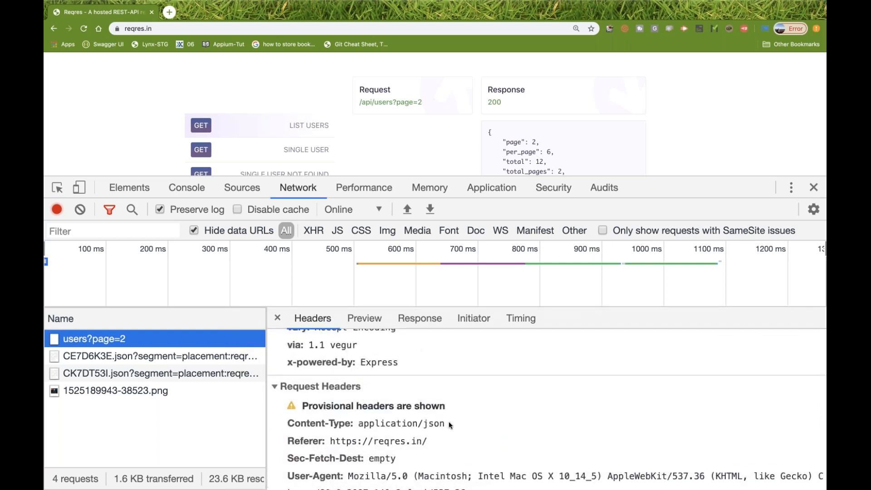
pyautogui.scroll(-2, 448, 420)
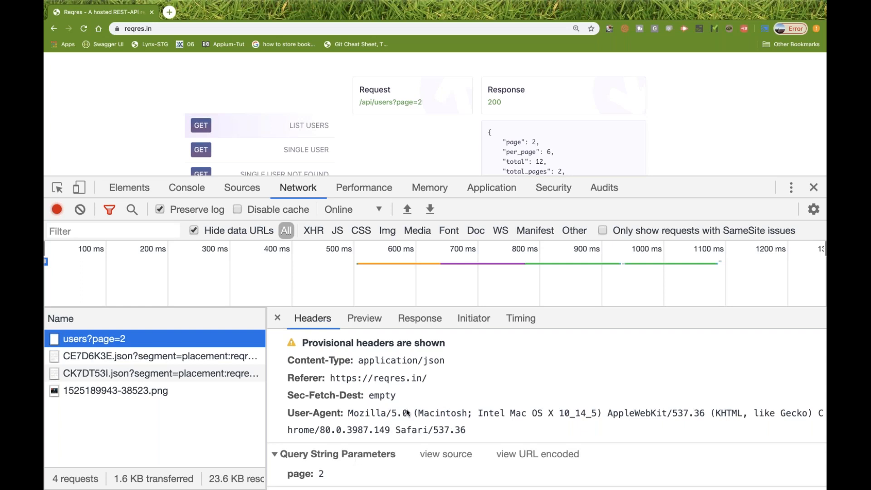
pyautogui.scroll(10, 407, 413)
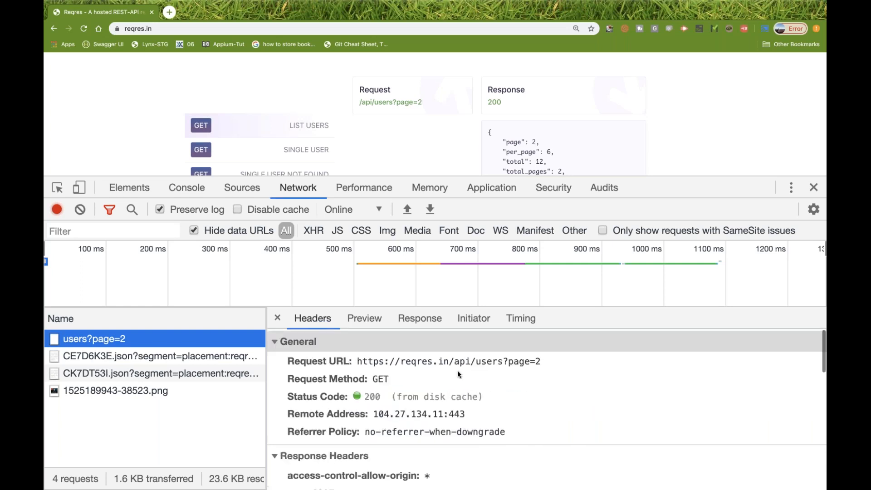
pyautogui.click(504, 361)
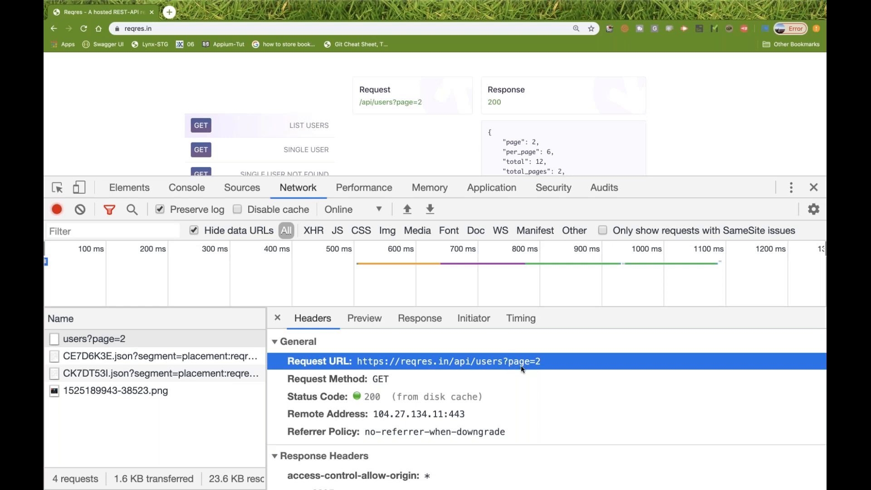
# - Inspect the raw response body of the users?page=2 call, and return to its headers
pyautogui.click(419, 319)
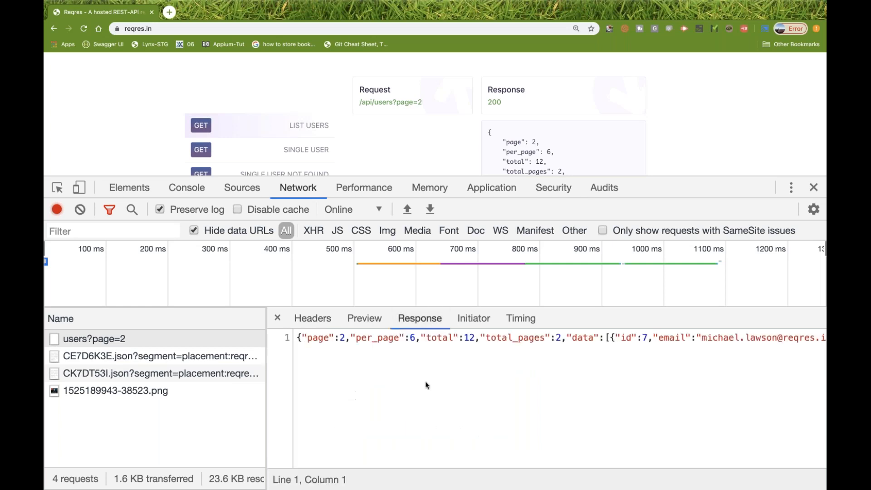
pyautogui.hscroll(10, 426, 385)
pyautogui.hscroll(-10, 425, 384)
pyautogui.scroll(-3, 515, 140)
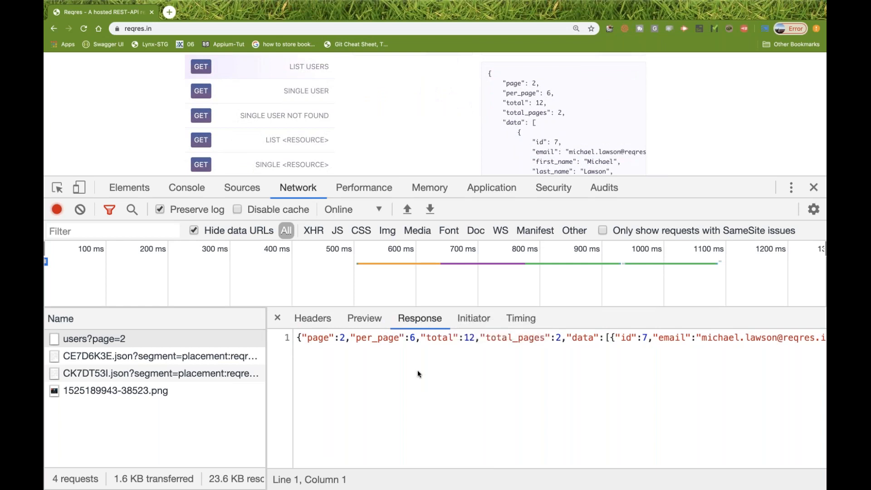
pyautogui.click(313, 318)
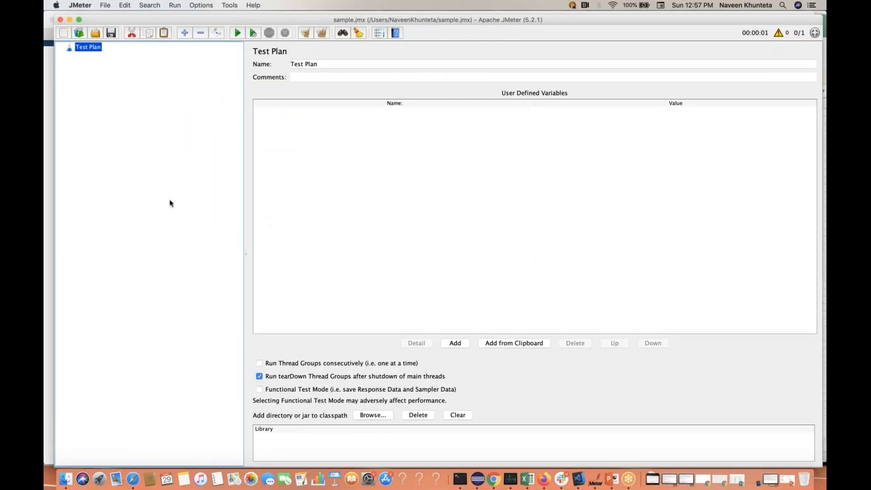
# - Add a thread group to the test plan and name it "Thread Group - ReqResApp"
pyautogui.rightClick(91, 49)
pyautogui.moveTo(154, 55)
pyautogui.moveTo(225, 56)
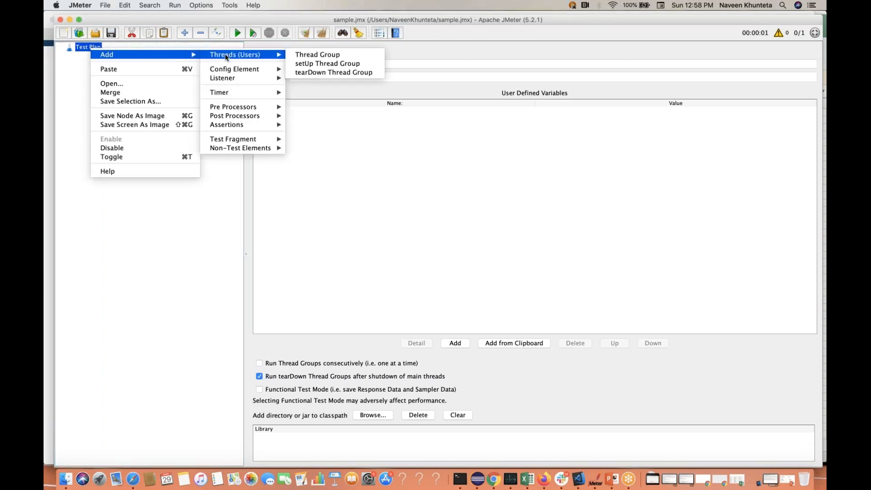
pyautogui.click(306, 55)
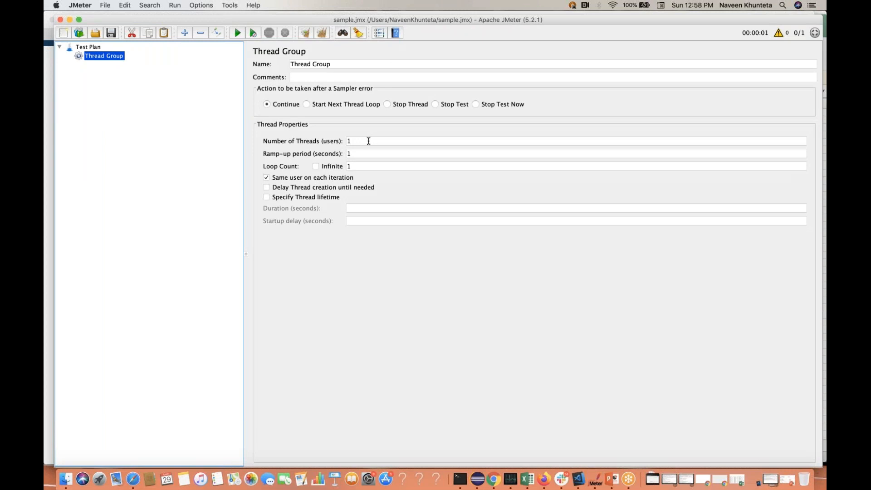
pyautogui.click(358, 64)
pyautogui.write('- ReqRes')
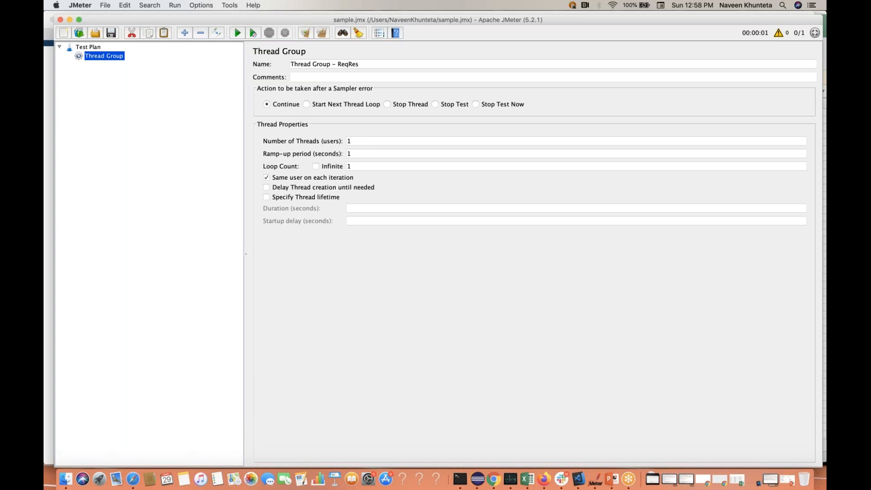
pyautogui.write('App')
# - Add an HTTP Request sampler to the ReqResApp thread group and name it "HTTP Request-GET"
pyautogui.rightClick(95, 59)
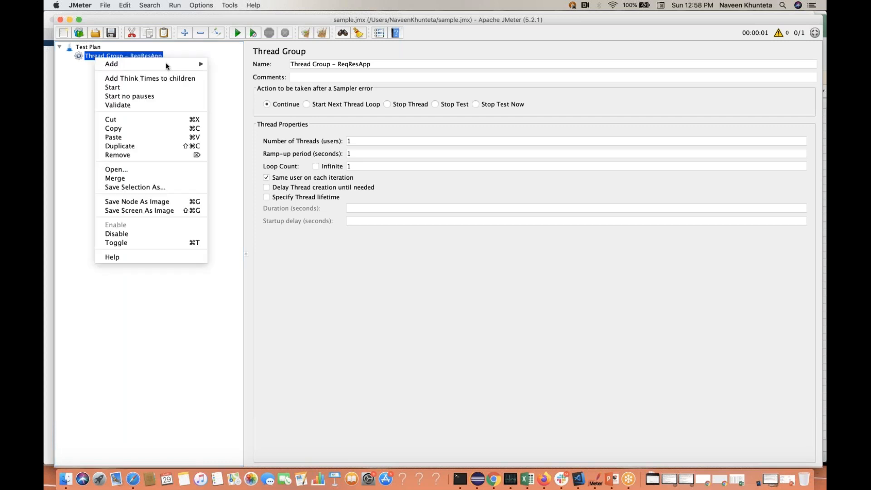
pyautogui.moveTo(165, 64)
pyautogui.moveTo(227, 66)
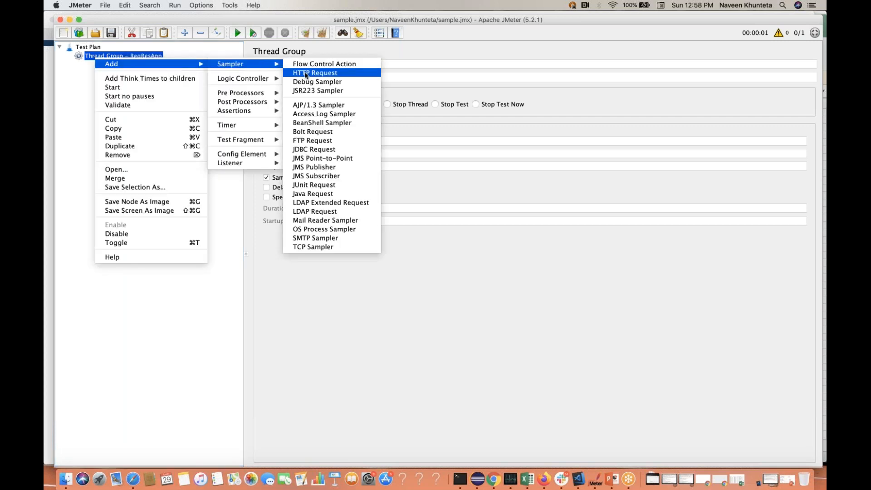
pyautogui.click(305, 75)
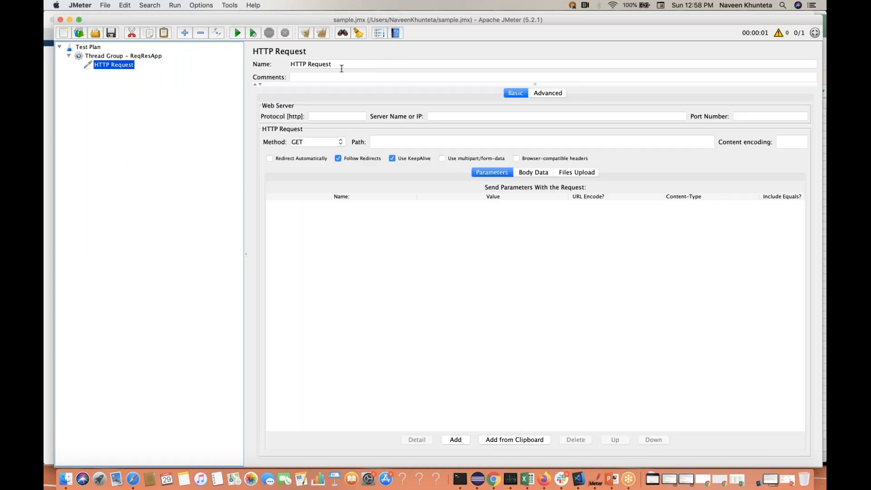
pyautogui.click(344, 67)
pyautogui.write('-GET')
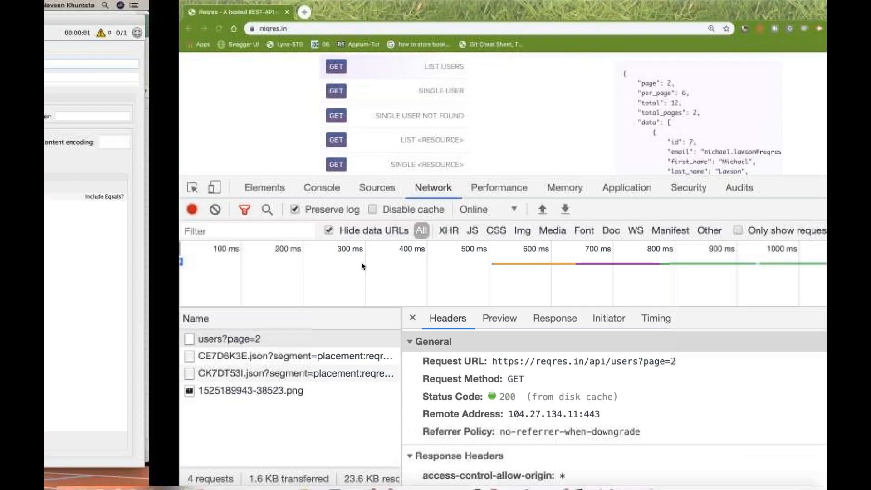
# - Set the GET request's protocol to https and its port number to 443
pyautogui.scroll(1, 254, 71)
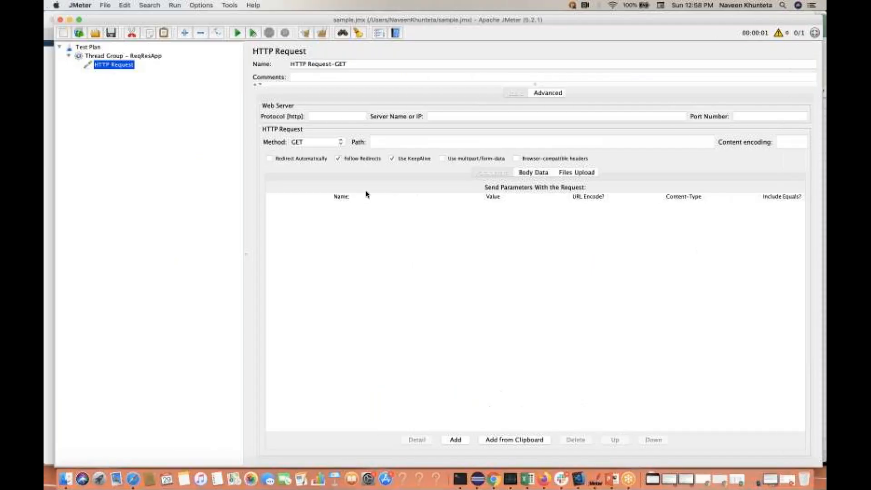
pyautogui.click(327, 115)
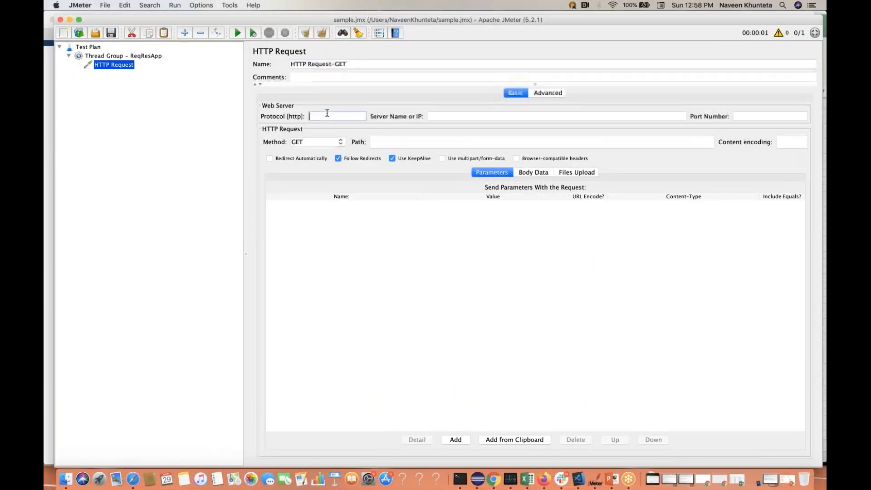
pyautogui.write('https')
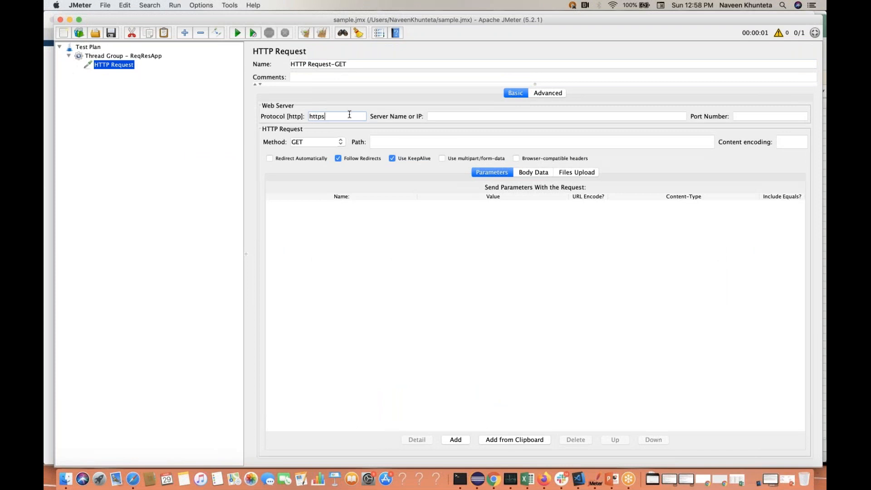
pyautogui.click(750, 120)
pyautogui.write('443')
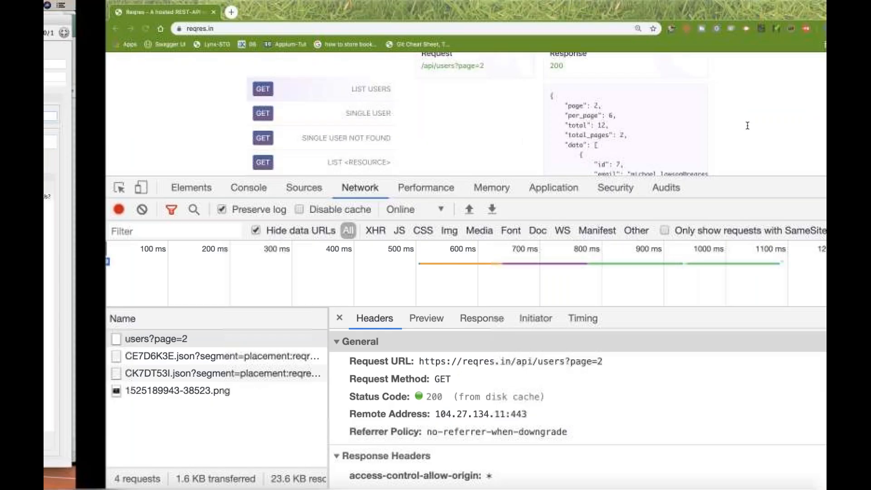
# - Copy the host from the captured request URL and set reqres.in as the GET request's server name in JMeter
pyautogui.click(538, 385)
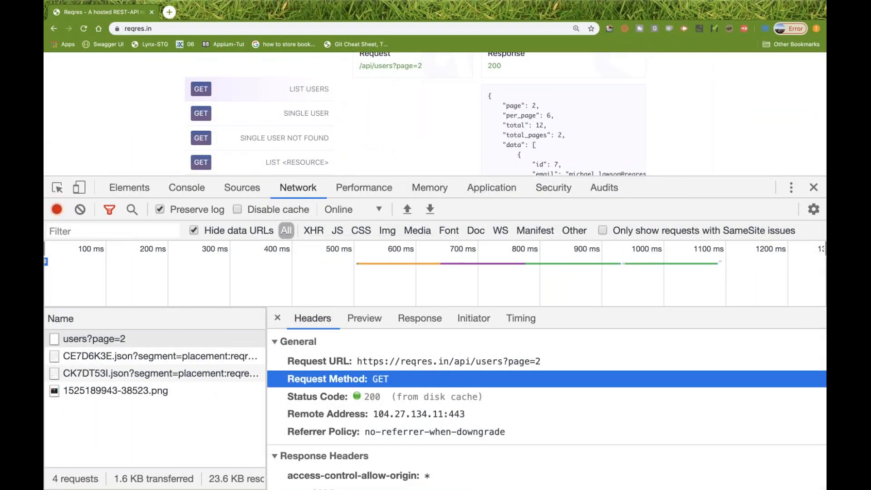
pyautogui.moveTo(357, 361); pyautogui.dragTo(448, 363)
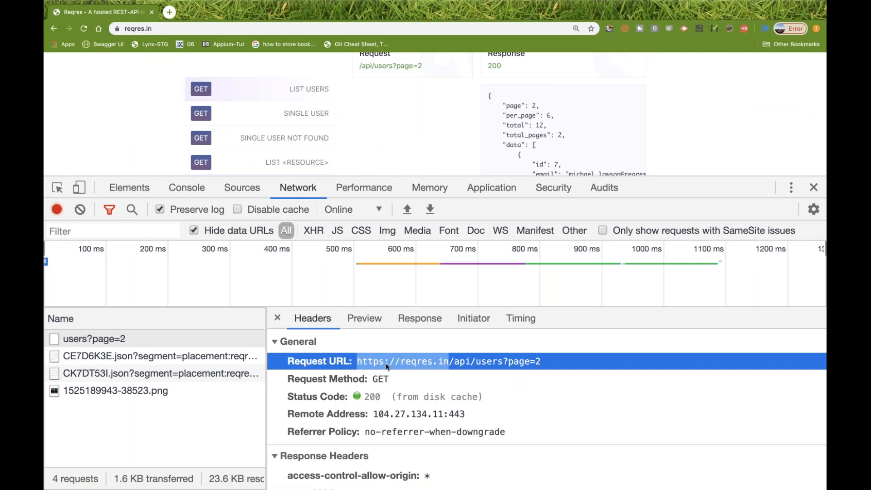
pyautogui.moveTo(401, 361); pyautogui.dragTo(448, 364)
pyautogui.press('super+c')
pyautogui.hotkey('ctrl', 'Left')
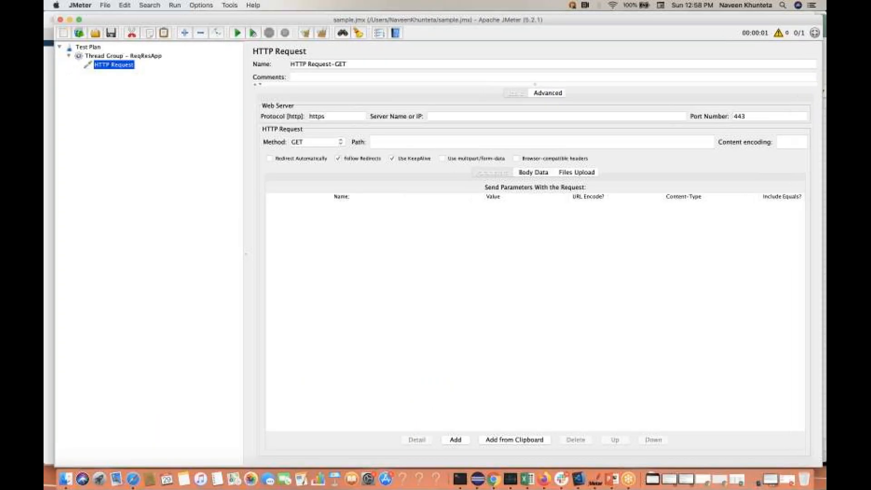
pyautogui.doubleClick(353, 115)
pyautogui.click(440, 115)
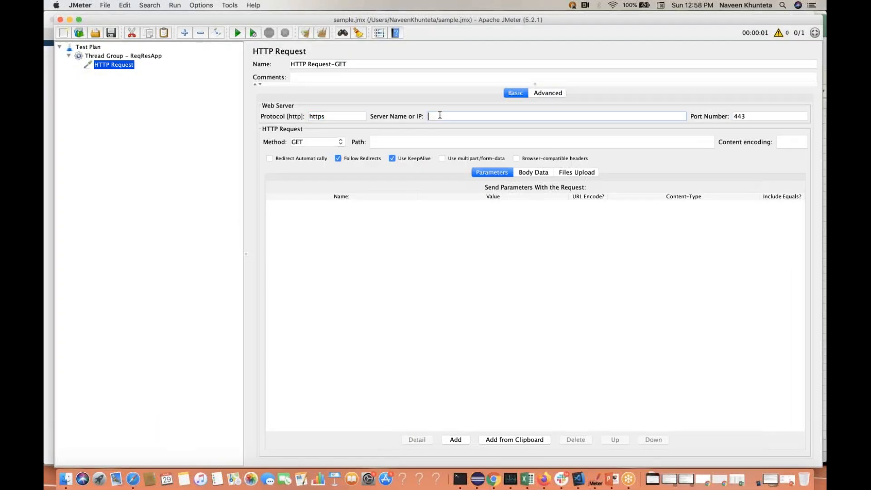
pyautogui.press('super+v')
pyautogui.doubleClick(439, 117)
# - Keep the GET method and set the request's path to api/users?page=2, copied from the captured request URL in Chrome
pyautogui.click(344, 146)
pyautogui.click(317, 148)
pyautogui.click(387, 144)
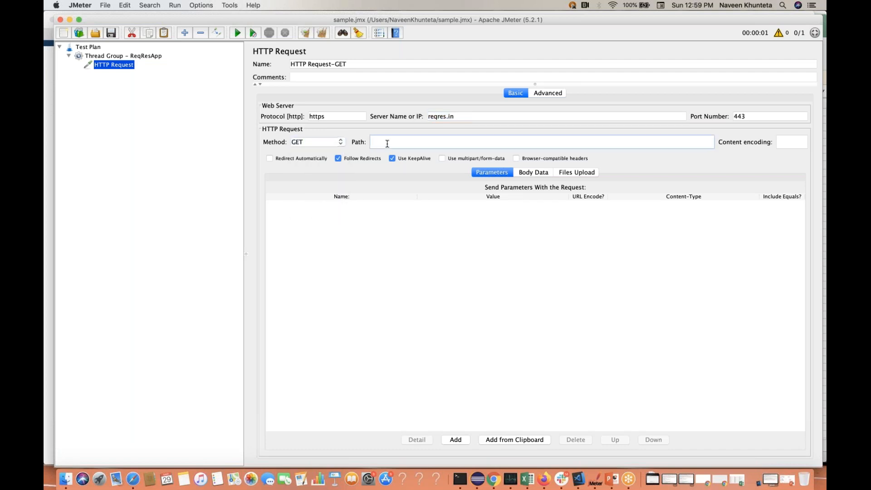
pyautogui.hotkey('ctrl', 'Right')
pyautogui.moveTo(455, 362); pyautogui.dragTo(541, 365)
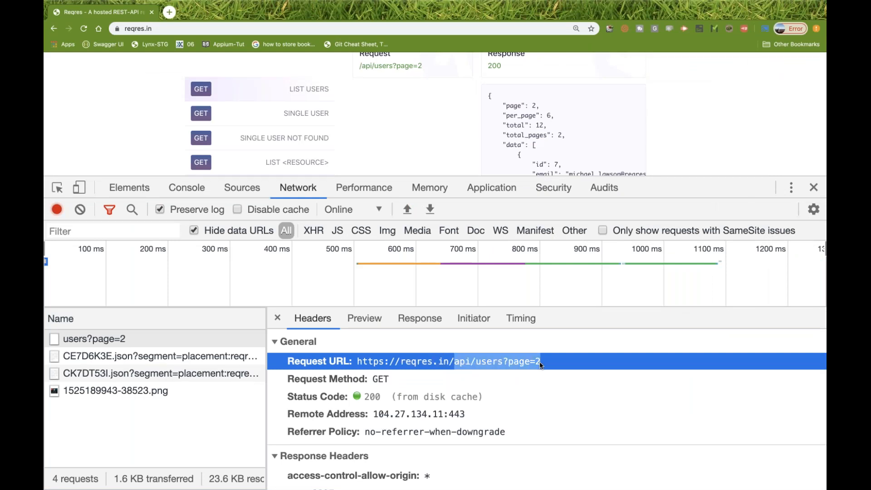
pyautogui.press('super+c')
pyautogui.hotkey('ctrl', 'Left')
pyautogui.click(400, 142)
pyautogui.press('super+v')
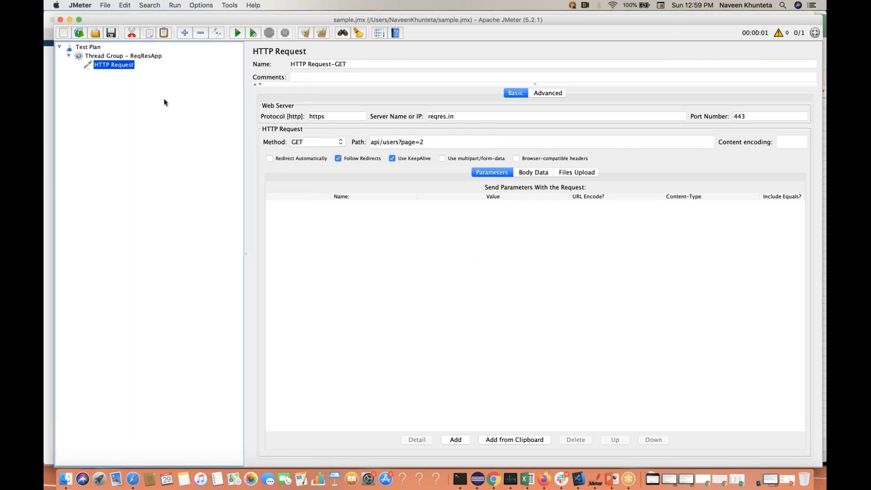
# - Add a View Results Tree listener to the ReqResApp thread group
pyautogui.click(124, 57)
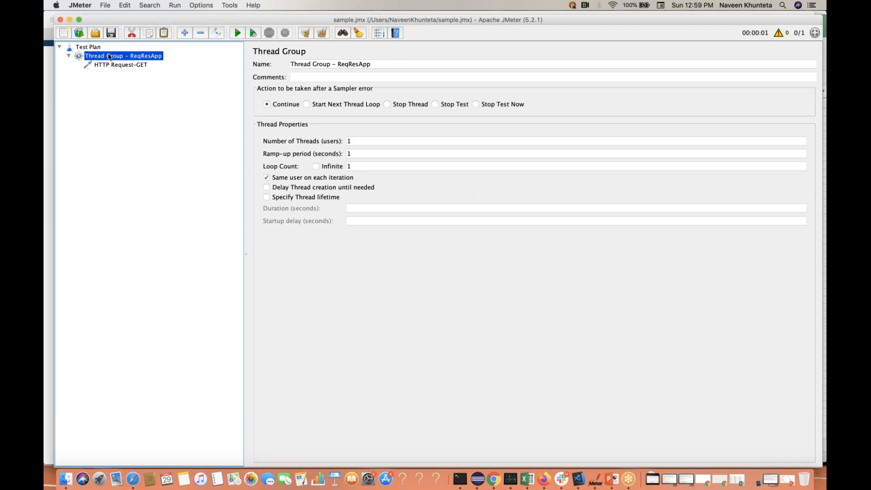
pyautogui.rightClick(109, 56)
pyautogui.moveTo(190, 61)
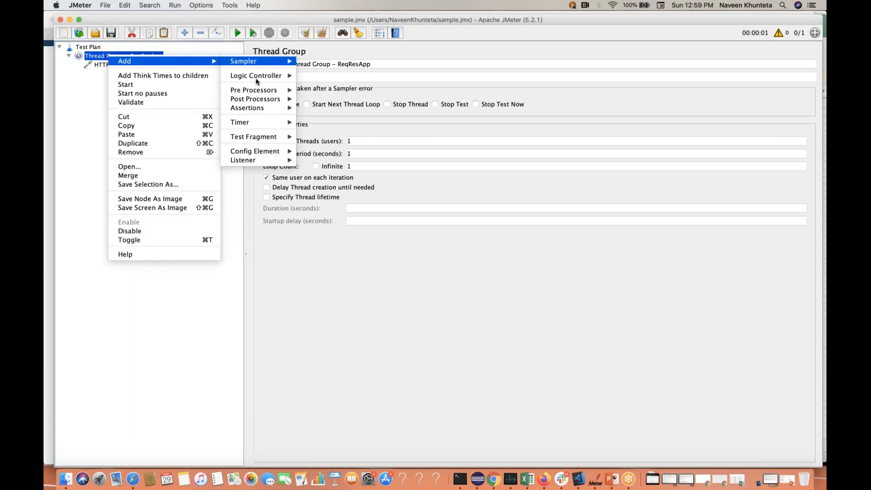
pyautogui.moveTo(270, 160)
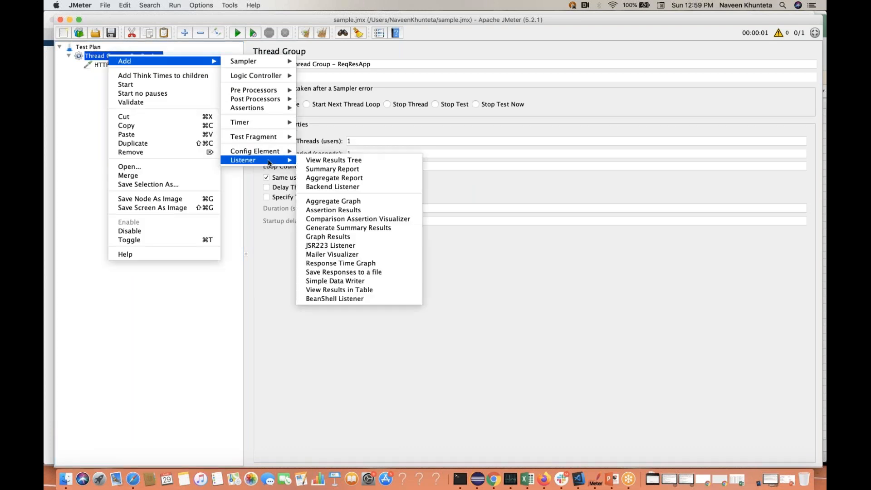
pyautogui.click(319, 162)
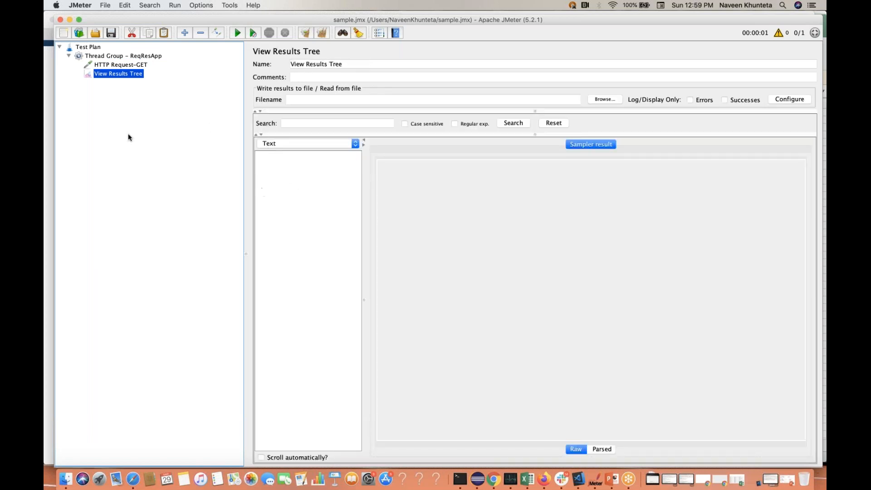
# - Run the test plan and inspect the response code and message in the HTTP Request-GET sampler result
pyautogui.click(93, 47)
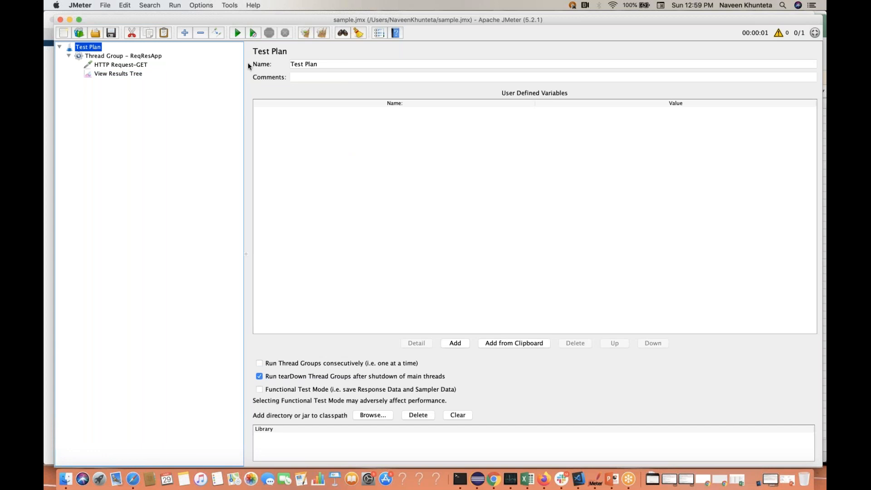
pyautogui.click(128, 75)
pyautogui.click(234, 32)
pyautogui.click(303, 156)
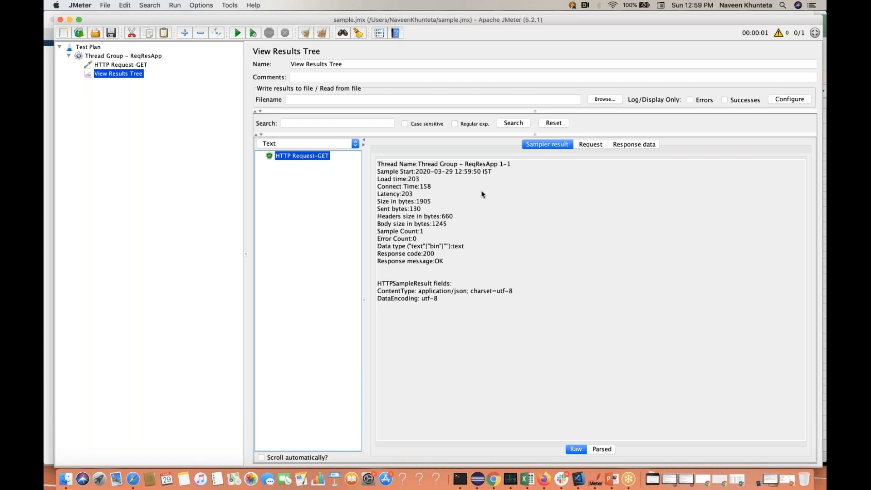
pyautogui.tripleClick(431, 254)
pyautogui.click(443, 265)
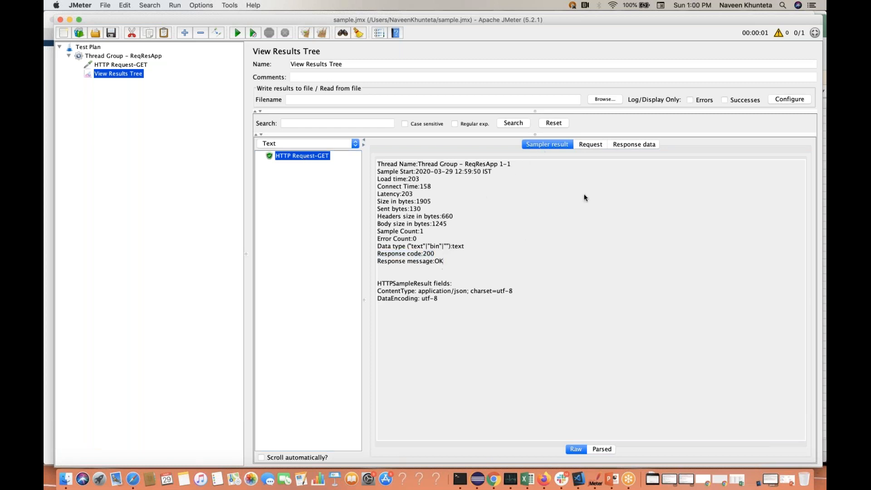
# - Examine the request details and the full response body of the HTTP Request-GET sample
pyautogui.click(586, 145)
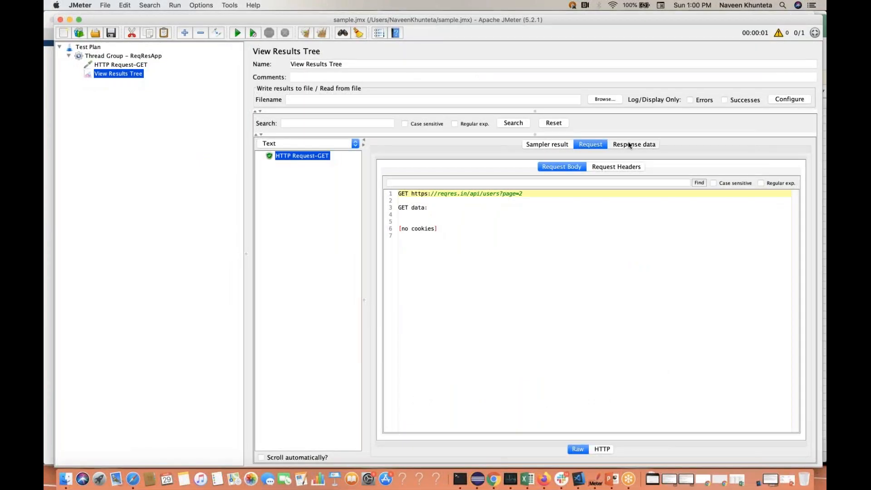
pyautogui.click(629, 144)
pyautogui.moveTo(671, 248); pyautogui.dragTo(554, 240)
pyautogui.moveTo(448, 216); pyautogui.dragTo(372, 185)
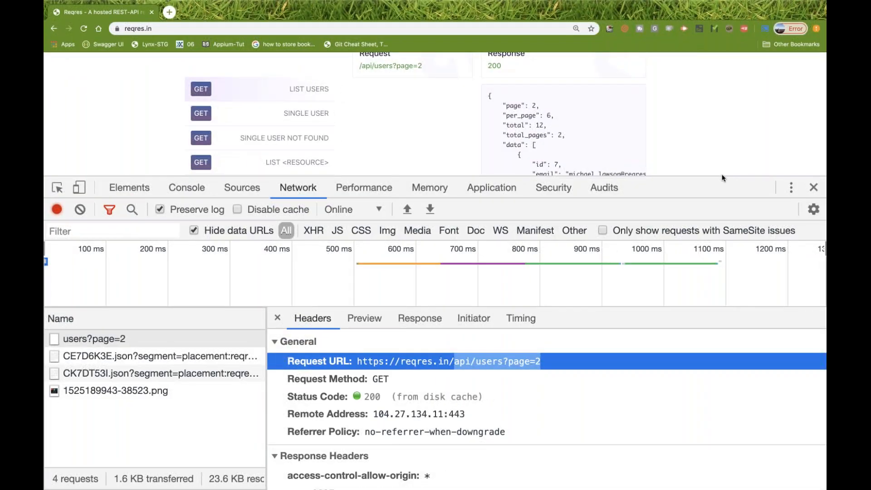
# - Enlarge the reqres.in page area in Chrome and review the sample response for List Users
pyautogui.moveTo(723, 177); pyautogui.dragTo(721, 267)
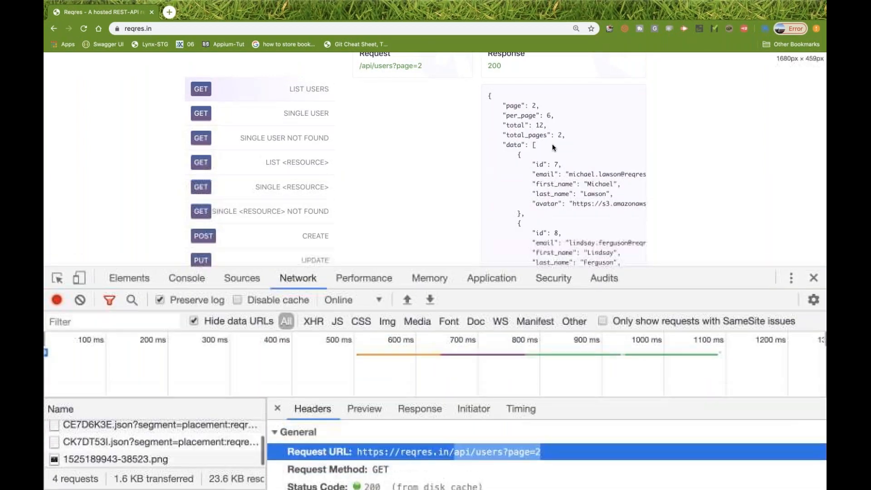
pyautogui.scroll(-3, 552, 143)
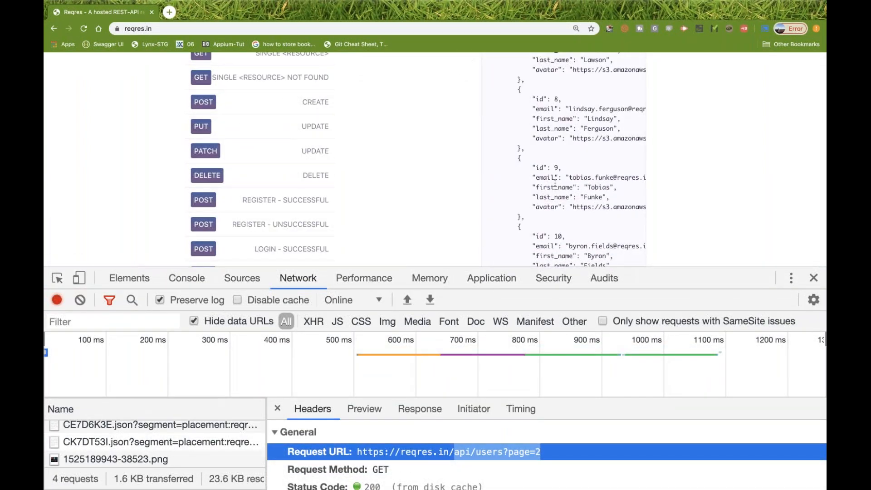
pyautogui.scroll(-3, 555, 182)
pyautogui.scroll(10, 555, 183)
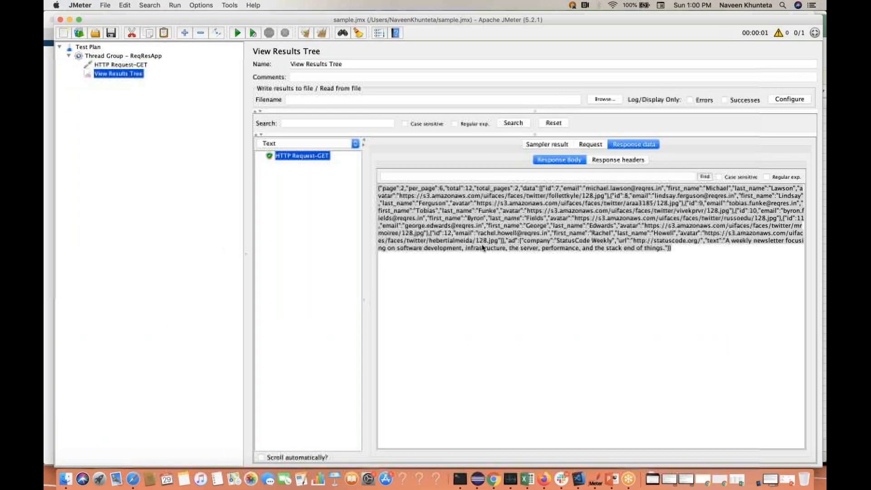
# - Copy the sample's whole response body from JMeter and open the JSONLint validator in a new Chrome tab
pyautogui.moveTo(672, 249); pyautogui.dragTo(372, 184)
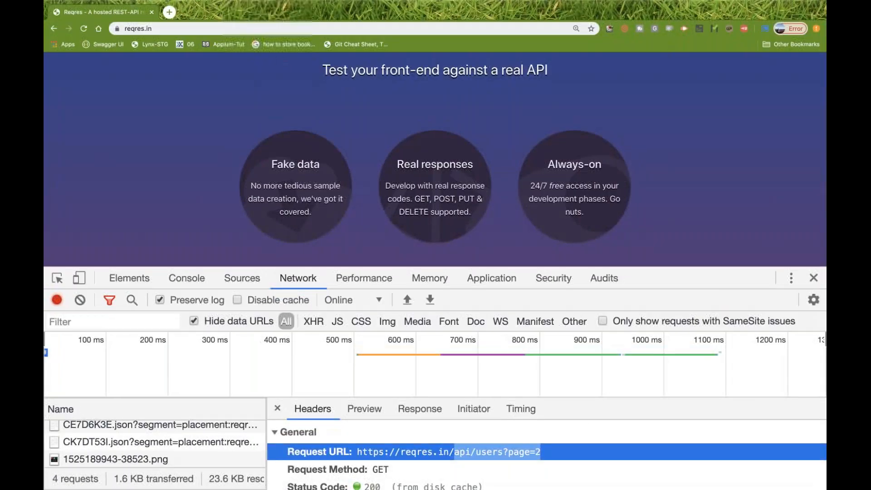
pyautogui.press('super+t')
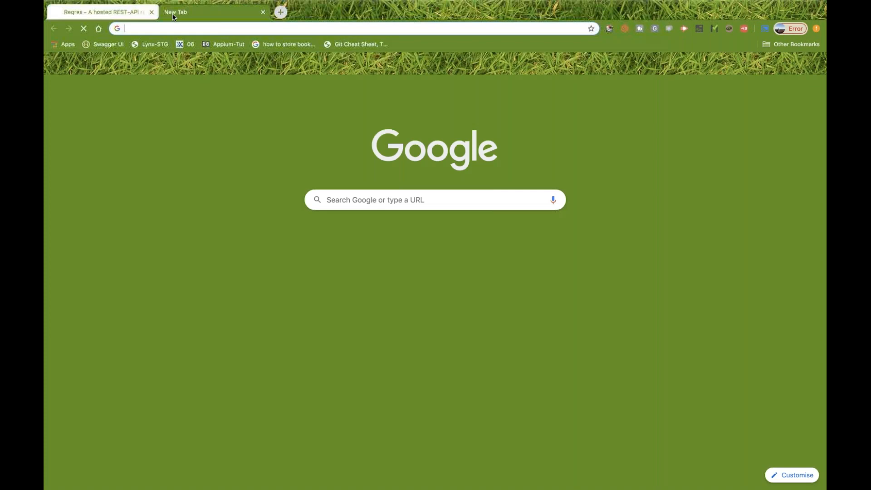
pyautogui.write('jsonlint')
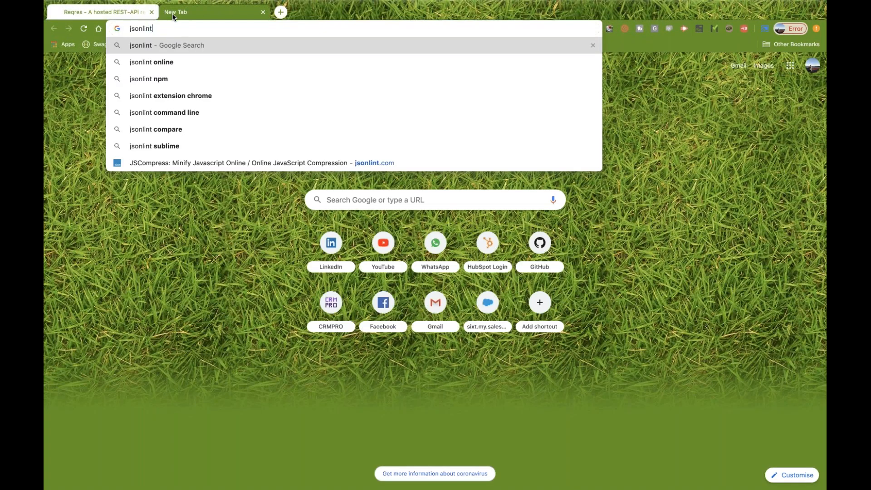
pyautogui.press('Return')
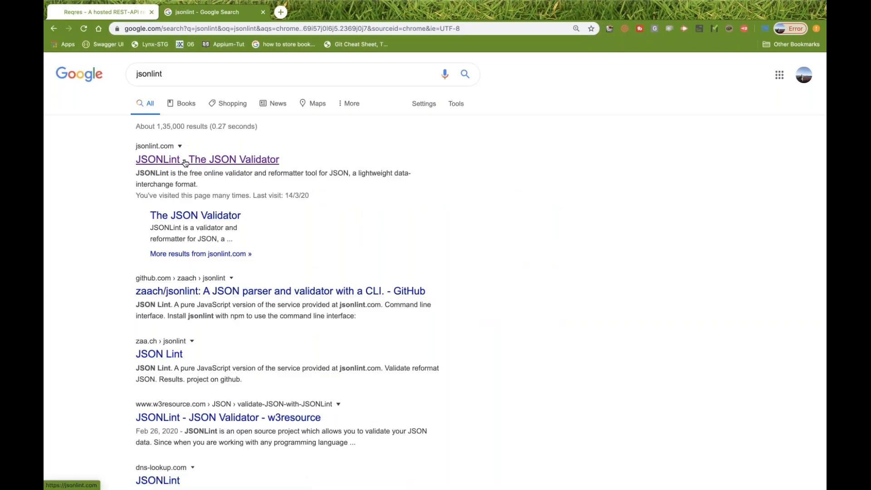
pyautogui.click(207, 159)
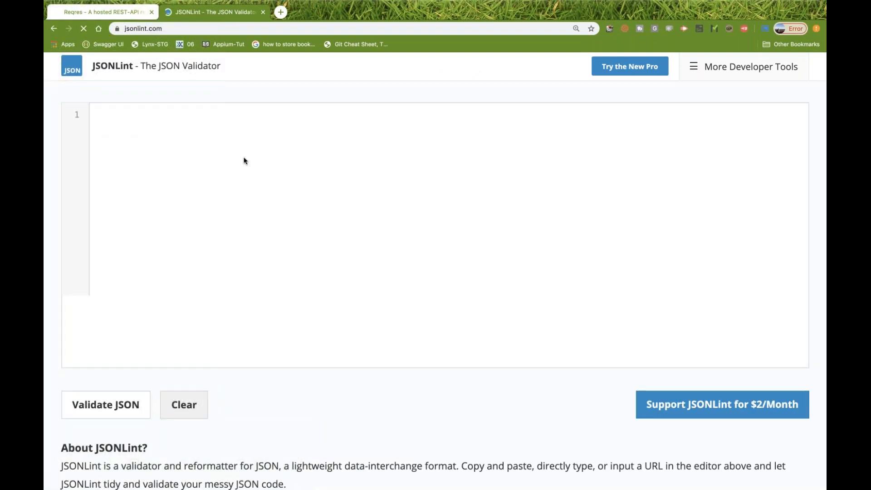
# - Paste the response body into JSONLint, validate it and review the formatted JSON
pyautogui.press('super+v')
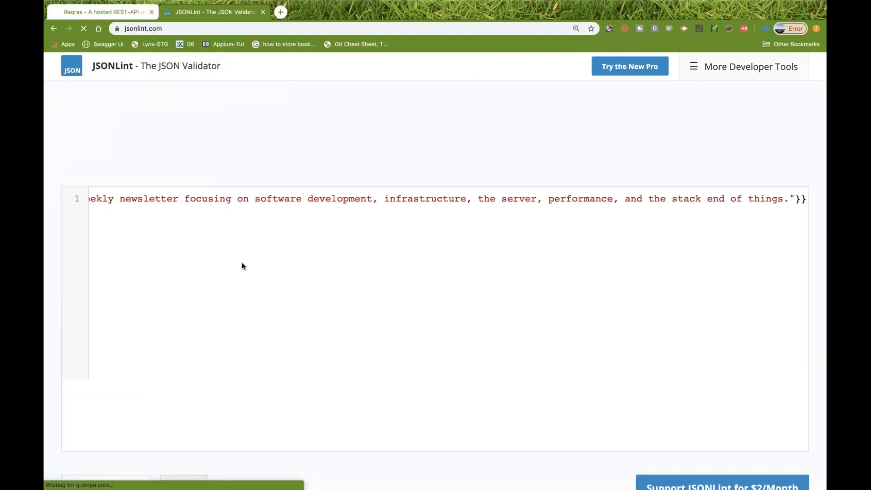
pyautogui.scroll(-5, 242, 266)
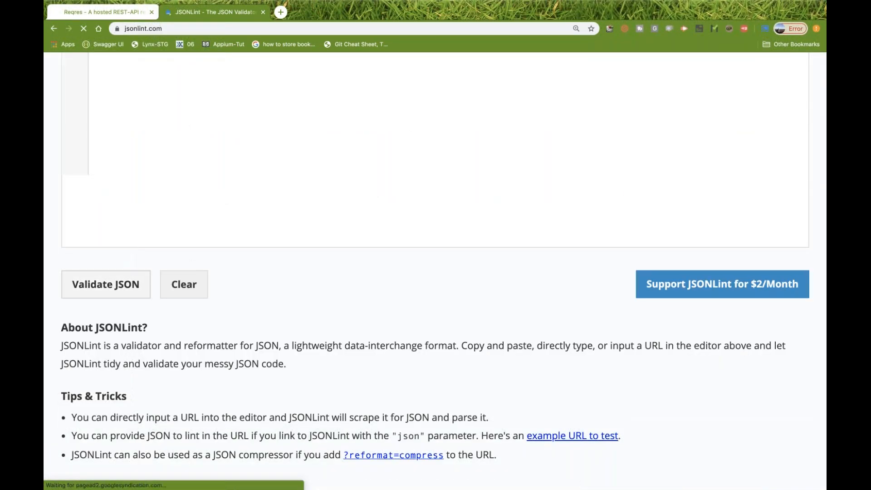
pyautogui.click(146, 278)
pyautogui.scroll(-10, 436, 232)
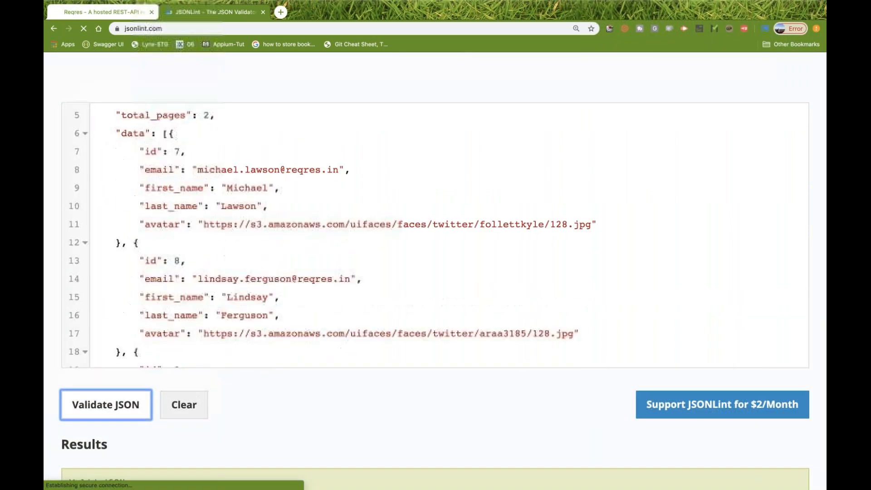
pyautogui.scroll(10, 348, 208)
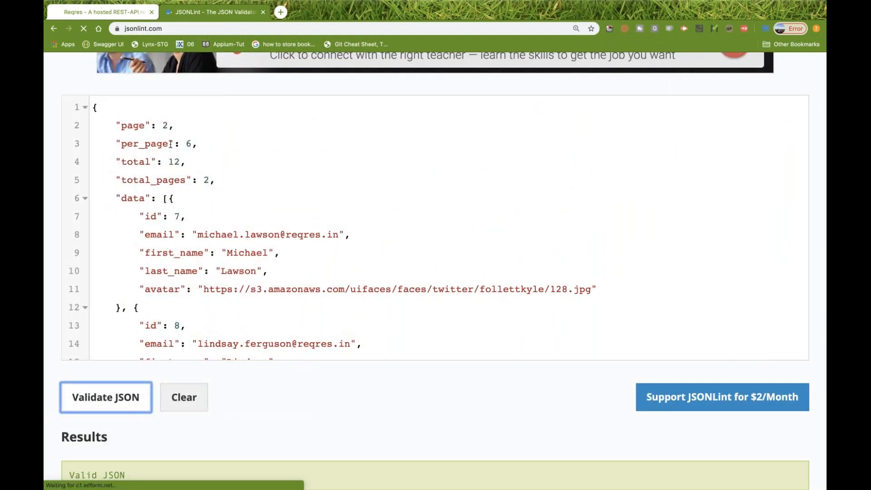
pyautogui.scroll(-1, 164, 150)
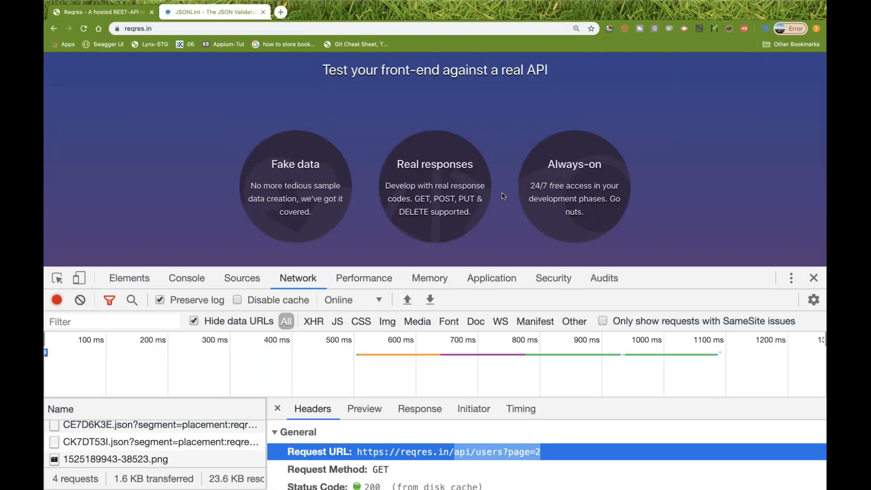
# - Compare the List Users sample response on reqres.in with the raw response of the captured users?page=2 call
pyautogui.scroll(-5, 502, 196)
pyautogui.scroll(-8, 502, 196)
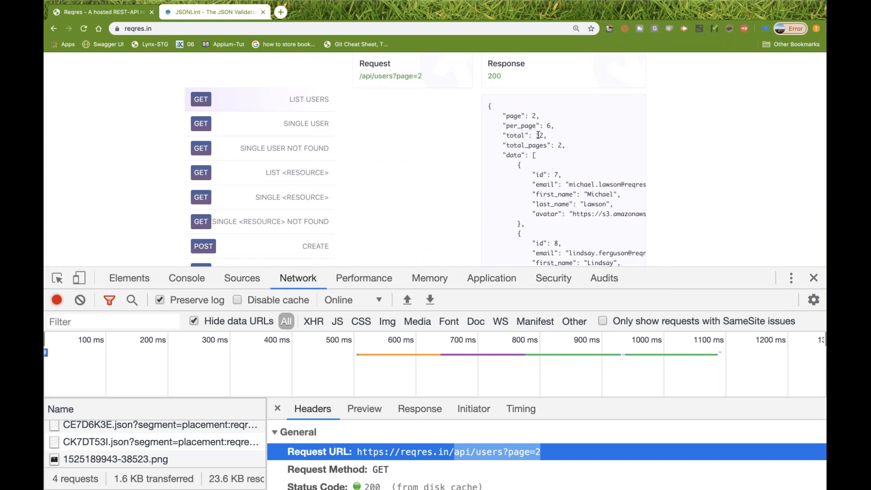
pyautogui.press('super+Tab')
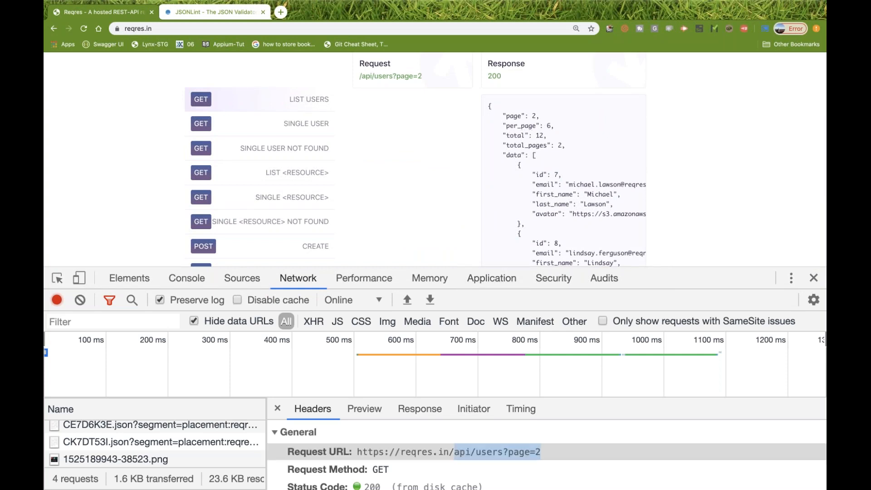
pyautogui.click(467, 266)
pyautogui.moveTo(467, 267); pyautogui.dragTo(468, 164)
pyautogui.click(426, 305)
pyautogui.doubleClick(422, 332)
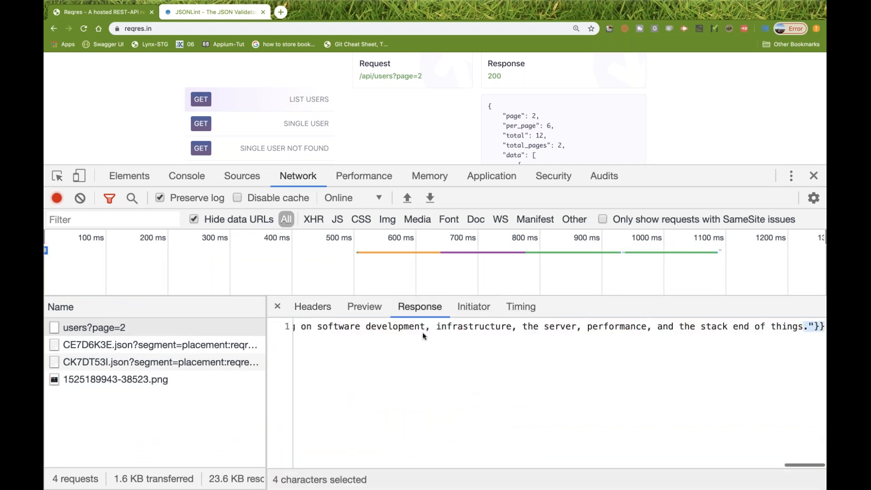
pyautogui.hscroll(-20, 423, 387)
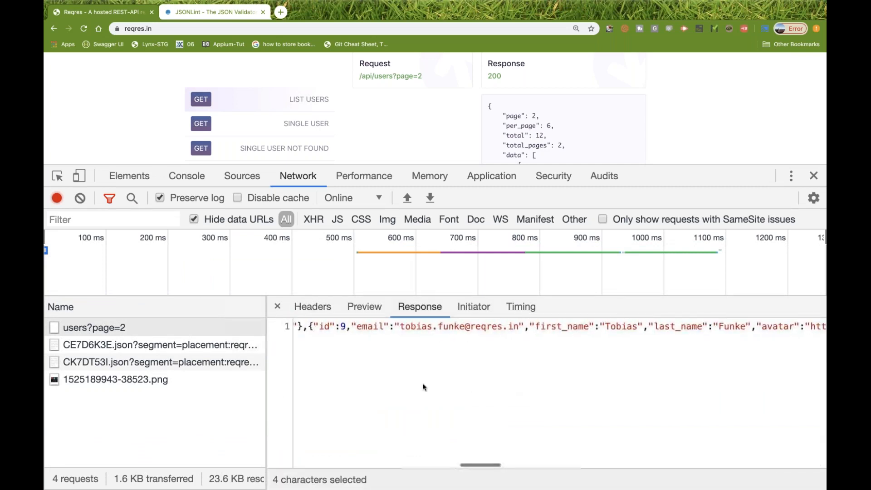
# - Switch back to JMeter and review the settings of the HTTP Request-GET sampler
pyautogui.hotkey('ctrl', 'Left')
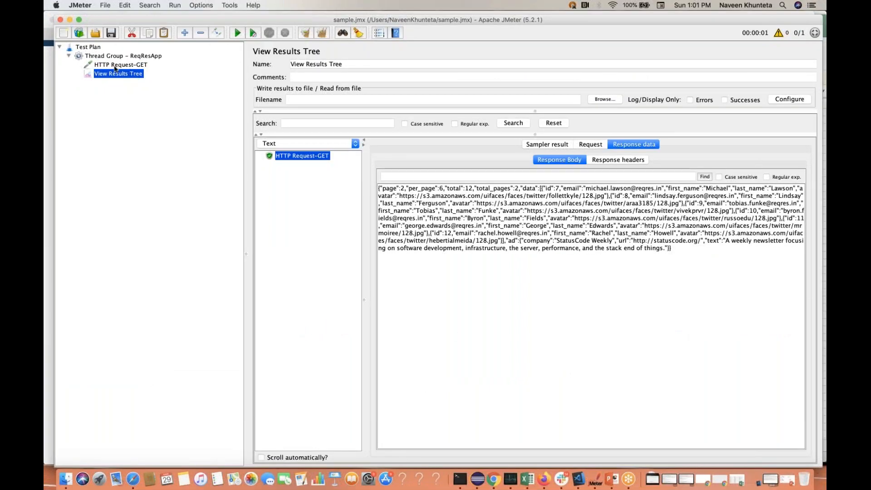
pyautogui.click(115, 67)
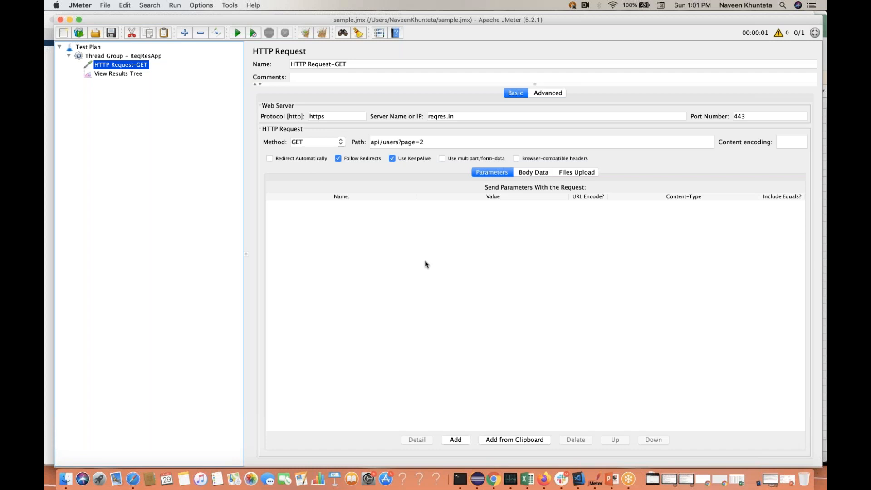
# - Add a request parameter named page with the value 2 to the HTTP Request-GET sampler
pyautogui.click(430, 143)
pyautogui.moveTo(429, 143); pyautogui.dragTo(401, 143)
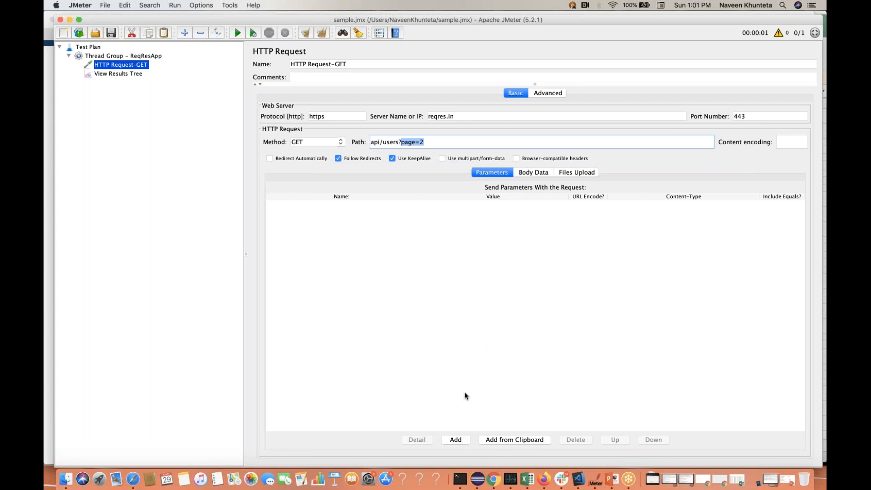
pyautogui.click(456, 440)
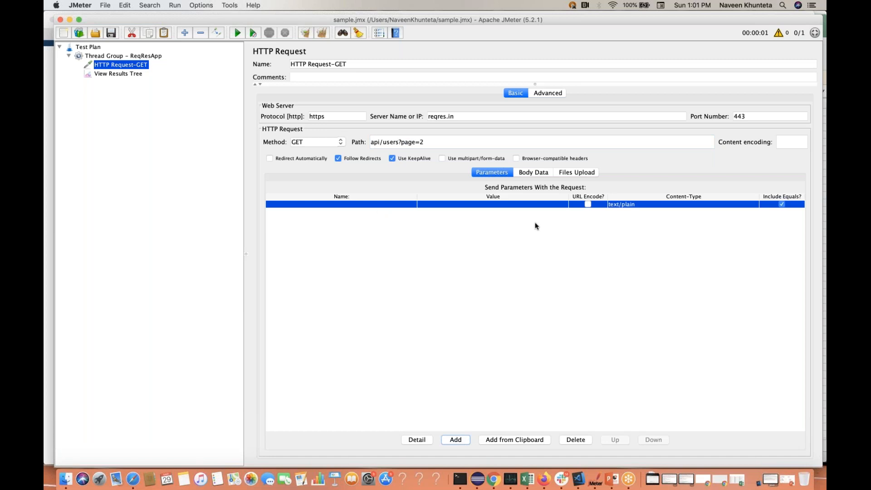
pyautogui.doubleClick(384, 205)
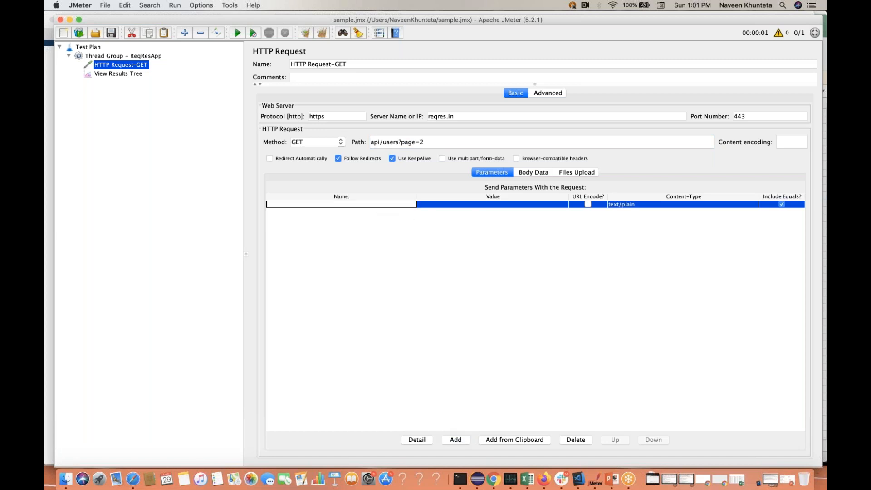
pyautogui.write('page')
pyautogui.click(479, 207)
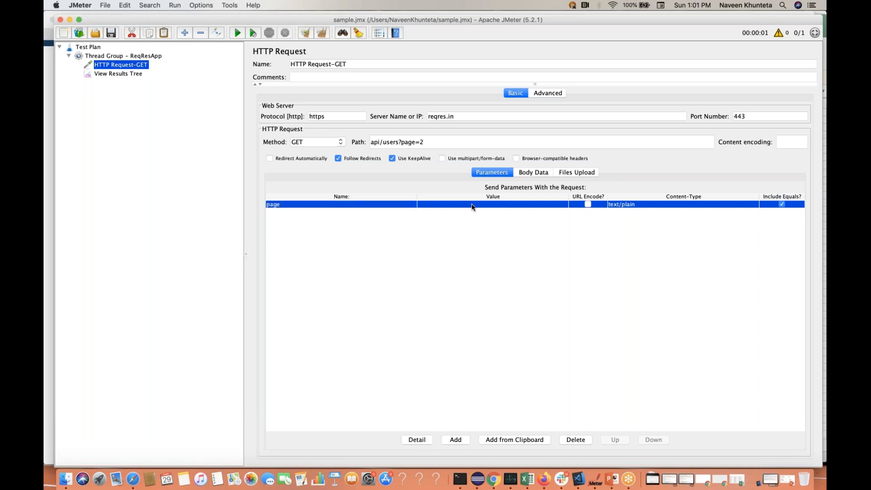
pyautogui.doubleClick(478, 208)
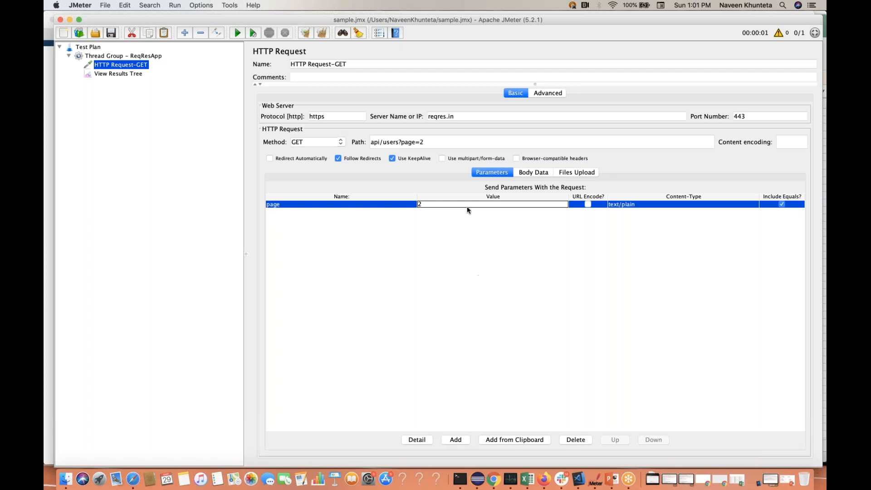
# - Remove the ?page=2 query string from the GET sampler's path, leaving api/users
pyautogui.click(442, 142)
pyautogui.press('BackSpace')
pyautogui.press('BackSpace')
pyautogui.press('BackSpace')
pyautogui.press('BackSpace')
pyautogui.press('BackSpace')
pyautogui.press('BackSpace')
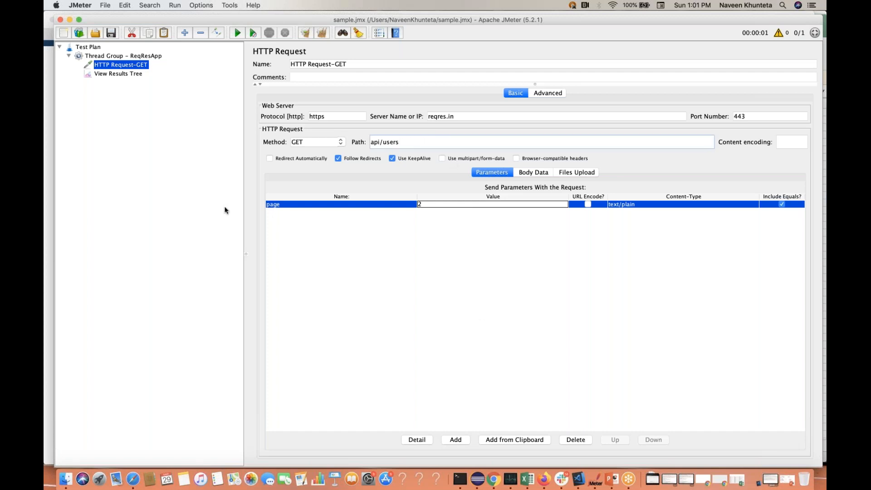
# - Clear the previous results in View Results Tree and run the test plan again
pyautogui.click(136, 74)
pyautogui.click(322, 34)
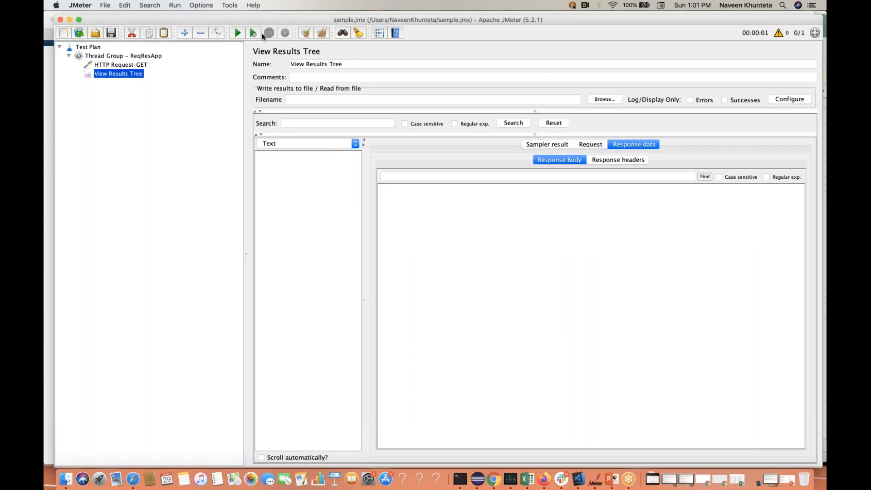
pyautogui.click(237, 32)
# - Inspect the new sample's response body and request URL, and review the thread group and GET sampler settings
pyautogui.click(294, 155)
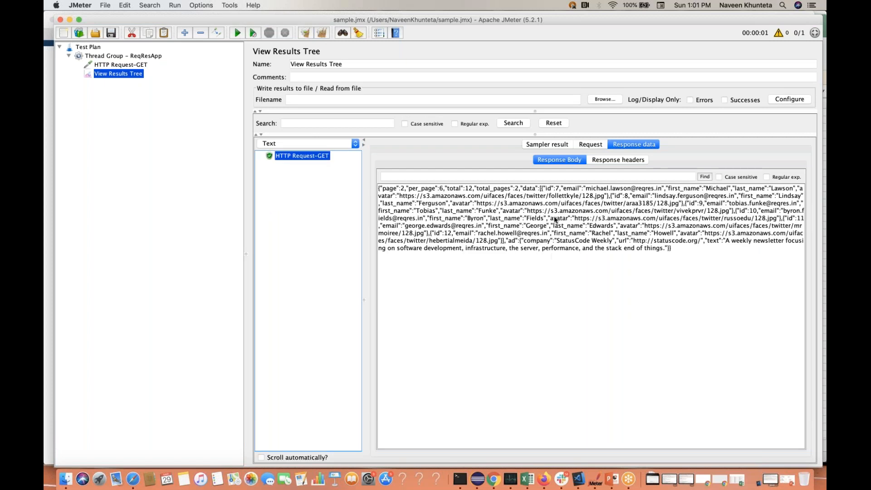
pyautogui.click(589, 144)
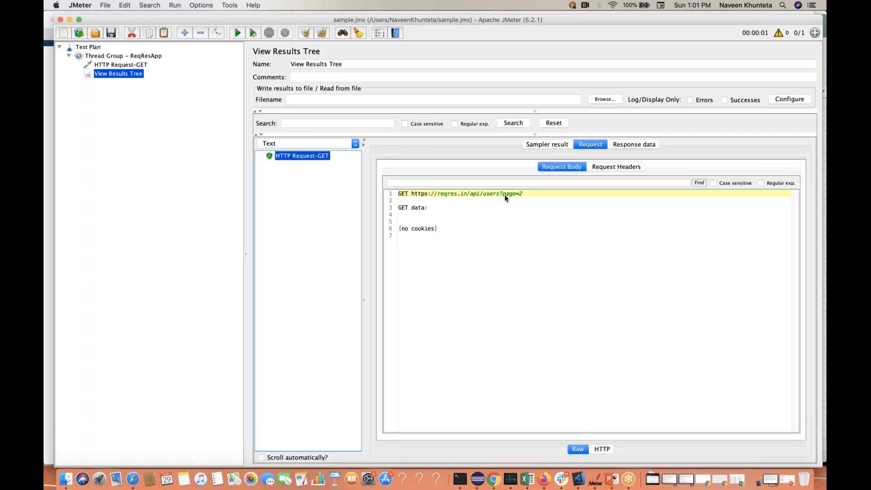
pyautogui.click(635, 144)
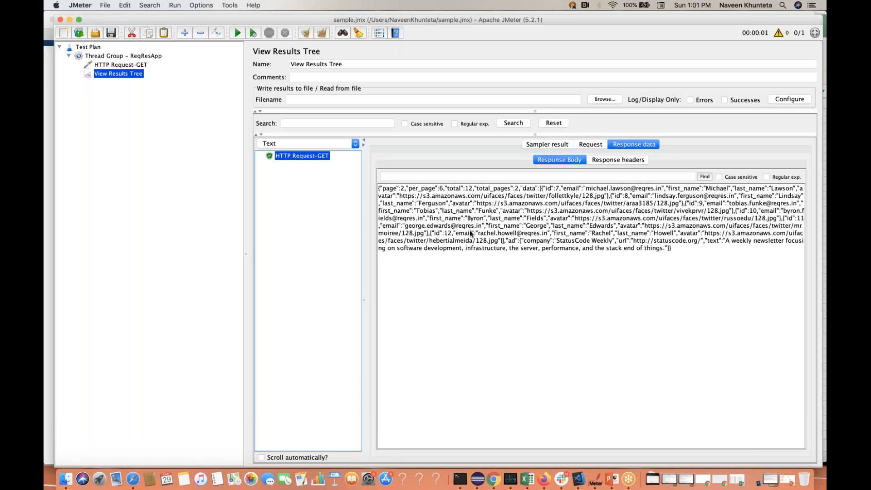
pyautogui.click(140, 71)
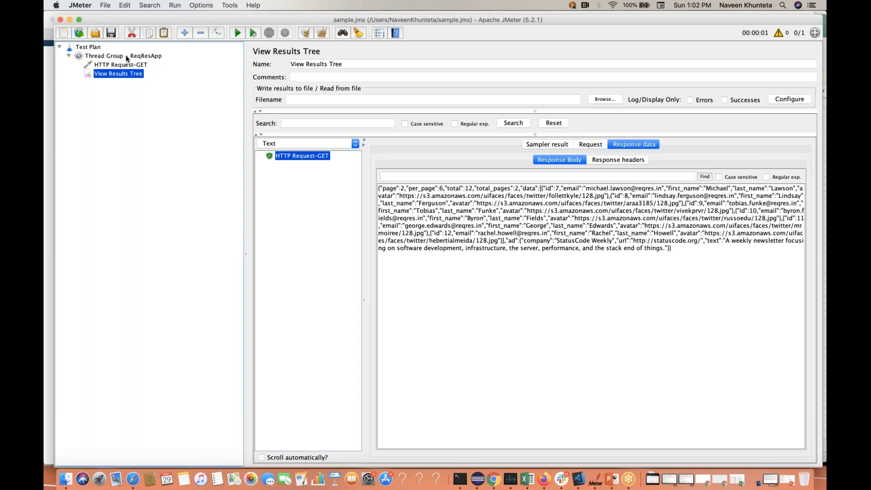
pyautogui.click(127, 57)
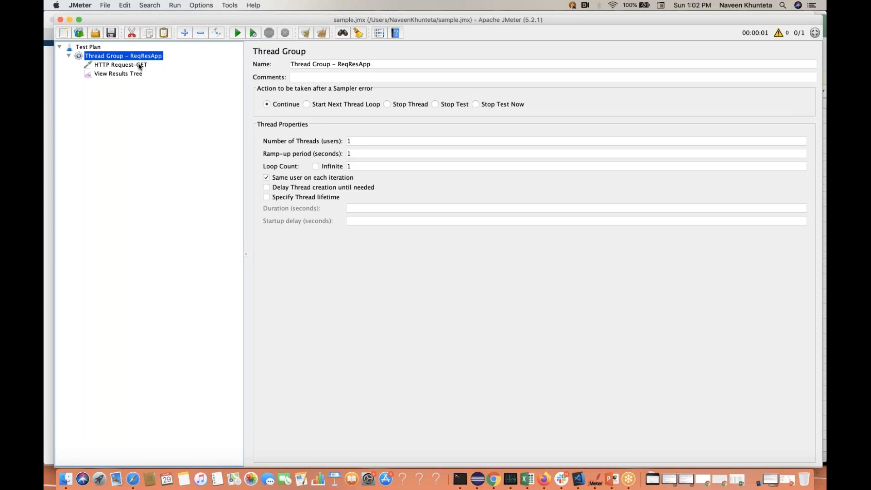
pyautogui.click(139, 65)
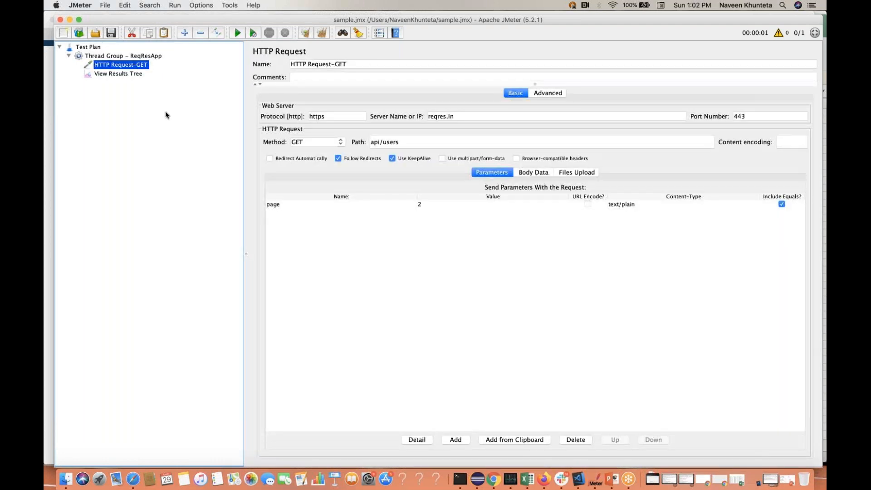
# - Add a second HTTP Request sampler to Thread Group - ReqResApp and name it HTTP Request-Post
pyautogui.click(131, 58)
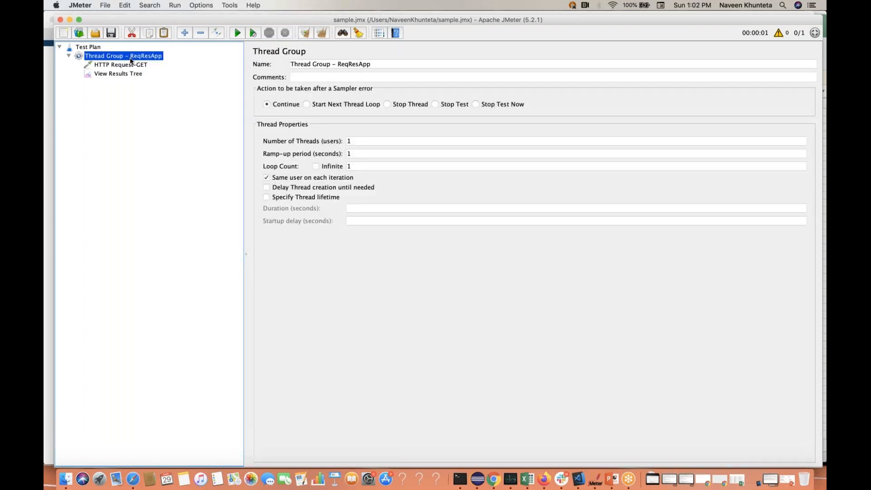
pyautogui.rightClick(131, 60)
pyautogui.moveTo(181, 66)
pyautogui.moveTo(272, 65)
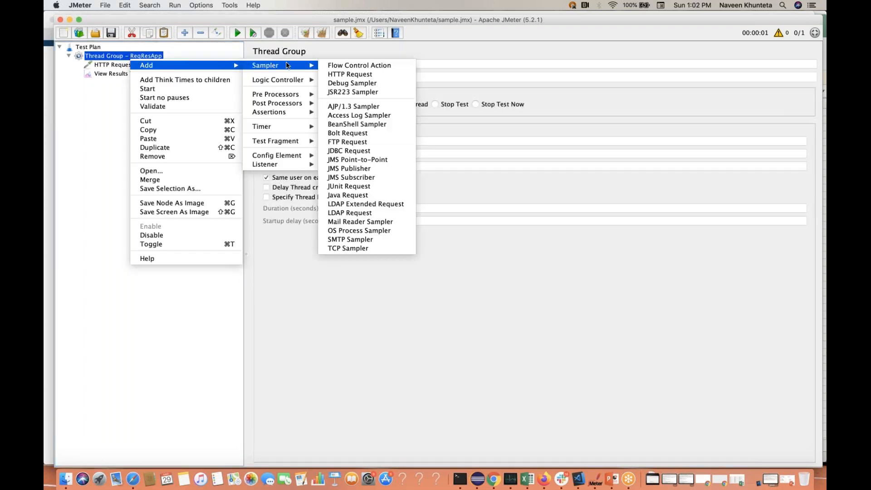
pyautogui.click(340, 74)
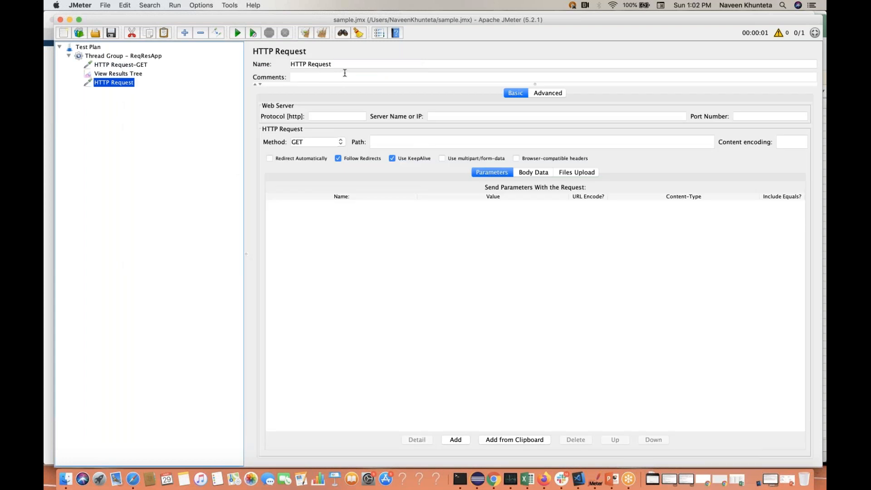
pyautogui.click(344, 63)
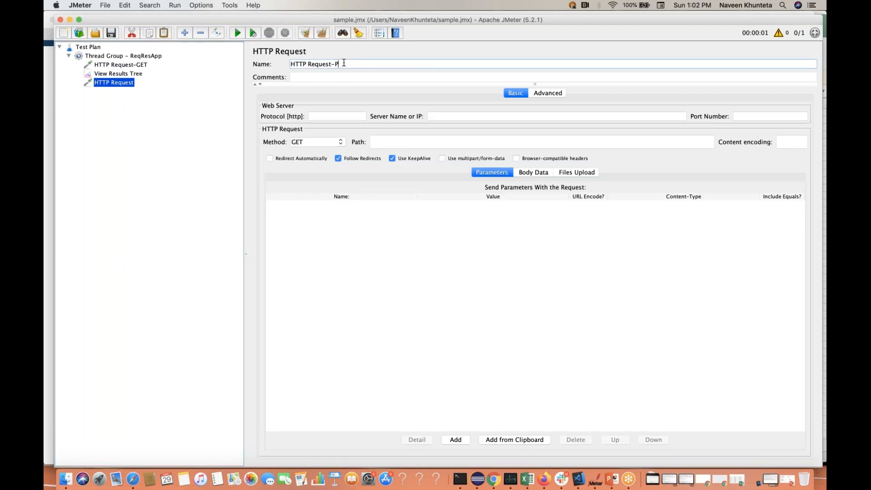
# - Set the new sampler's protocol to https and its server name to reqres.in, copied from the address in Chrome
pyautogui.click(336, 116)
pyautogui.write('https')
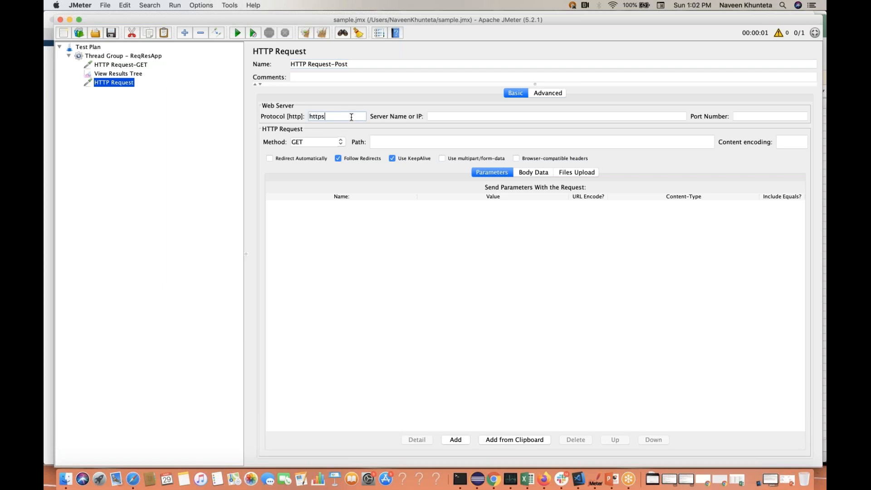
pyautogui.click(445, 116)
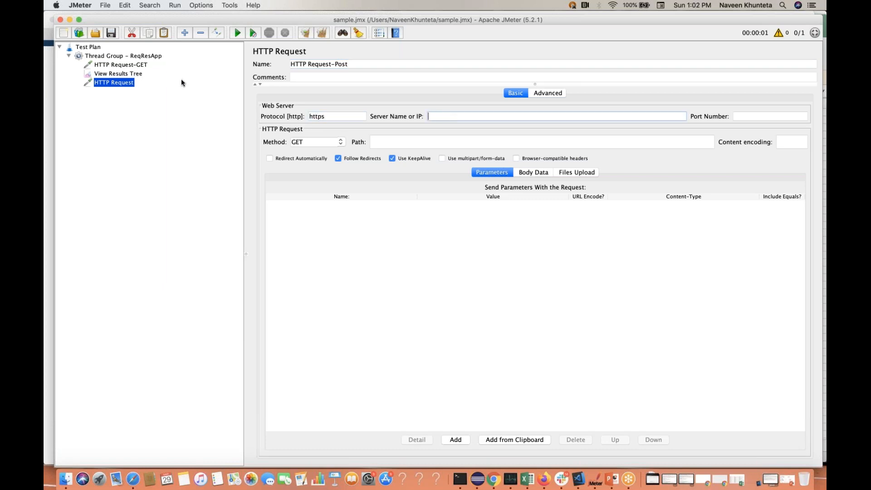
pyautogui.hotkey('ctrl', 'Right')
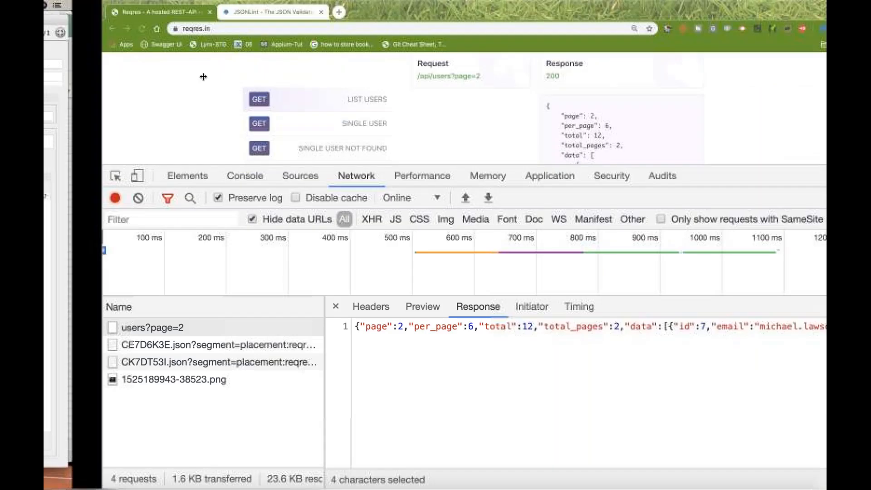
pyautogui.click(174, 28)
pyautogui.moveTo(175, 28); pyautogui.dragTo(147, 30)
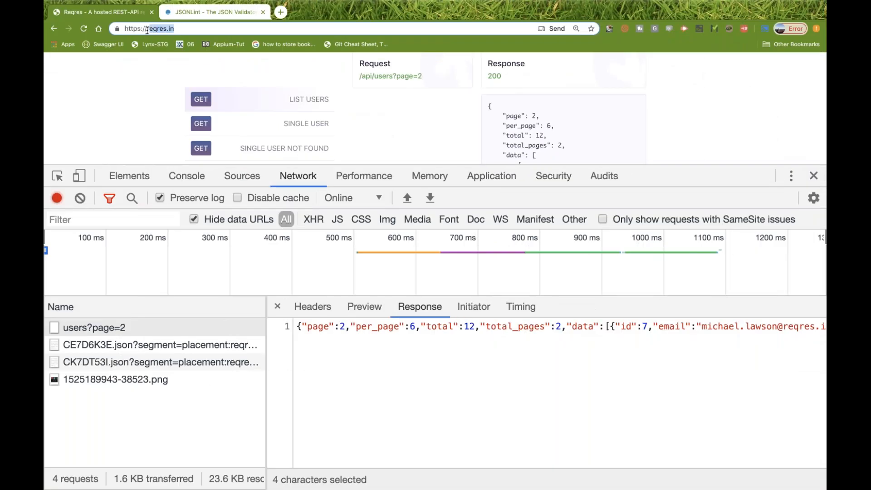
pyautogui.press('super+c')
pyautogui.hotkey('ctrl', 'Left')
pyautogui.click(457, 117)
pyautogui.press('super+v')
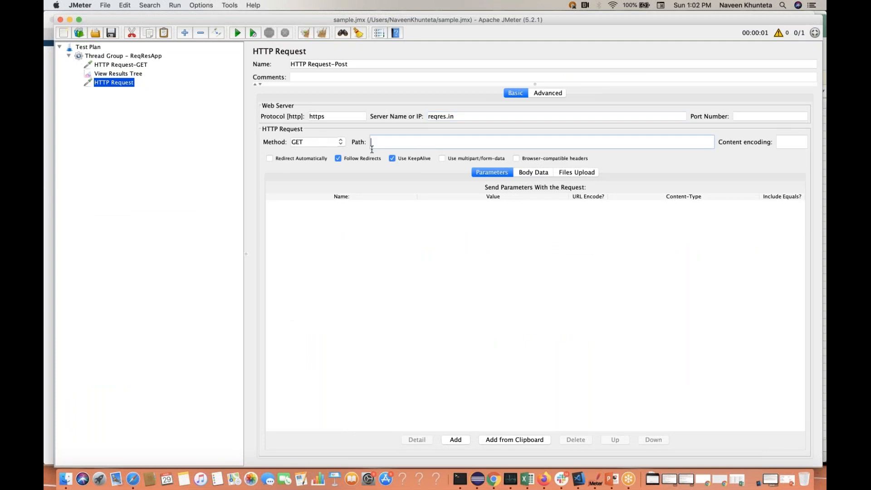
# - Set the new sampler's request method to POST
pyautogui.click(342, 143)
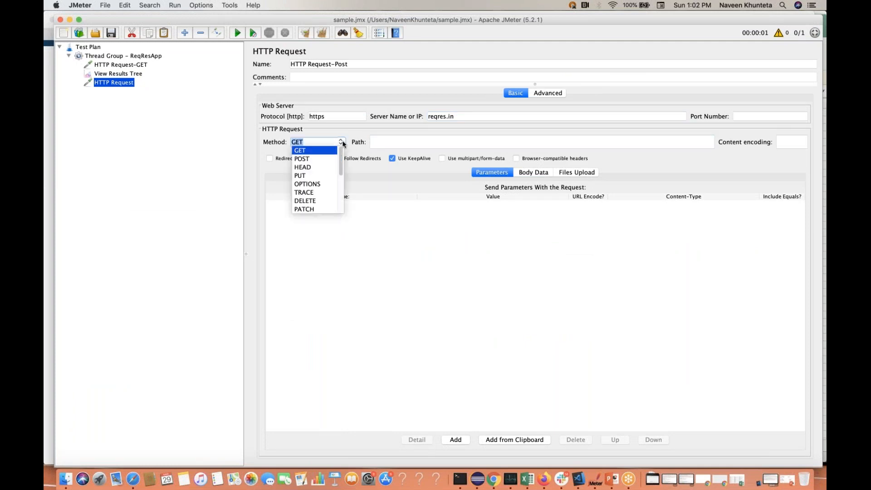
pyautogui.click(313, 158)
pyautogui.click(378, 142)
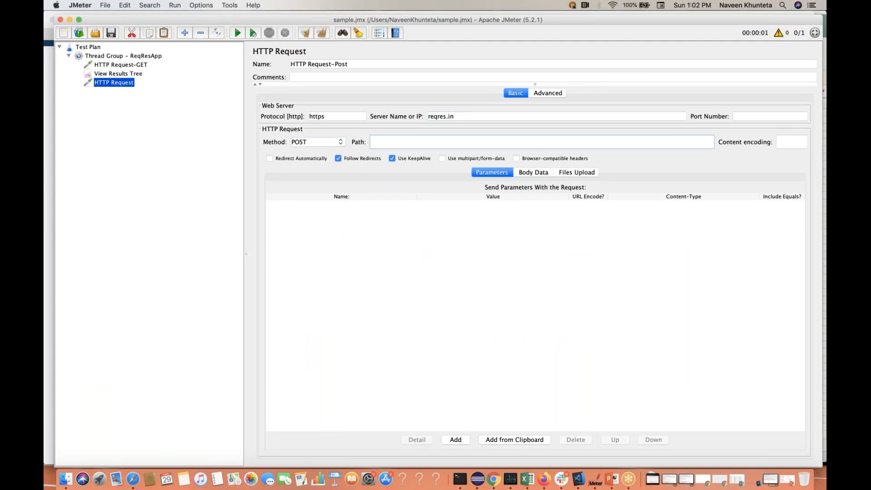
# - In Chrome, clear the network log, send the POST CREATE sample request on reqres.in and open the captured users call's headers
pyautogui.hotkey('ctrl', 'Right')
pyautogui.scroll(-5, 290, 131)
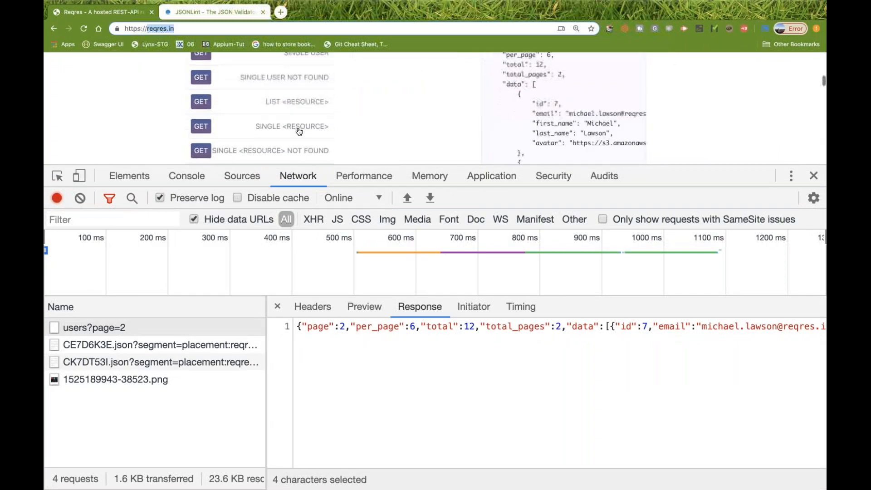
pyautogui.click(79, 200)
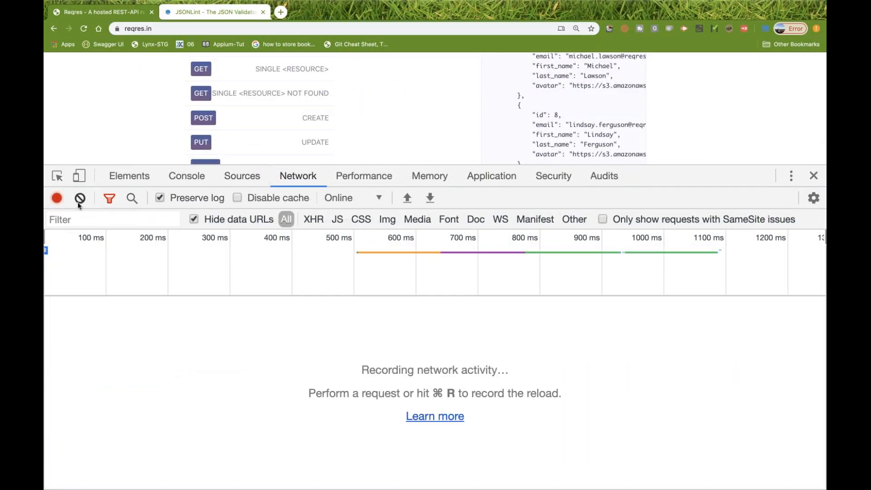
pyautogui.click(203, 118)
pyautogui.click(243, 327)
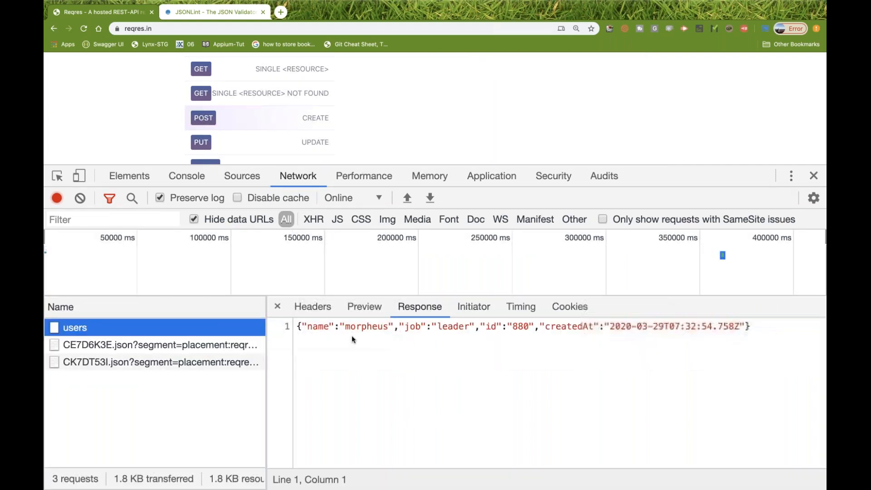
pyautogui.click(316, 307)
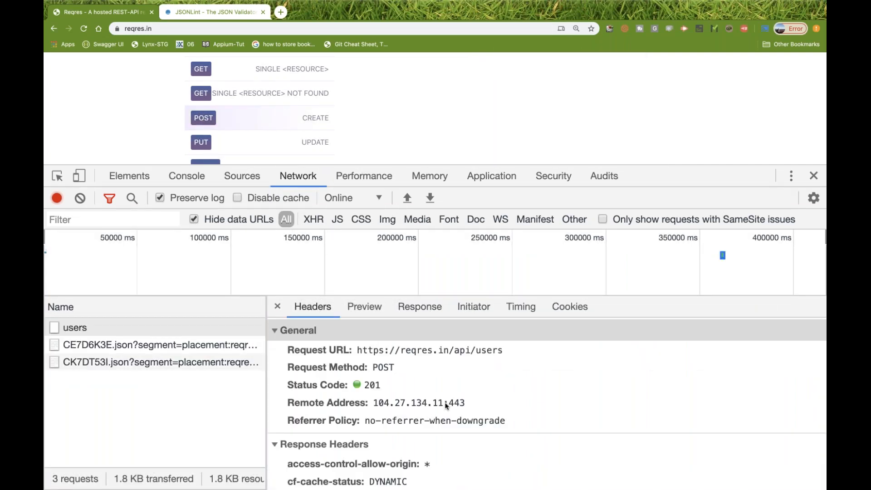
# - Copy api/users from the captured request URL into the JMeter POST sampler's path and set the port number to 443
pyautogui.moveTo(454, 350); pyautogui.dragTo(502, 351)
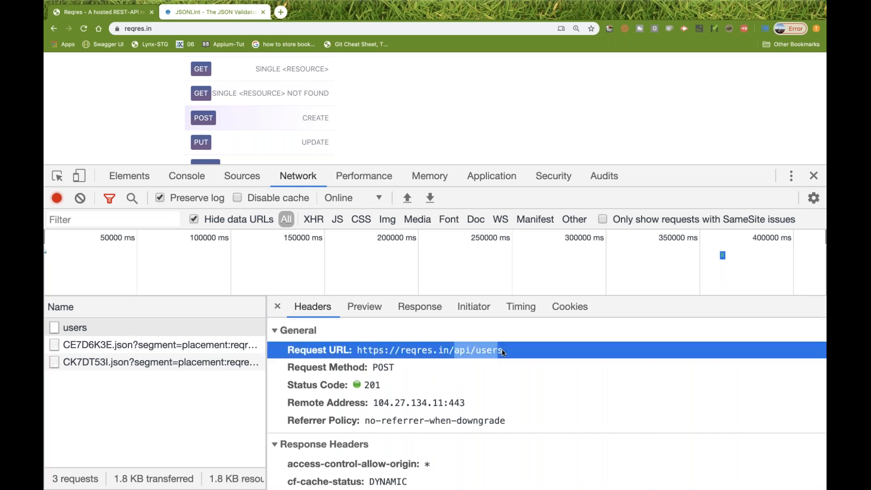
pyautogui.press('super+c')
pyautogui.press('super+Tab')
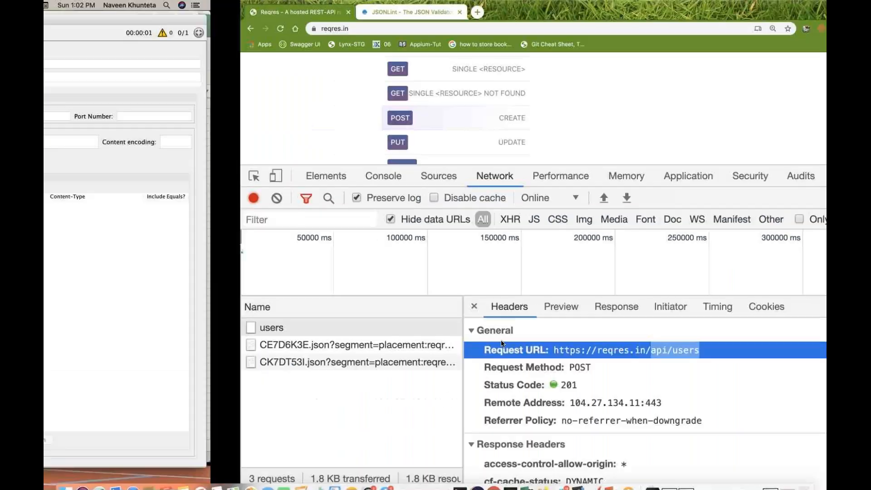
pyautogui.press('super+v')
pyautogui.click(754, 117)
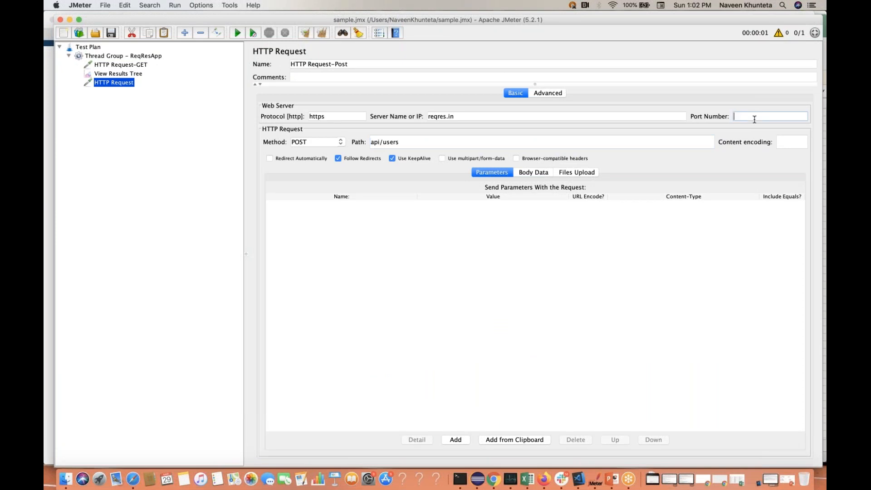
pyautogui.write('443')
pyautogui.click(337, 115)
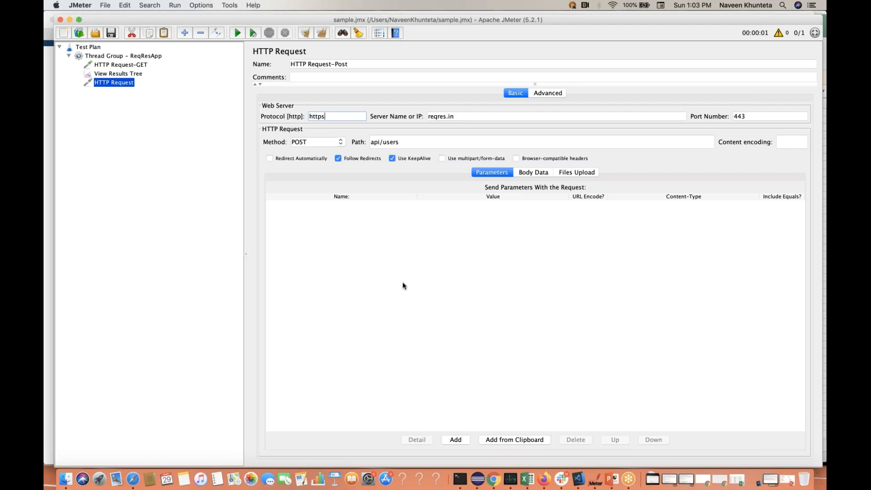
# - Switch back to Chrome and show the users call's request payload in source form
pyautogui.hotkey('ctrl', 'Right')
pyautogui.scroll(-5, 463, 406)
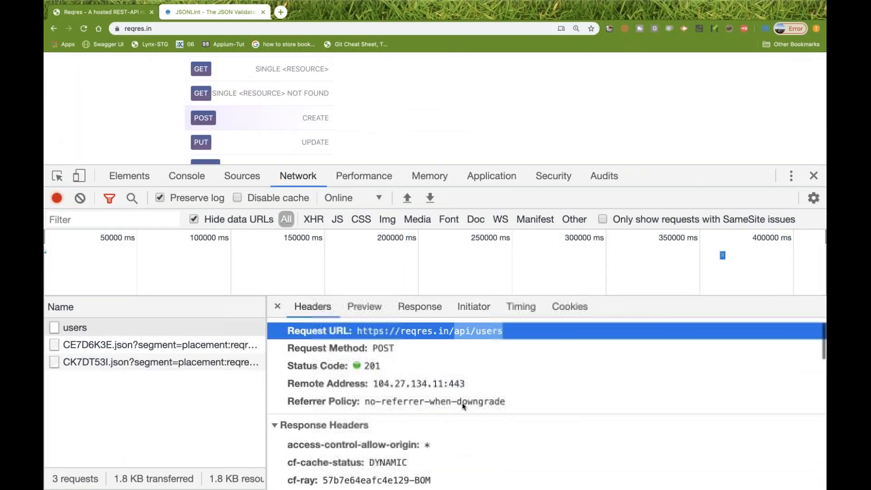
pyautogui.scroll(-10, 463, 406)
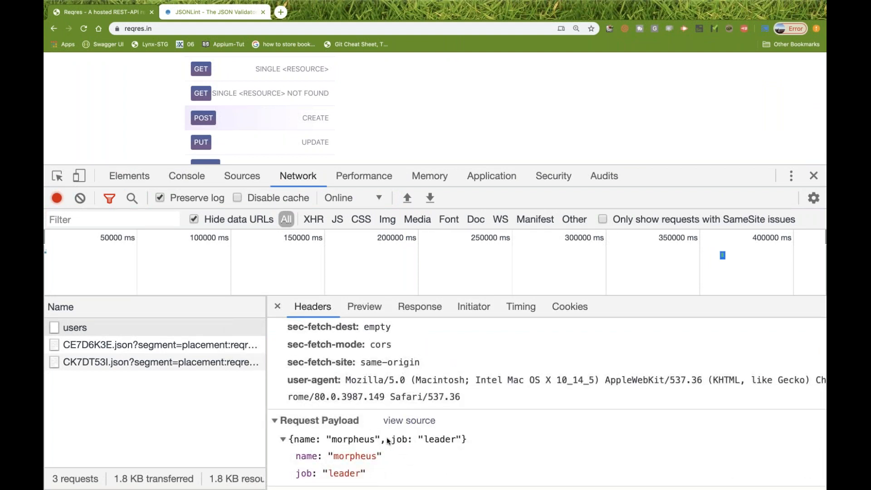
pyautogui.click(406, 421)
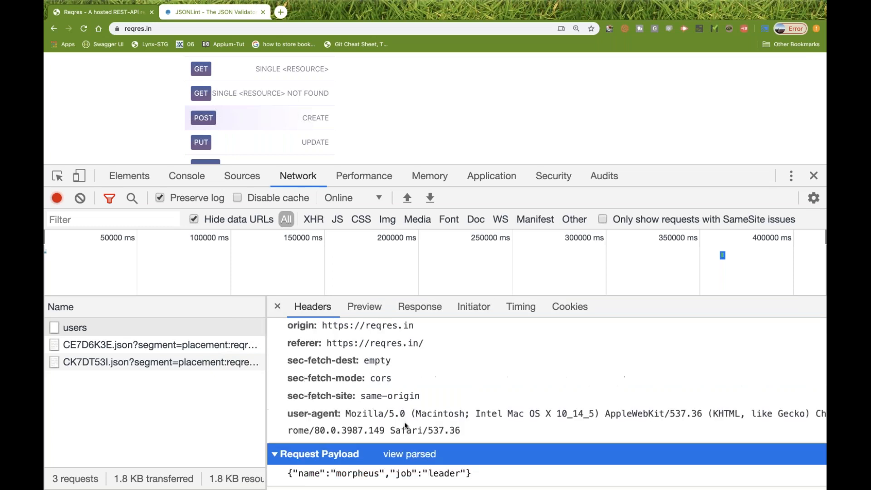
pyautogui.tripleClick(342, 474)
pyautogui.moveTo(342, 475); pyautogui.dragTo(474, 473)
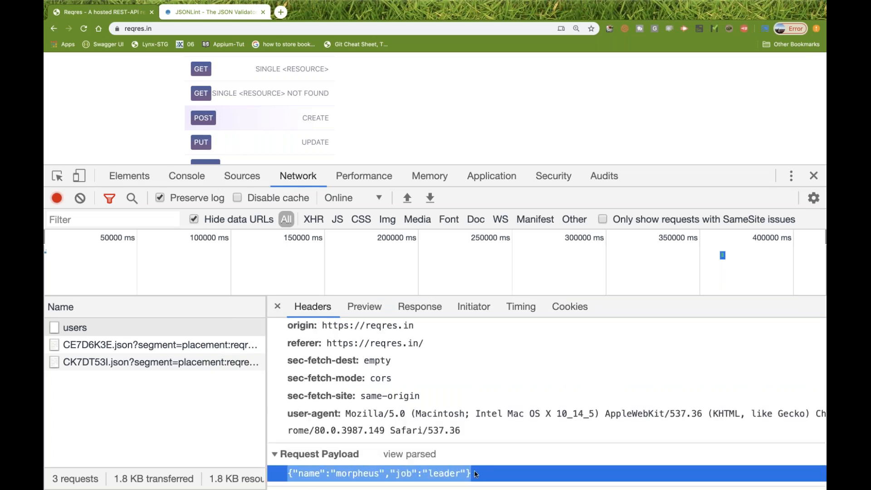
pyautogui.press('super+Tab')
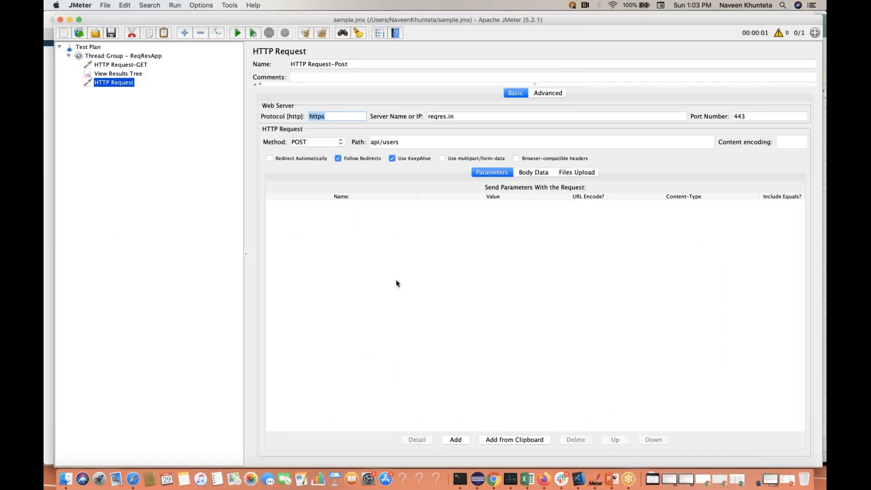
pyautogui.press('super+Tab')
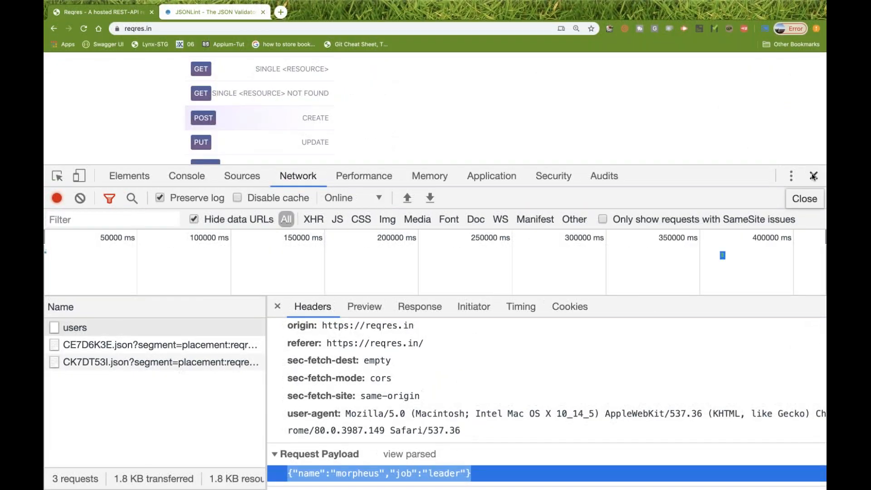
# - Copy the sample JSON request body with name morpheus and job leader from reqres.in into the JMeter POST sampler's body data
pyautogui.scroll(1, 643, 119)
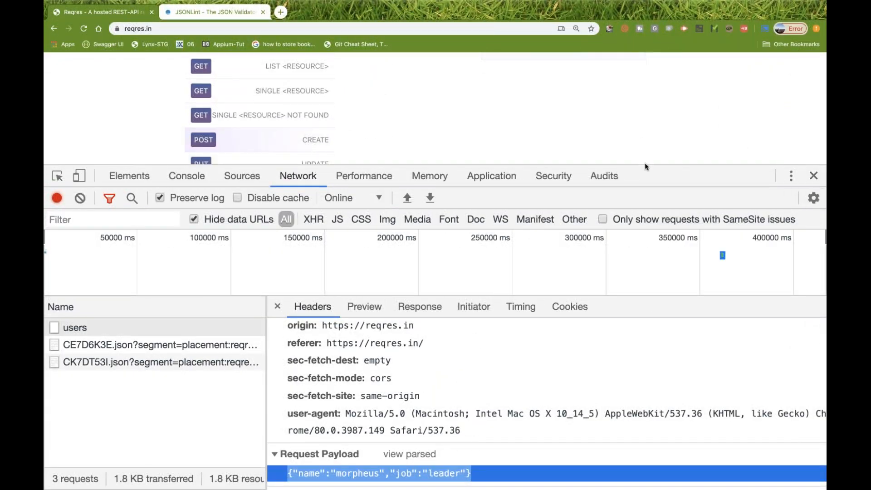
pyautogui.moveTo(646, 165); pyautogui.dragTo(646, 348)
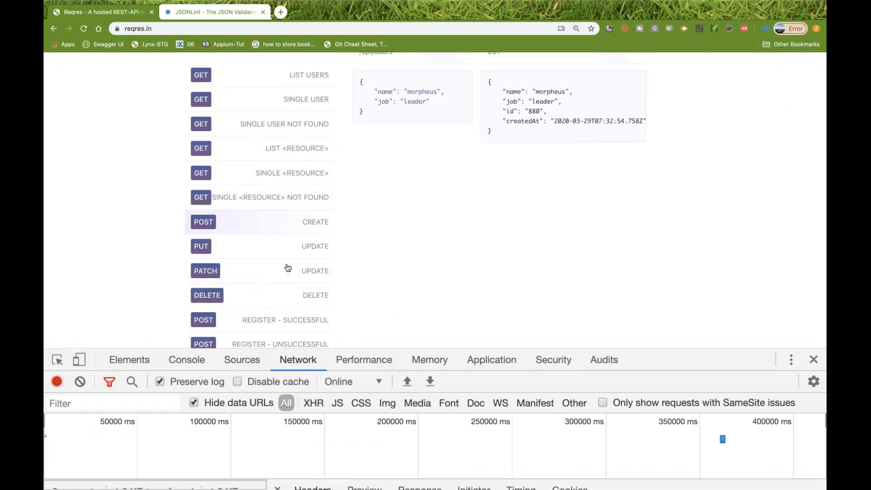
pyautogui.scroll(4, 287, 268)
pyautogui.scroll(-3, 335, 220)
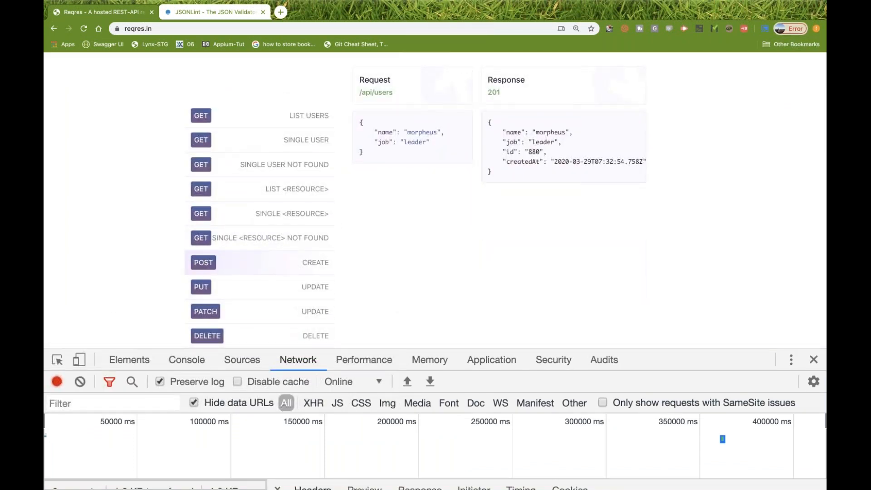
pyautogui.scroll(1, 365, 198)
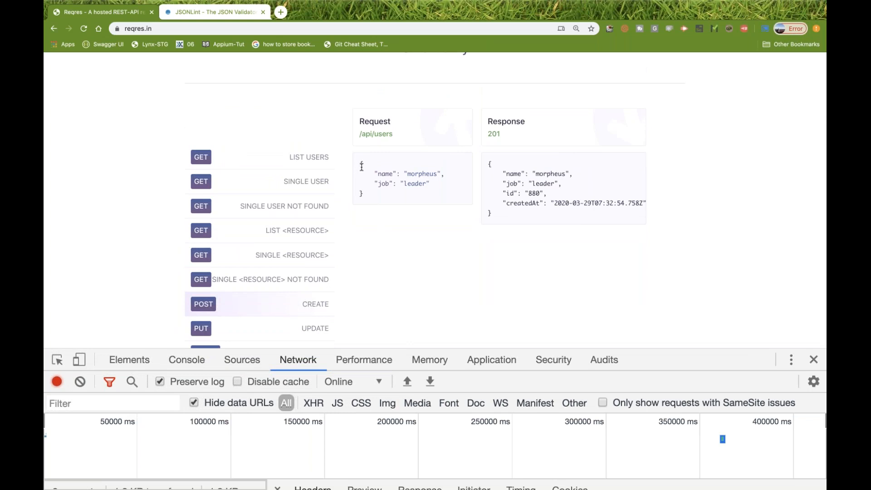
pyautogui.moveTo(360, 162); pyautogui.dragTo(367, 199)
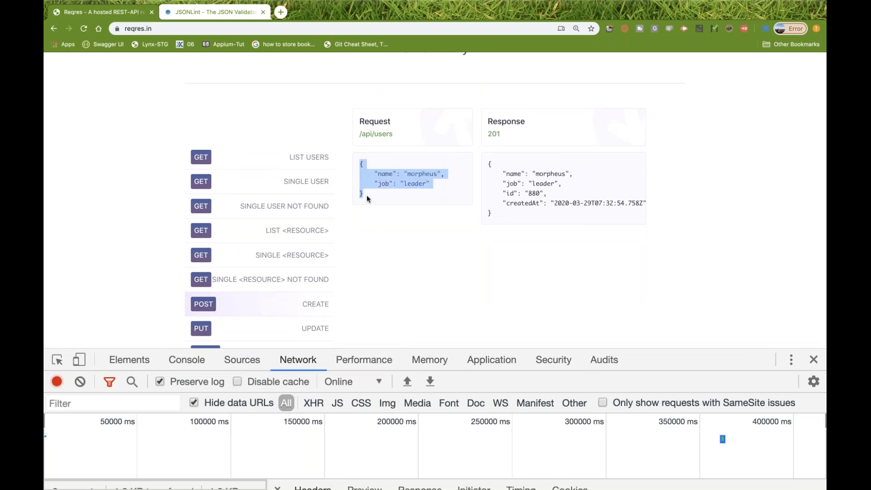
pyautogui.press('super+Tab')
pyautogui.click(528, 173)
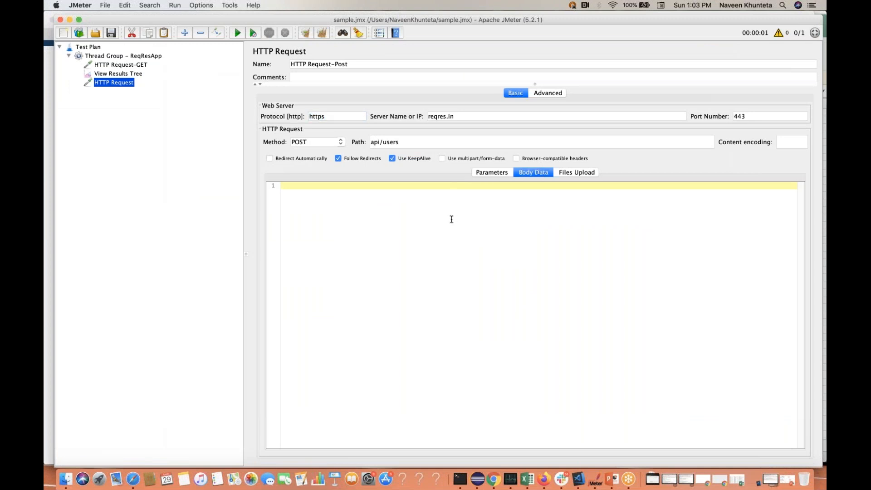
pyautogui.press('super+v')
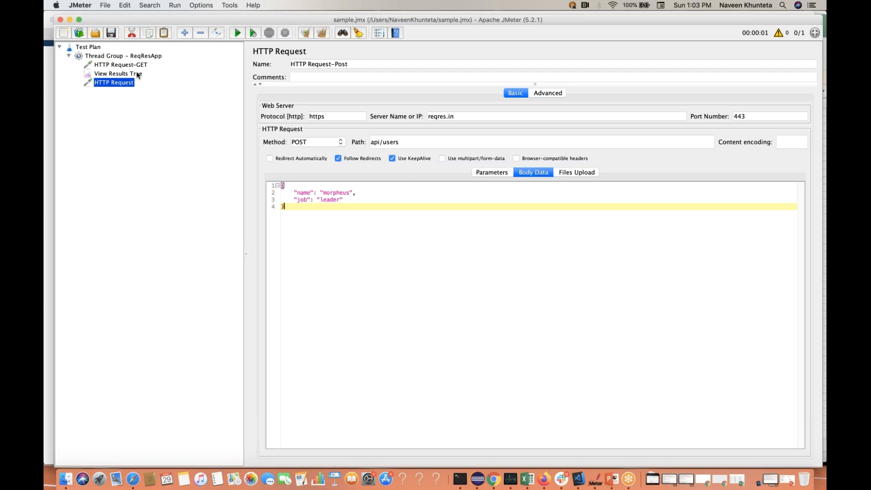
# - Clear the previous results in View Results Tree and move the HTTP Request-Post sampler above that listener
pyautogui.click(118, 73)
pyautogui.click(321, 34)
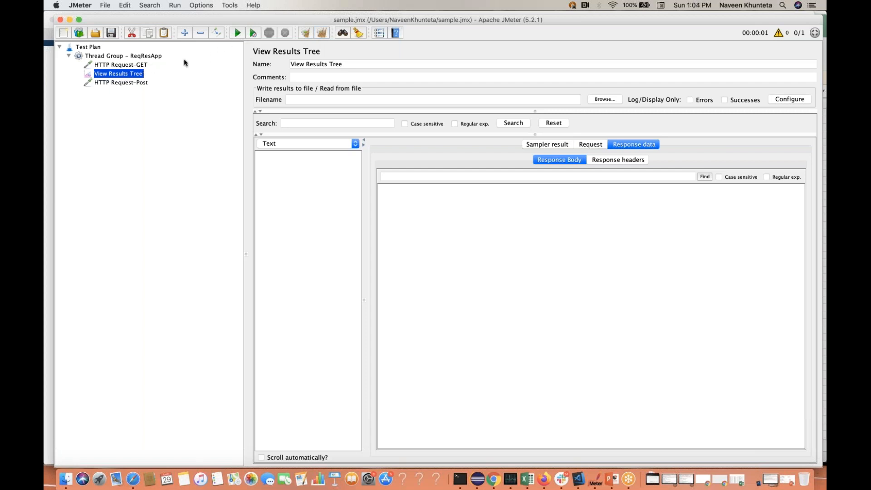
pyautogui.moveTo(125, 83); pyautogui.dragTo(124, 73)
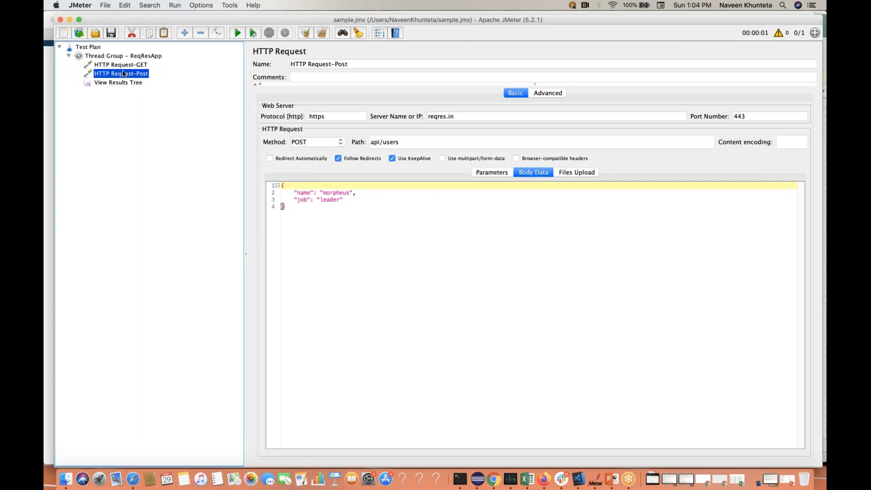
# - Run the test plan and open the HTTP Request-Post response body in View Results Tree
pyautogui.click(136, 83)
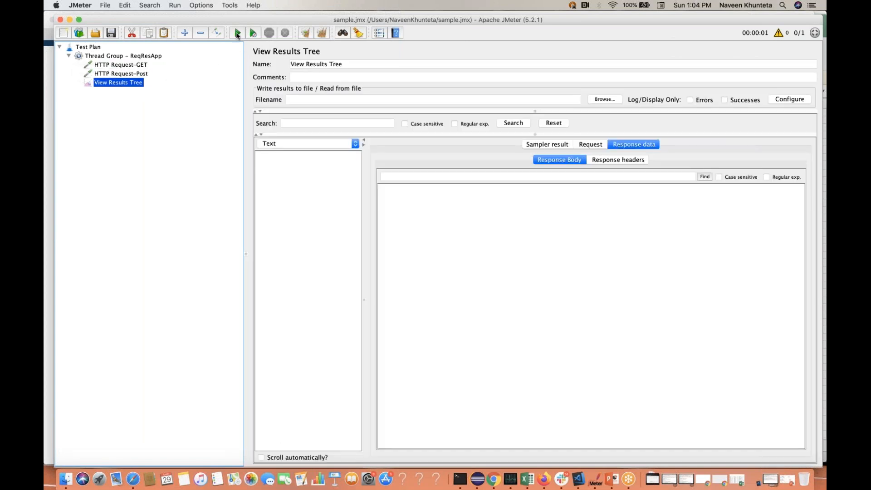
pyautogui.click(237, 33)
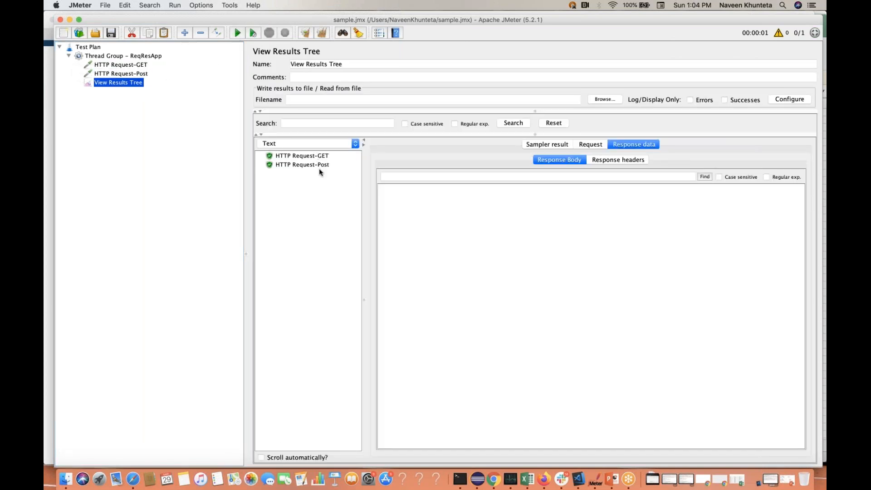
pyautogui.click(303, 165)
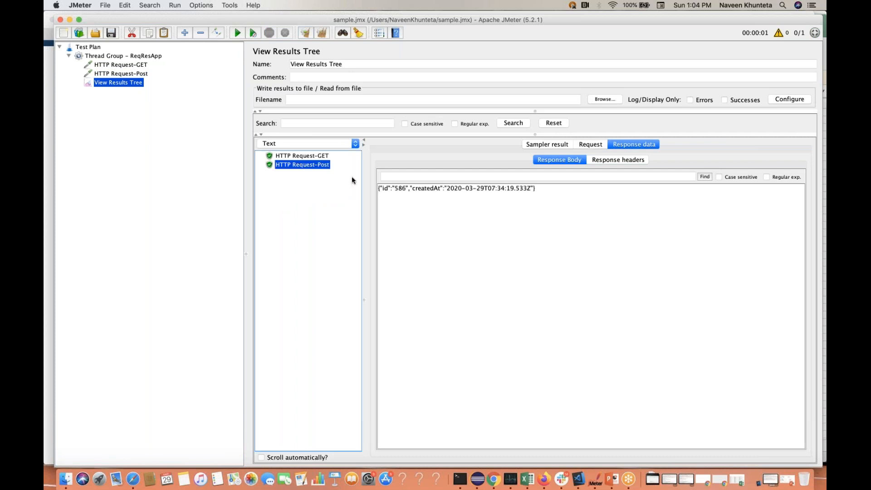
# - Examine the request body sent by HTTP Request-Post, including its POST data and cookies line
pyautogui.click(586, 145)
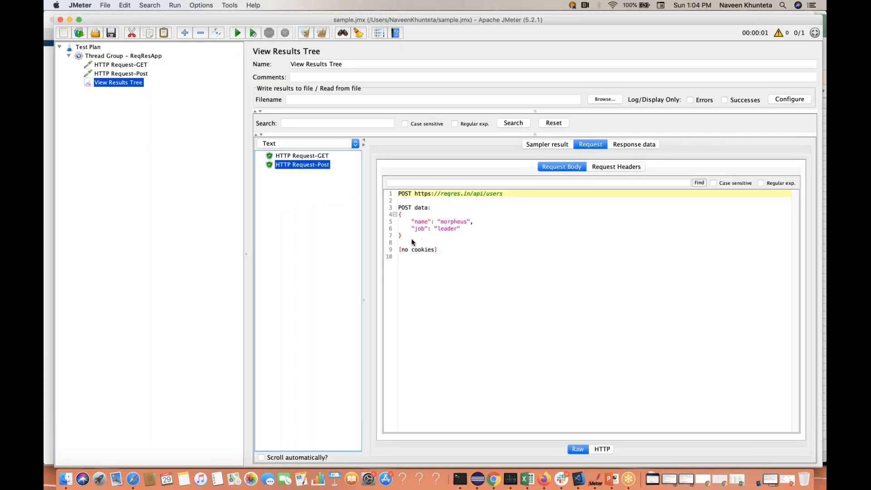
pyautogui.moveTo(404, 236); pyautogui.dragTo(399, 214)
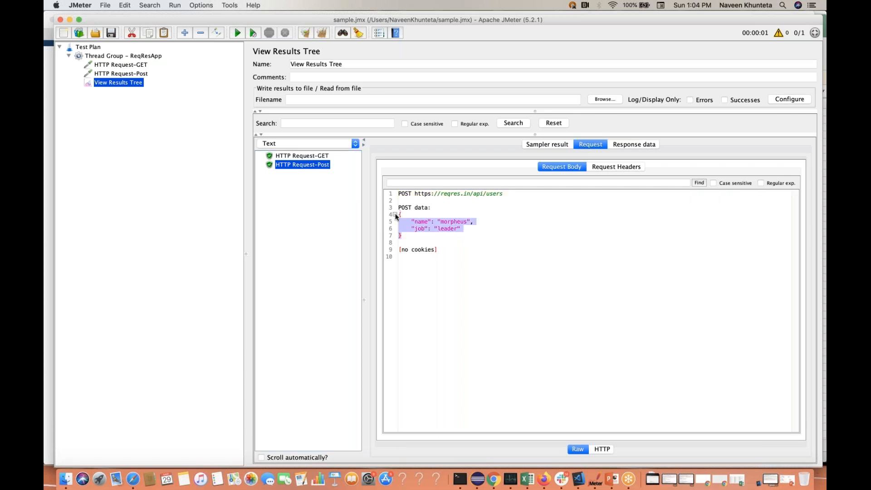
pyautogui.click(516, 279)
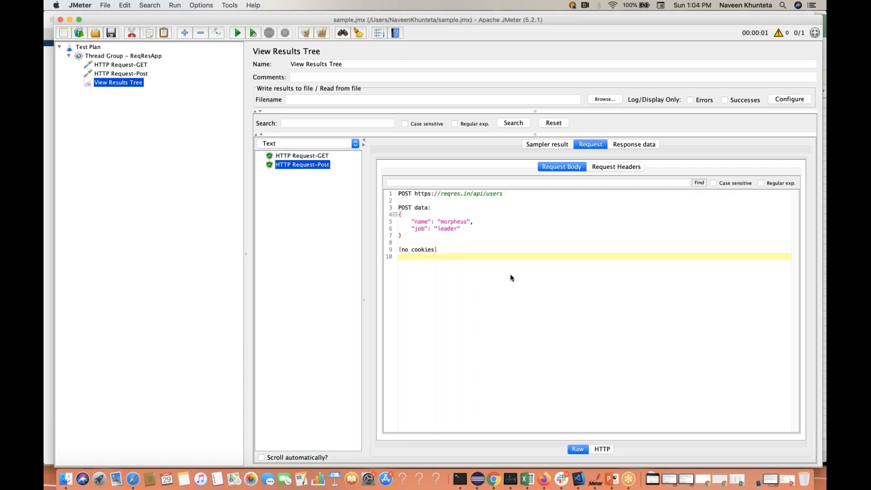
pyautogui.tripleClick(420, 249)
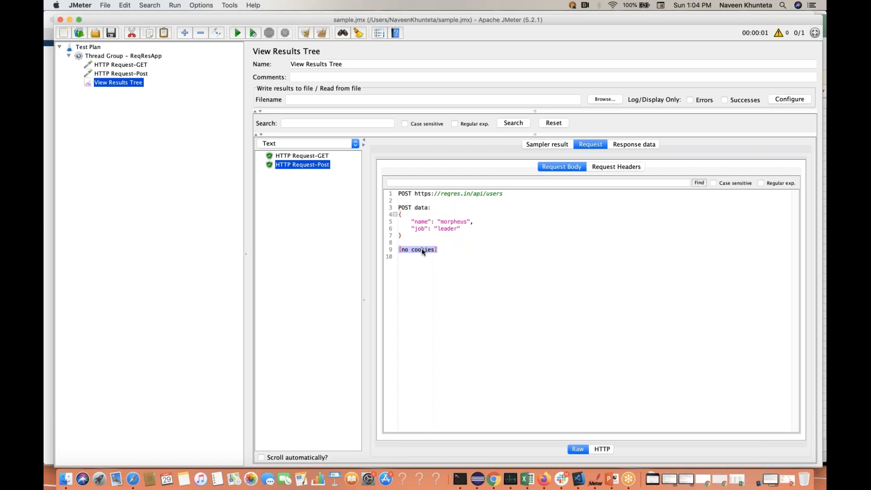
pyautogui.click(440, 249)
pyautogui.moveTo(402, 235); pyautogui.dragTo(396, 208)
pyautogui.click(532, 267)
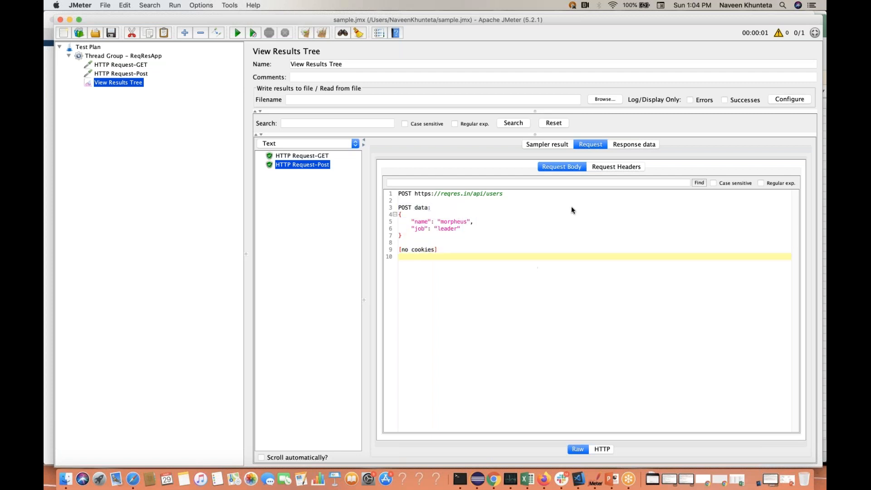
# - Compare the id and createdAt fields in the POST response body with the sample response on reqres.in in Chrome
pyautogui.click(629, 145)
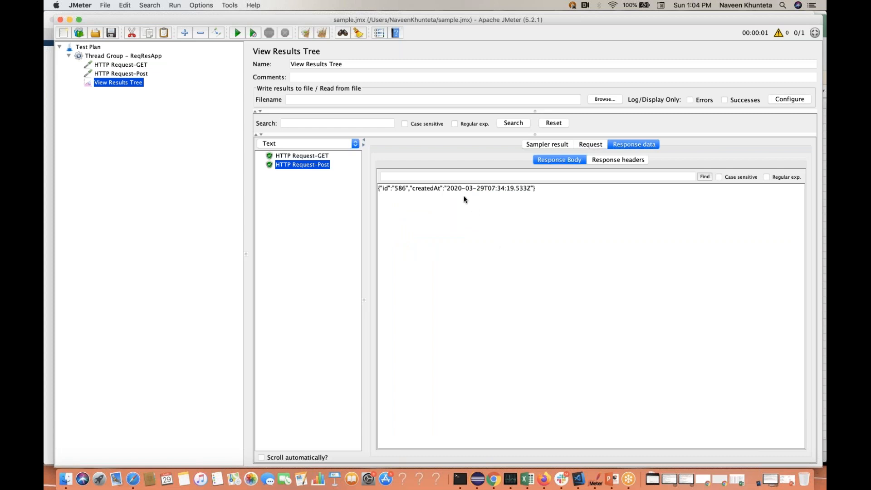
pyautogui.tripleClick(453, 187)
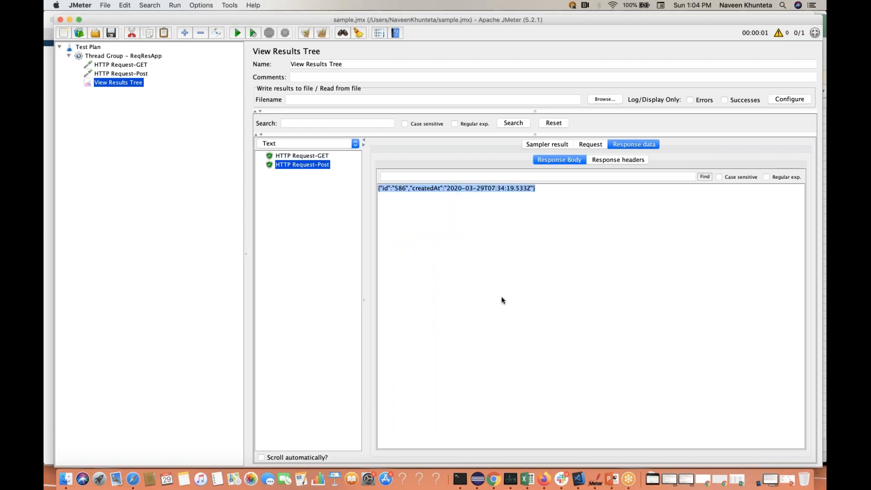
pyautogui.hotkey('ctrl', 'Right')
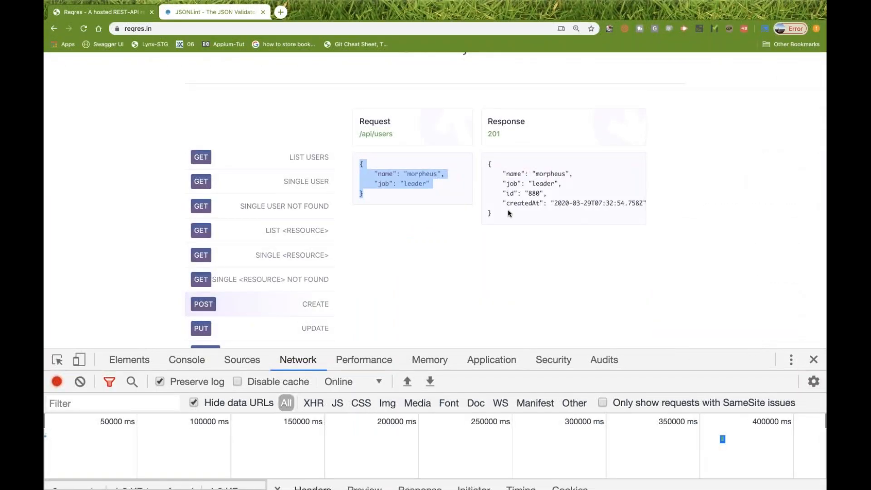
pyautogui.moveTo(506, 193); pyautogui.dragTo(515, 205)
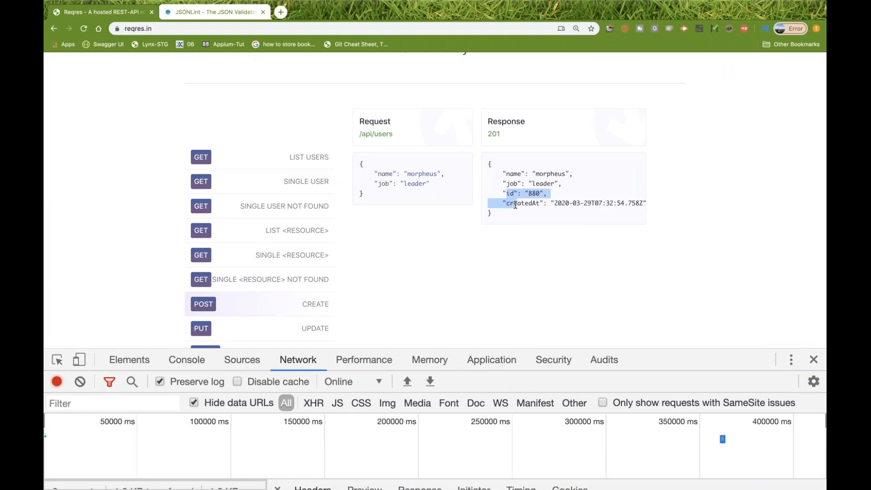
pyautogui.hotkey('ctrl', 'Left')
pyautogui.moveTo(394, 188); pyautogui.dragTo(530, 191)
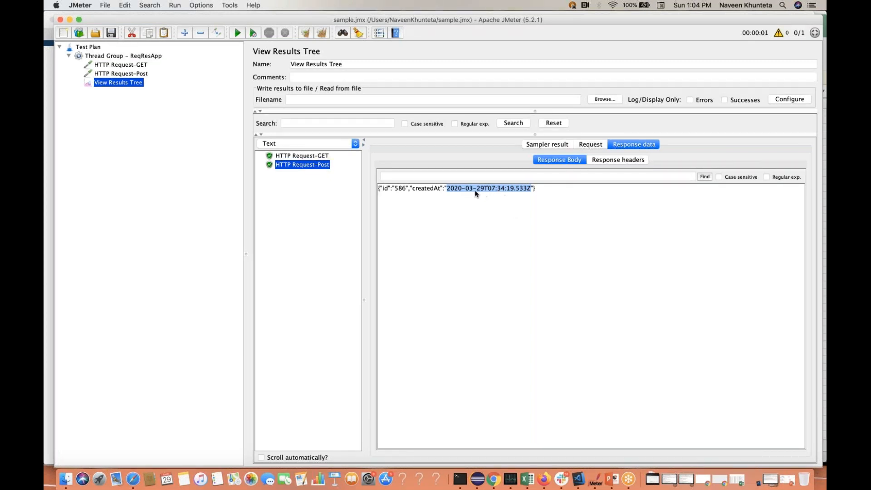
# - Switch to Chrome, check the name and job fields in the sample response, and enlarge the developer tools area
pyautogui.hotkey('ctrl', 'Right')
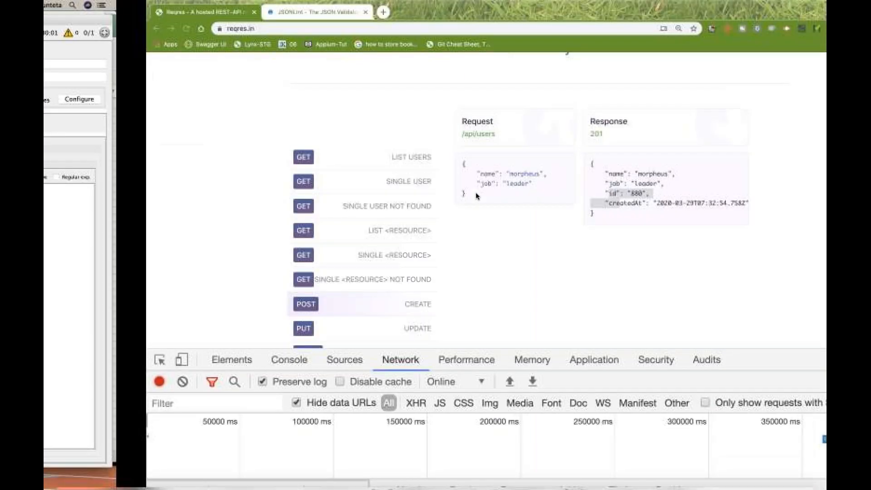
pyautogui.click(564, 206)
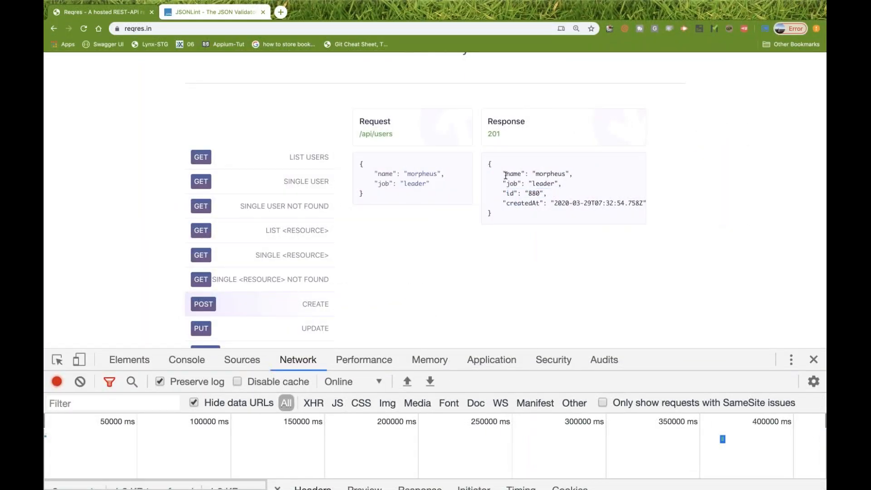
pyautogui.moveTo(503, 174); pyautogui.dragTo(565, 184)
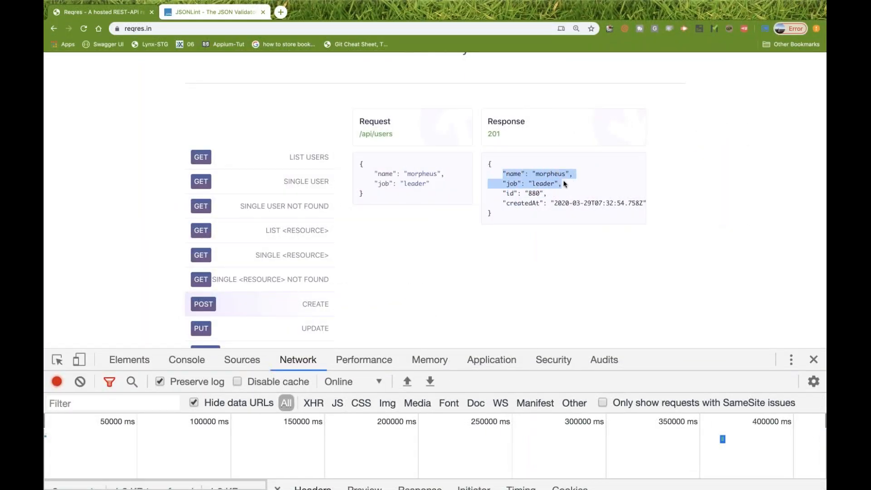
pyautogui.hotkey('ctrl', 'Left')
pyautogui.moveTo(502, 349); pyautogui.dragTo(502, 172)
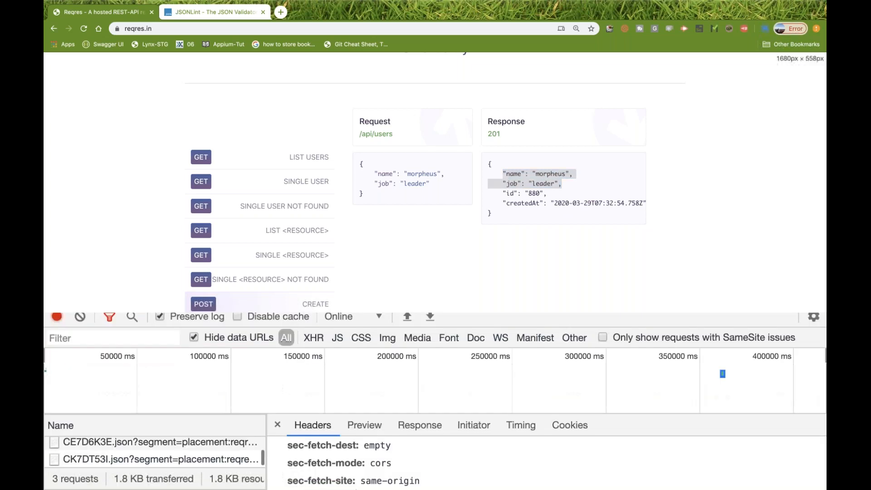
# - Switch back to JMeter and review the name and job lines in the HTTP Request-Post sampler's body data
pyautogui.hotkey('ctrl', 'Left')
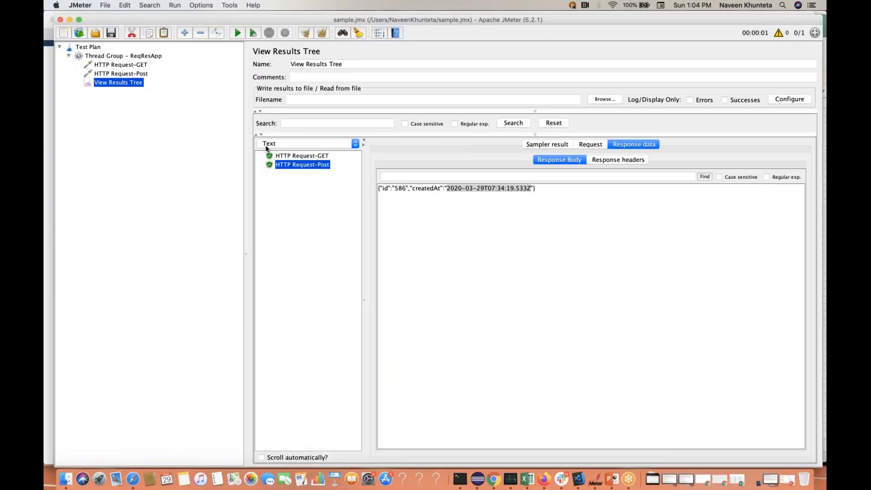
pyautogui.click(135, 75)
pyautogui.moveTo(343, 200); pyautogui.dragTo(282, 193)
pyautogui.click(327, 270)
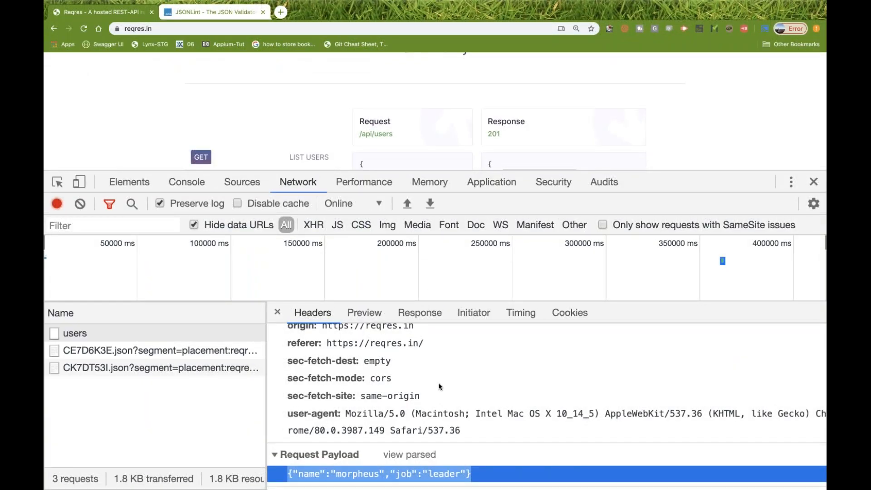
# - In Chrome, examine the users call's request headers and highlight the content-type: application/json entry
pyautogui.scroll(10, 438, 382)
pyautogui.scroll(-5, 438, 383)
pyautogui.scroll(-6, 438, 383)
pyautogui.scroll(-3, 438, 383)
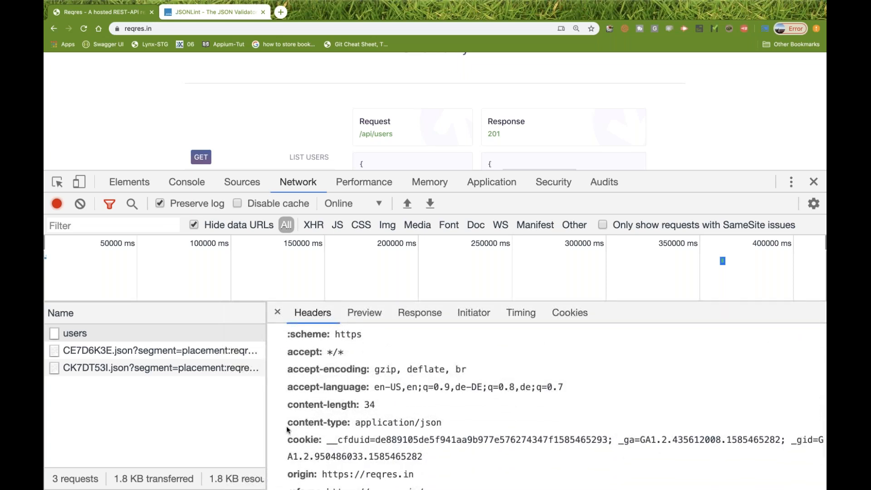
pyautogui.moveTo(287, 423); pyautogui.dragTo(447, 423)
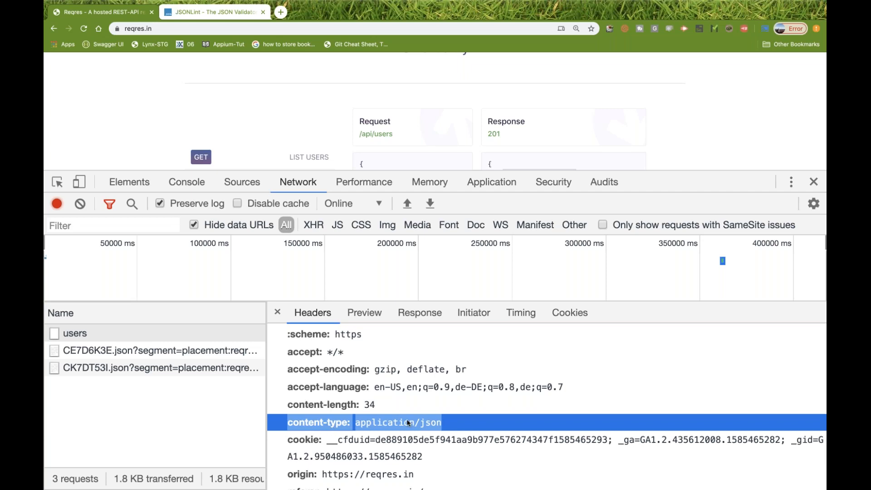
# - Switch to JMeter and add an HTTP Header Manager under the ReqResApp thread group with the copied content-type: application/json header
pyautogui.hotkey('ctrl', 'Left')
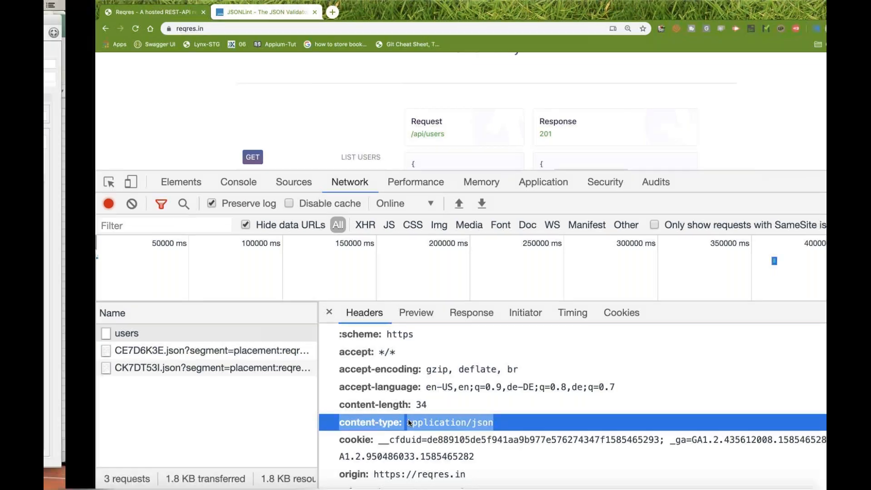
pyautogui.click(145, 57)
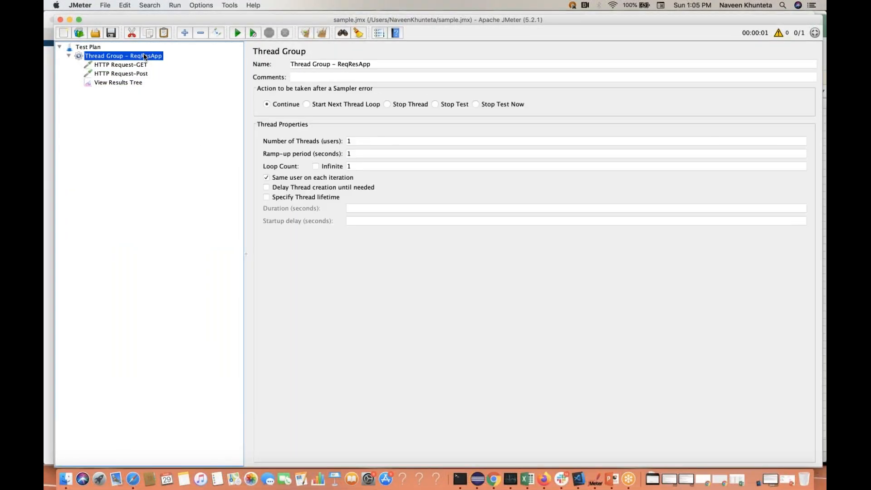
pyautogui.rightClick(144, 57)
pyautogui.moveTo(222, 61)
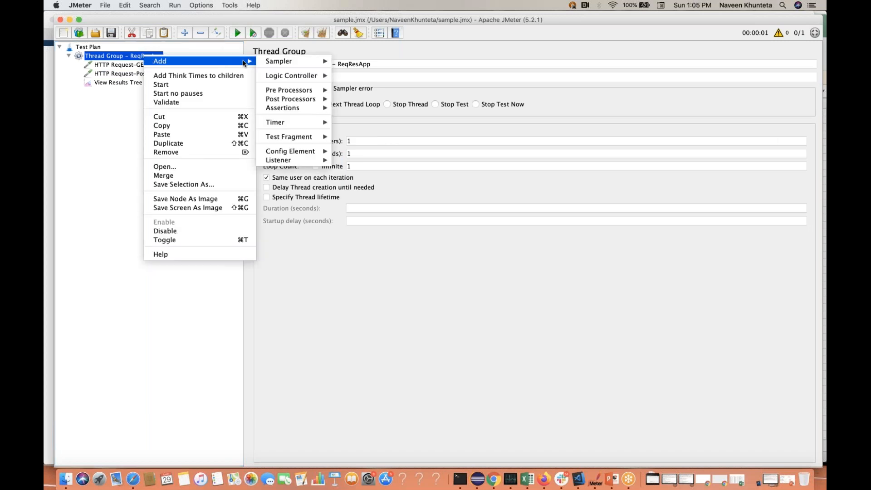
pyautogui.moveTo(284, 64)
pyautogui.moveTo(295, 151)
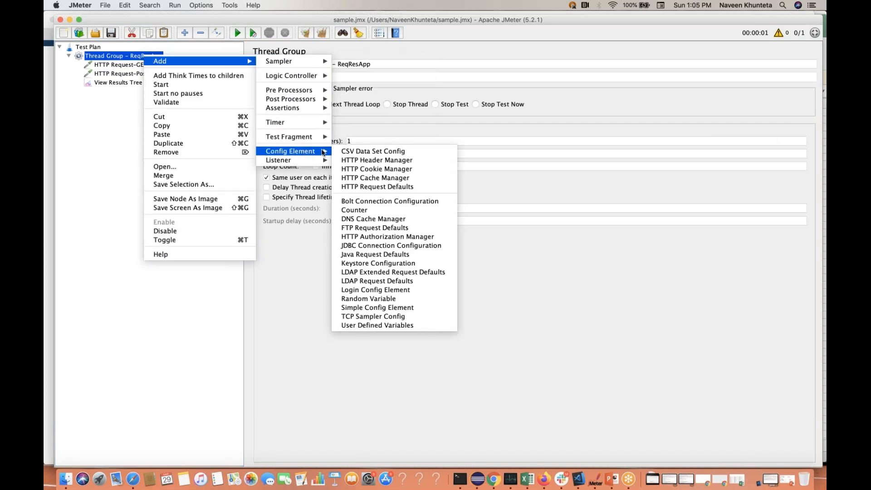
pyautogui.click(374, 161)
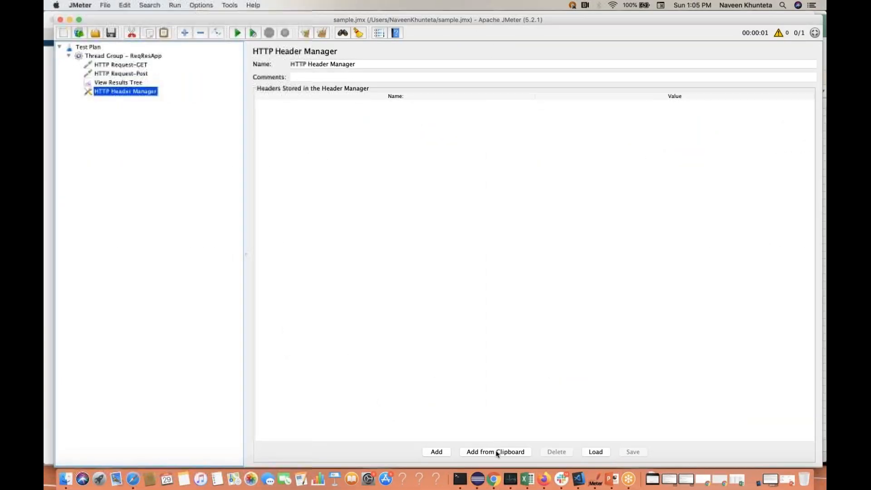
pyautogui.click(171, 451)
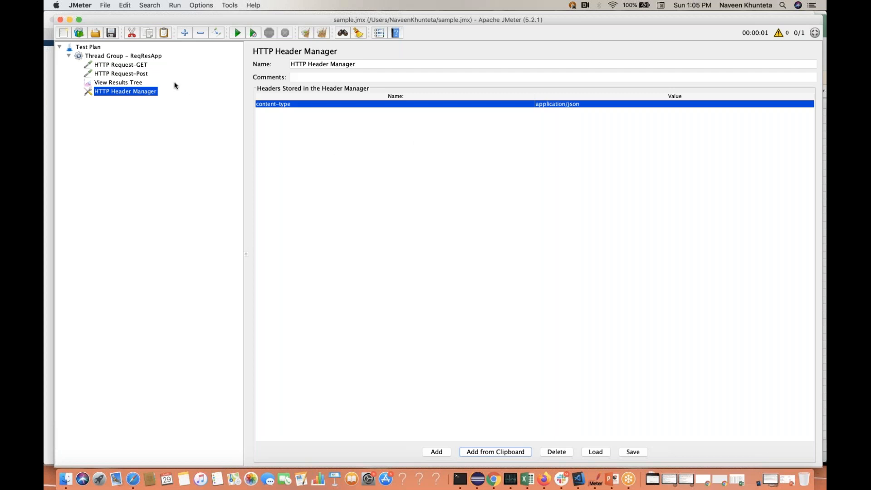
# - Rerun the test plan with View Results Tree cleared and open the HTTP Request-Post response body
pyautogui.click(140, 83)
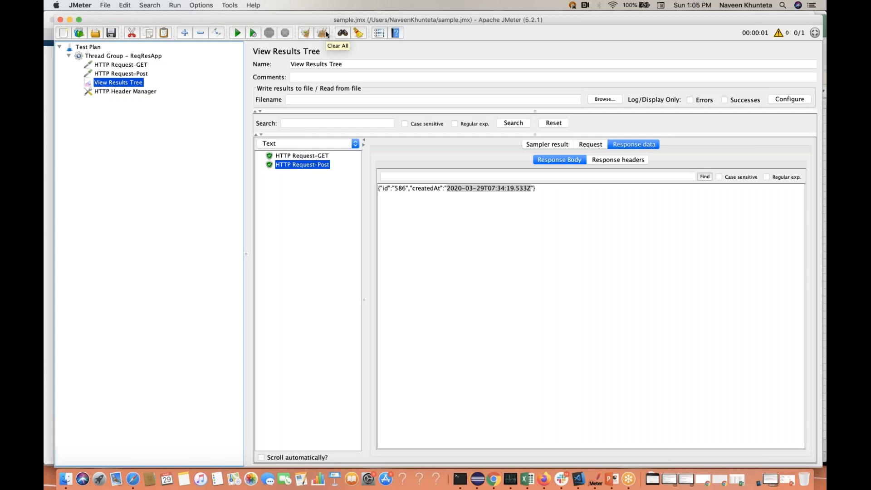
pyautogui.click(326, 34)
pyautogui.click(238, 34)
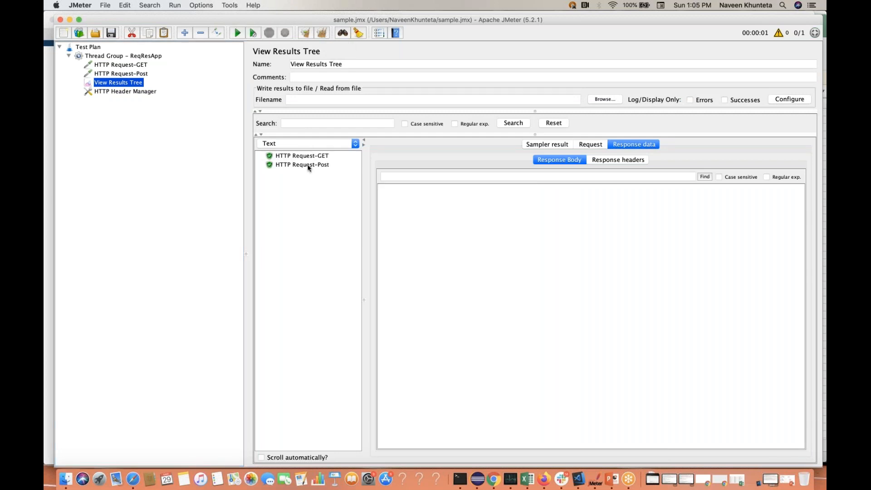
pyautogui.click(308, 166)
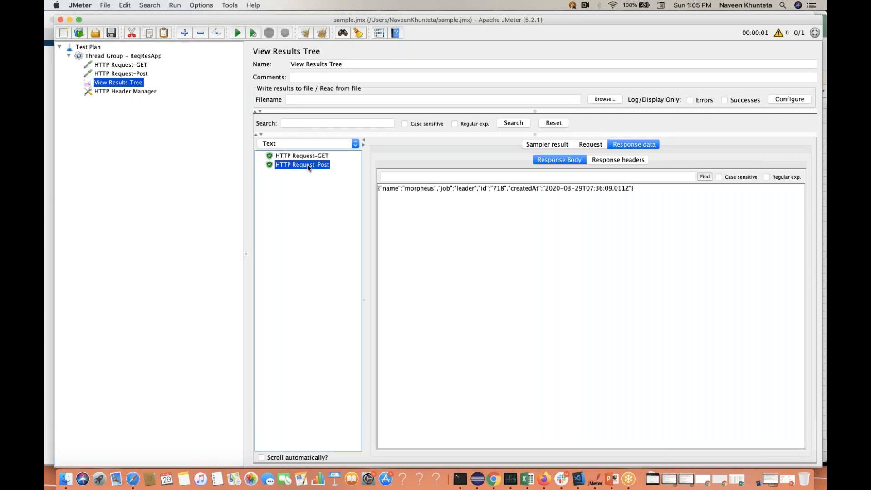
# - Examine the name, job, id and createdAt fields in the HTTP Request-Post response body
pyautogui.tripleClick(488, 187)
pyautogui.click(490, 236)
pyautogui.moveTo(404, 189); pyautogui.dragTo(610, 190)
pyautogui.click(491, 189)
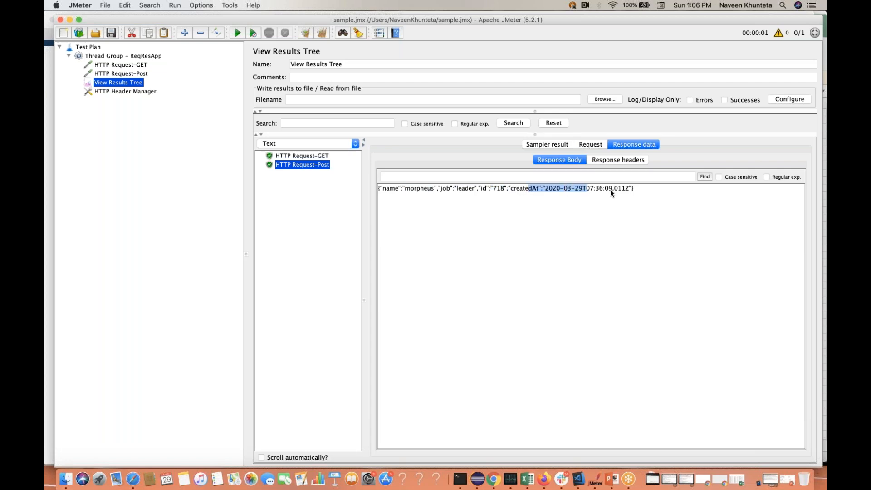
pyautogui.click(553, 257)
# - Switch to Chrome and compare the fields in the recorded users call's response with the JMeter result
pyautogui.hotkey('ctrl', 'Right')
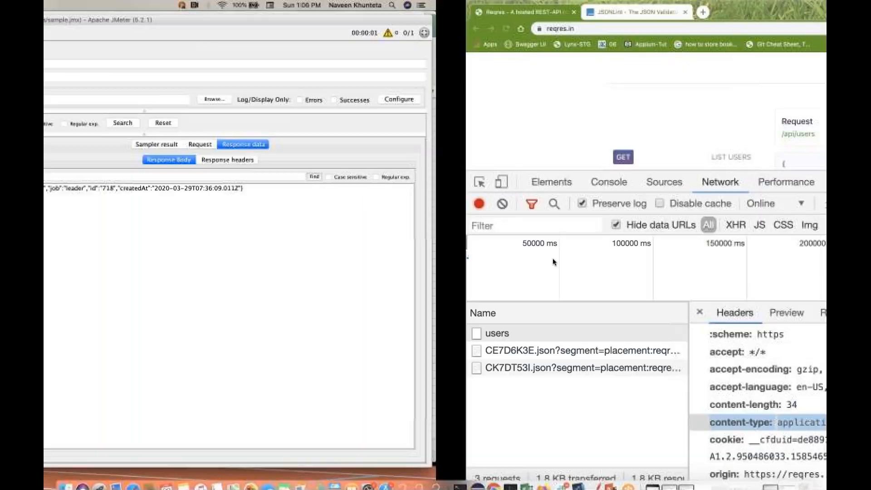
pyautogui.click(423, 321)
pyautogui.moveTo(341, 332); pyautogui.dragTo(539, 328)
pyautogui.doubleClick(457, 334)
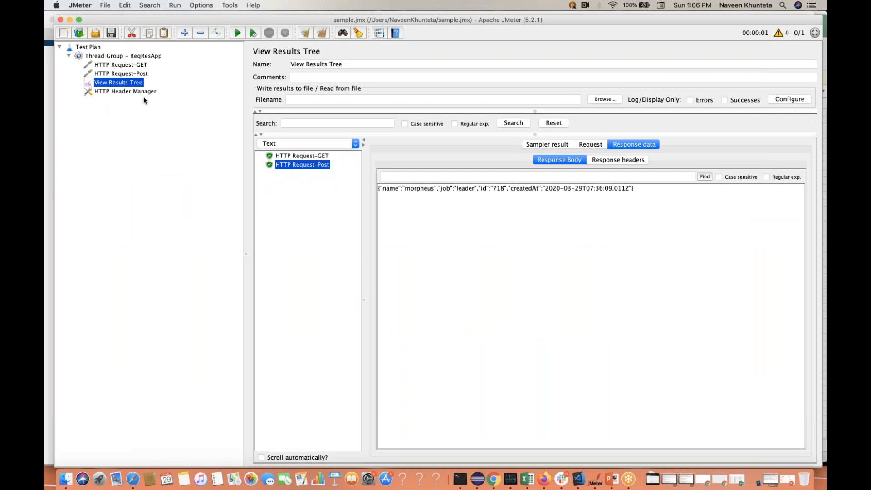
# - Back in JMeter, review the stored header and add an HTTP Request sampler named HTTP Request-Put to the ReqResApp thread group
pyautogui.click(132, 93)
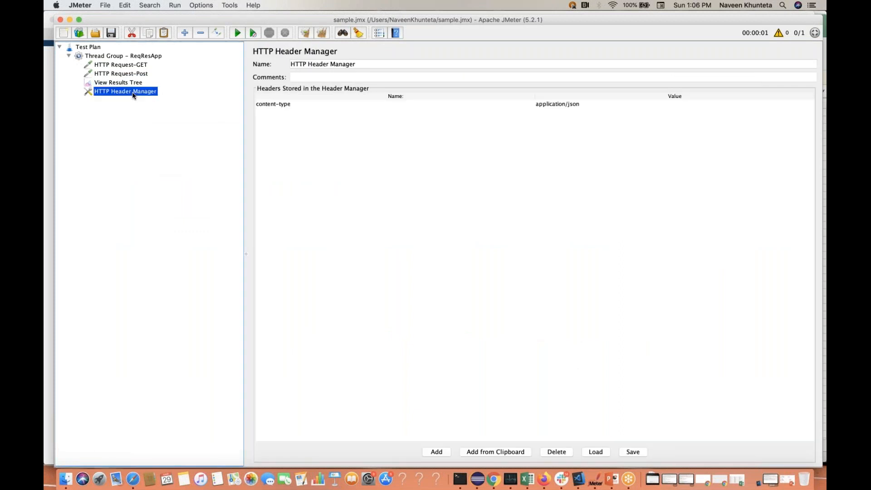
pyautogui.click(117, 57)
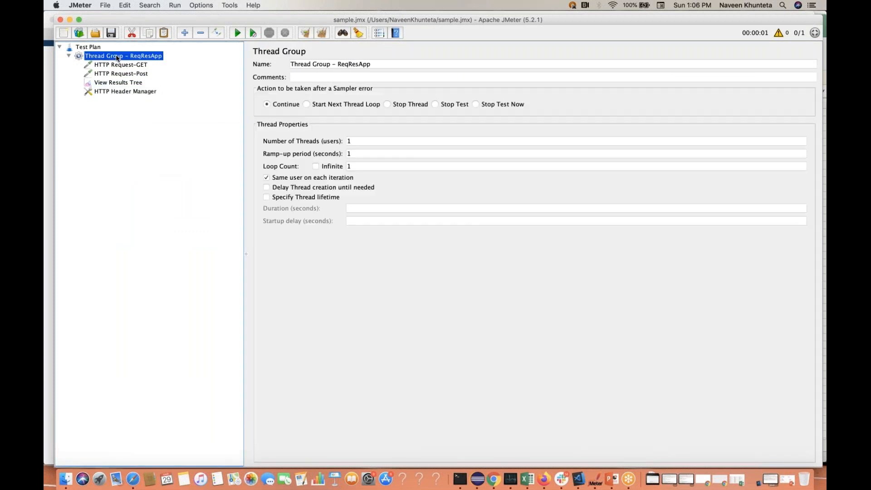
pyautogui.rightClick(117, 57)
pyautogui.moveTo(186, 64)
pyautogui.moveTo(263, 64)
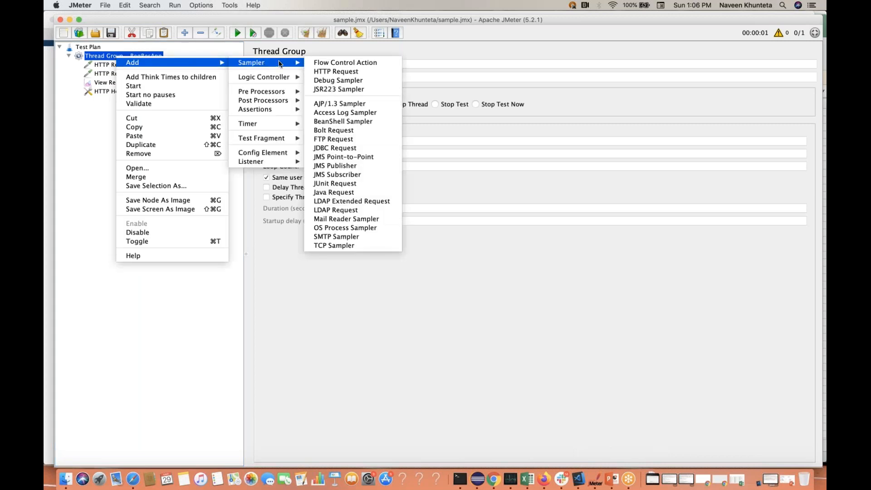
pyautogui.click(339, 72)
pyautogui.click(363, 63)
pyautogui.write('-Put')
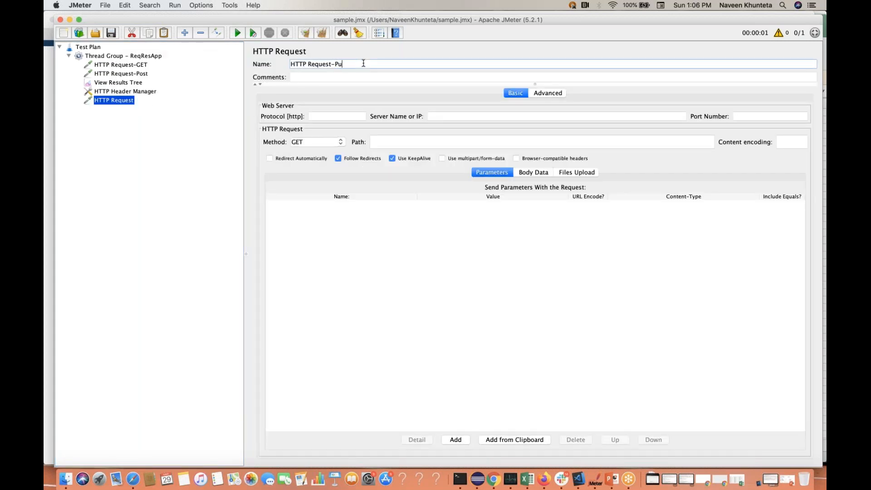
# - Set the HTTP Request-Put sampler's method to PUT and its protocol to https
pyautogui.click(342, 144)
pyautogui.click(313, 176)
pyautogui.click(329, 117)
pyautogui.write('https')
pyautogui.click(456, 117)
pyautogui.hotkey('ctrl', 'Right')
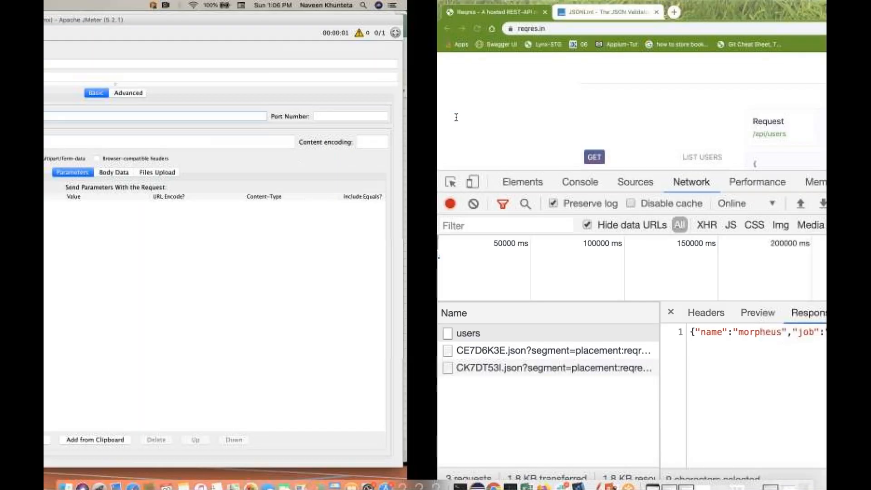
pyautogui.moveTo(154, 29); pyautogui.dragTo(124, 30)
pyautogui.press('super+c')
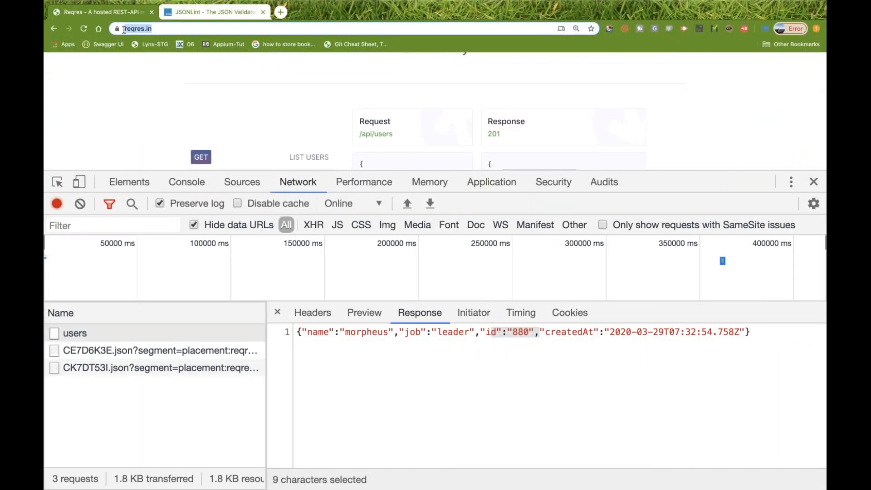
pyautogui.hotkey('ctrl', 'Left')
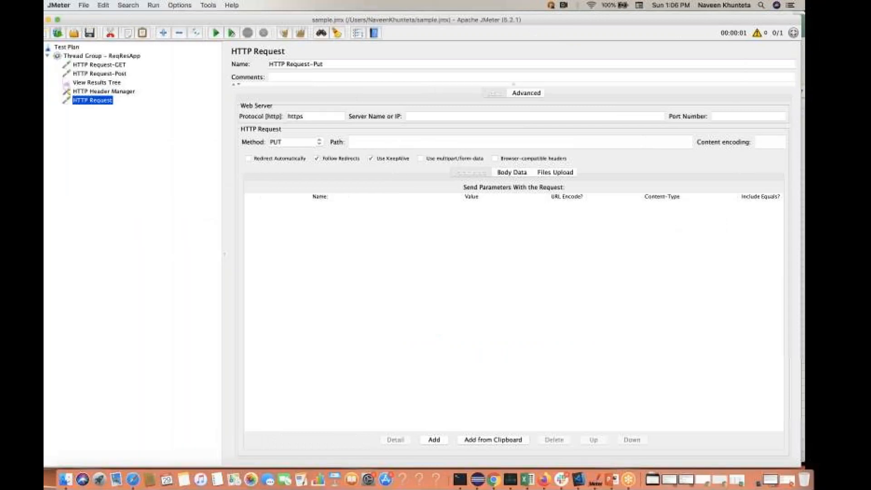
pyautogui.press('super+v')
pyautogui.click(751, 116)
pyautogui.write('443')
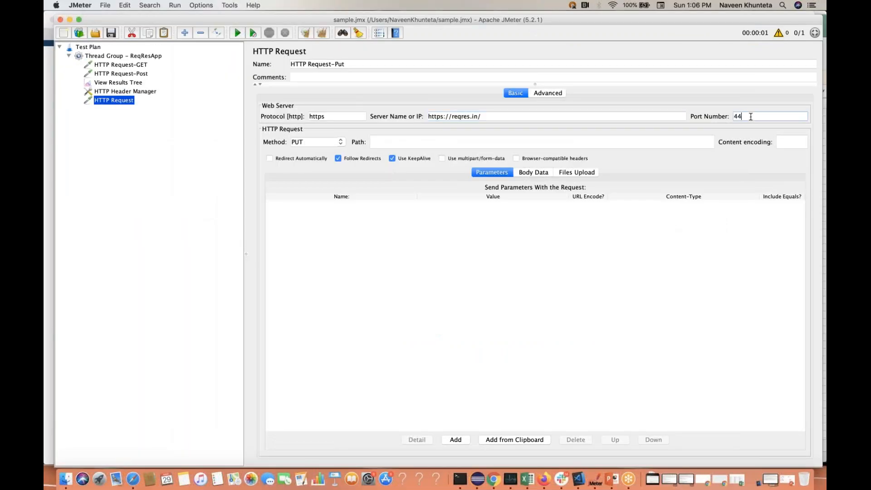
# - Switch to Chrome, run the PUT Update sample on reqres.in, and examine its request body and response
pyautogui.click(401, 143)
pyautogui.hotkey('ctrl', 'Right')
pyautogui.scroll(-4, 283, 136)
pyautogui.scroll(-1, 299, 102)
pyautogui.scroll(3, 362, 127)
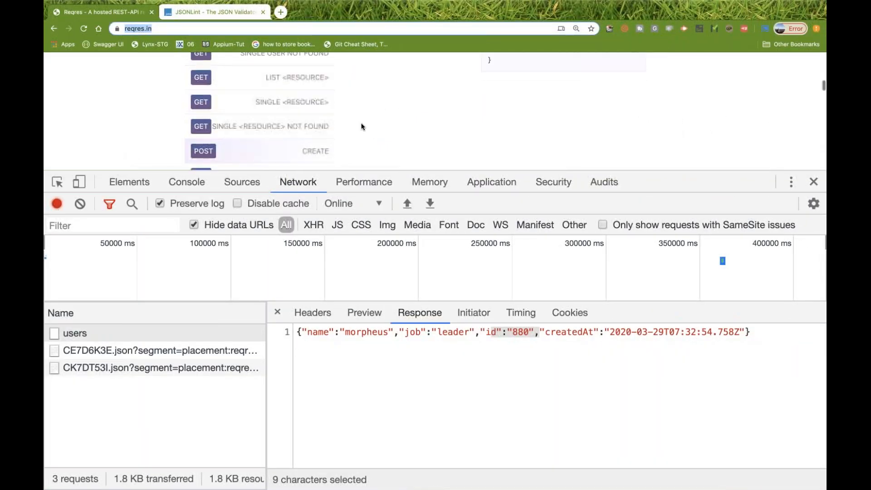
pyautogui.scroll(-3, 361, 126)
pyautogui.click(315, 132)
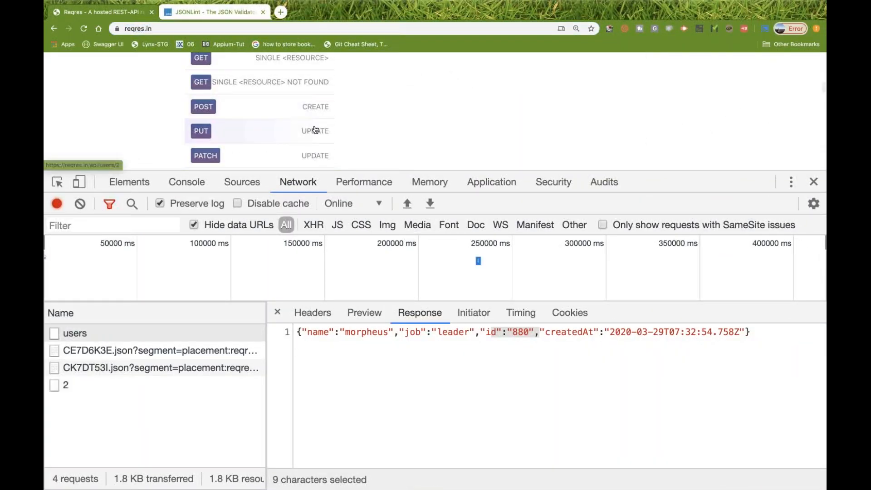
pyautogui.scroll(4, 399, 129)
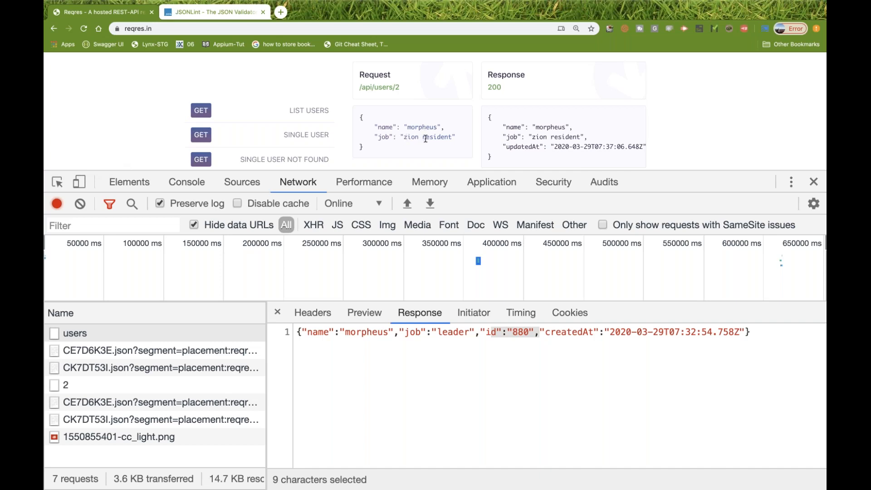
pyautogui.scroll(-4, 439, 138)
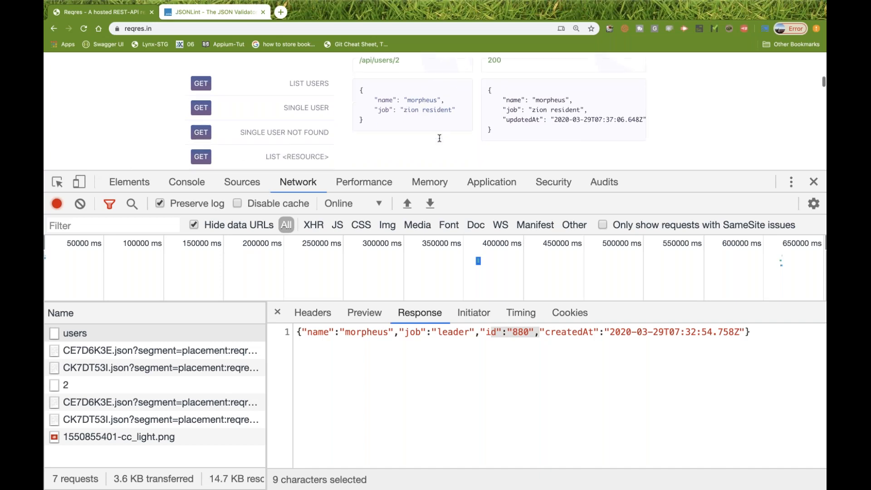
# - Record a fresh PUT Update call in a cleared network log and open the headers of call 2
pyautogui.click(81, 203)
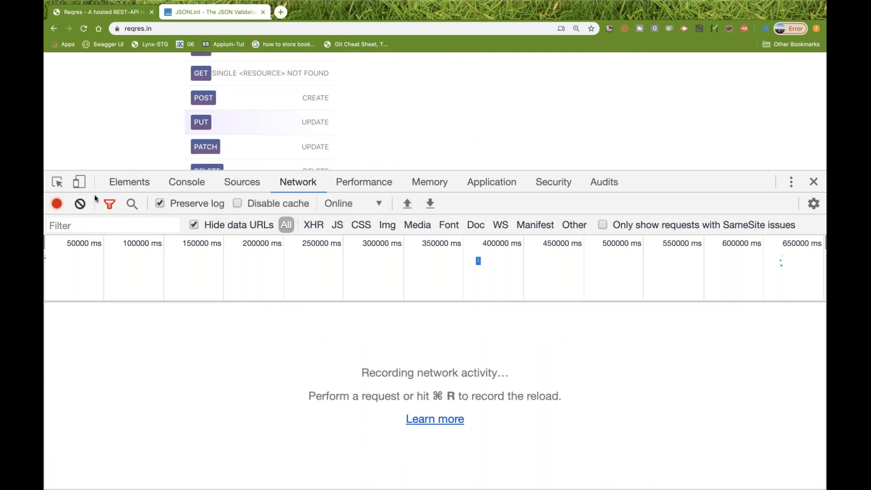
pyautogui.click(199, 126)
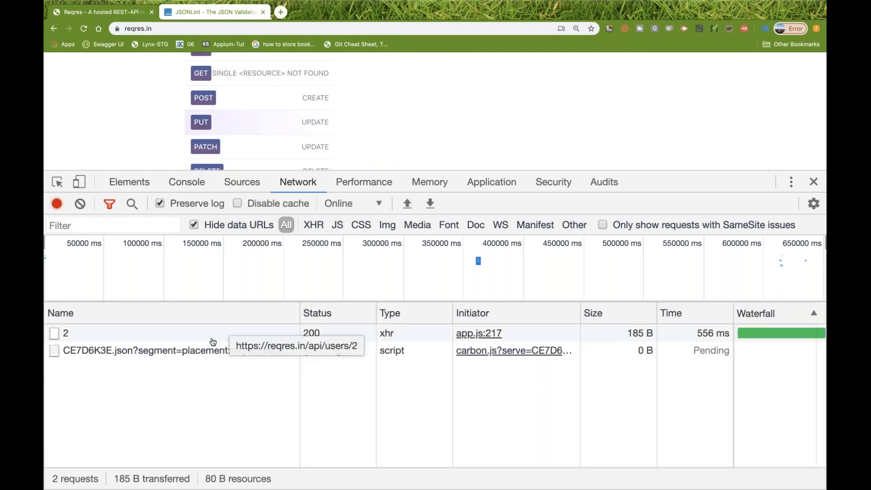
pyautogui.click(218, 337)
pyautogui.click(312, 314)
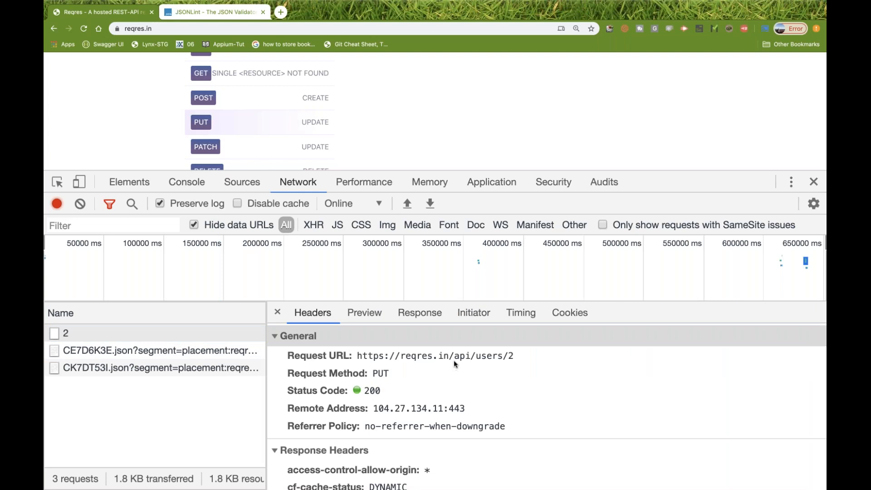
pyautogui.moveTo(454, 360); pyautogui.dragTo(515, 360)
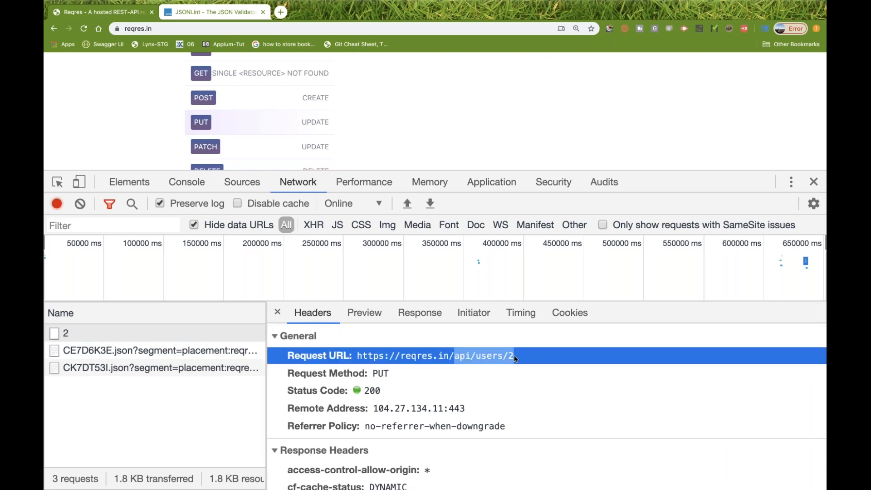
pyautogui.press('super+c')
pyautogui.press('super+Tab')
pyautogui.click(428, 141)
pyautogui.press('super+v')
pyautogui.press('BackSpace')
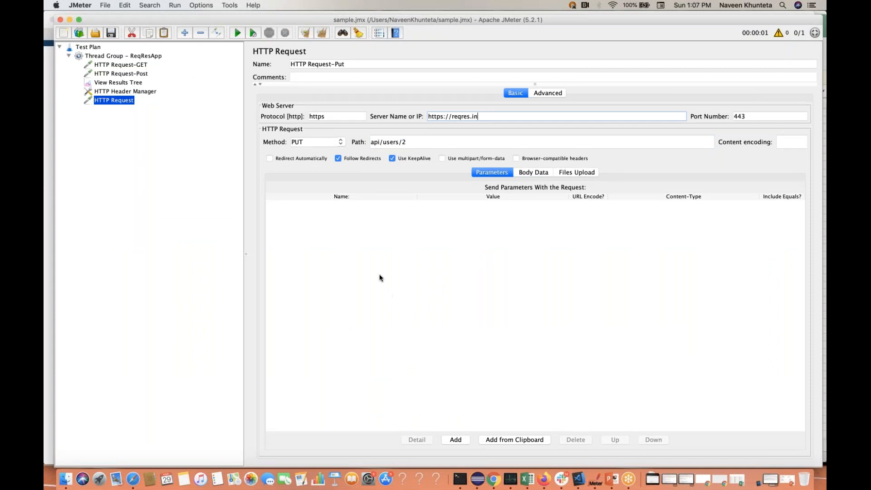
# - Copy the sample PUT request's JSON (name morpheus, job zion resident) from reqres.in in Chrome into the JMeter PUT sampler's body data
pyautogui.click(529, 172)
pyautogui.hotkey('ctrl', 'Right')
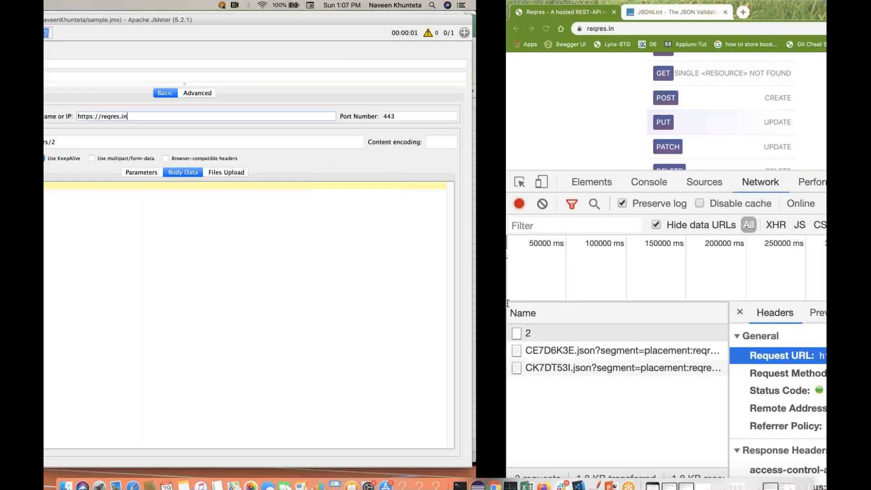
pyautogui.scroll(-15, 507, 401)
pyautogui.click(423, 420)
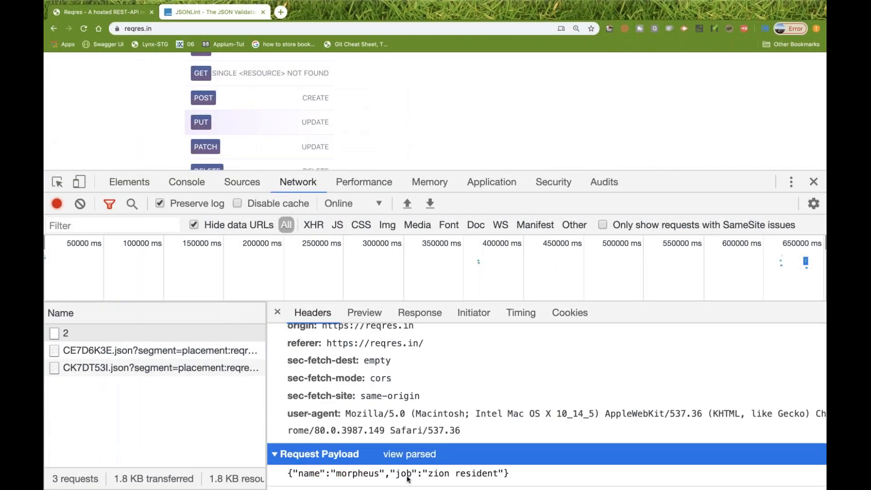
pyautogui.tripleClick(395, 474)
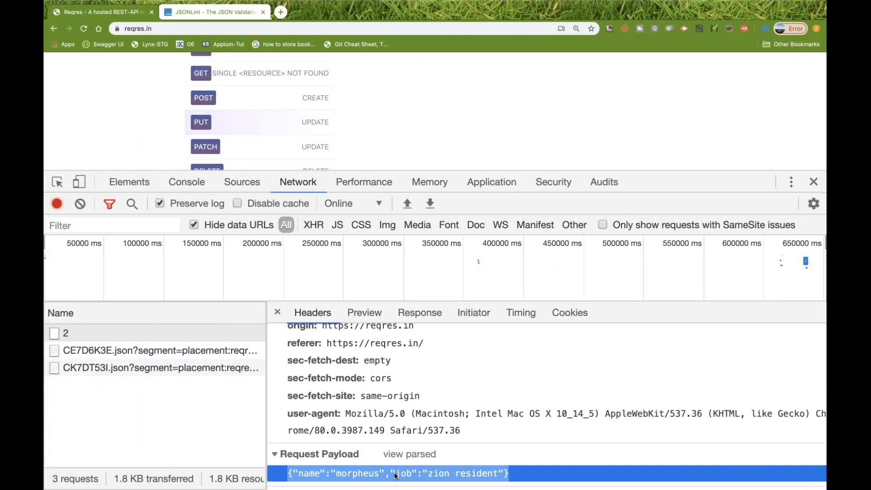
pyautogui.hotkey('ctrl', 'Left')
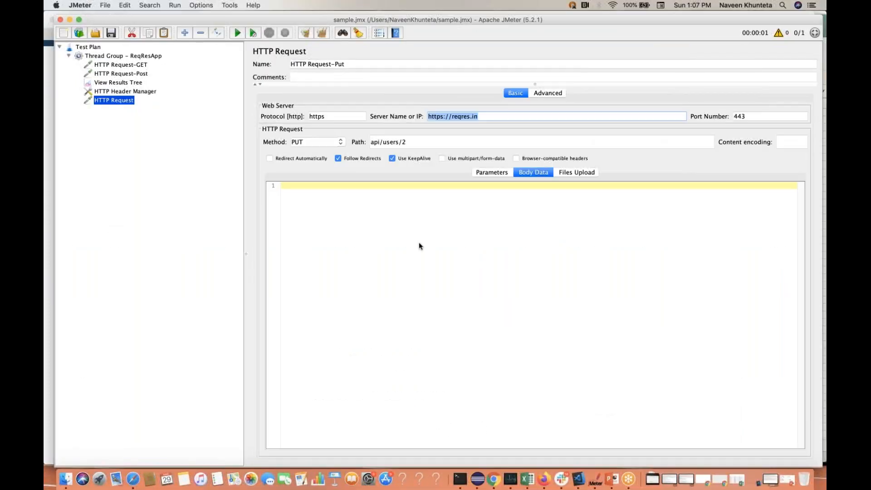
pyautogui.hotkey('ctrl', 'Right')
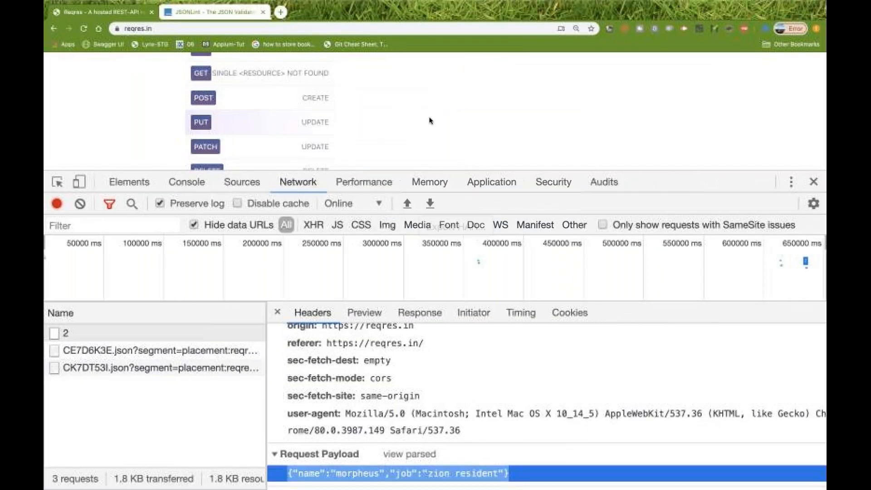
pyautogui.moveTo(363, 129); pyautogui.dragTo(360, 101)
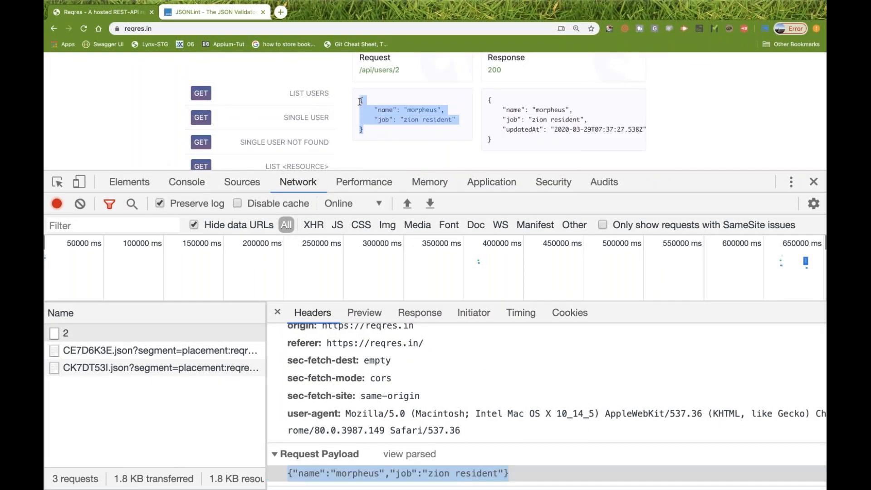
pyautogui.press('super+c')
pyautogui.hotkey('ctrl', 'Left')
pyautogui.press('super+v')
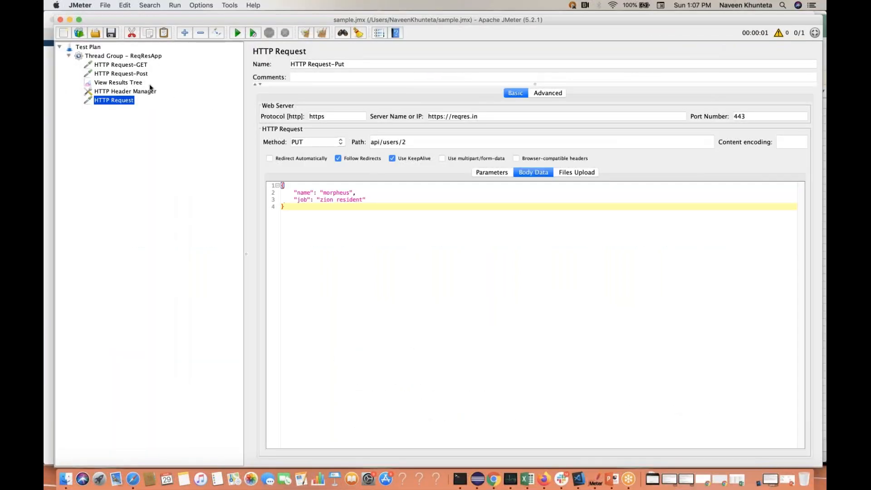
# - Clear the old results in View Results Tree, run the test plan, and open the PUT sample's response body
pyautogui.click(133, 84)
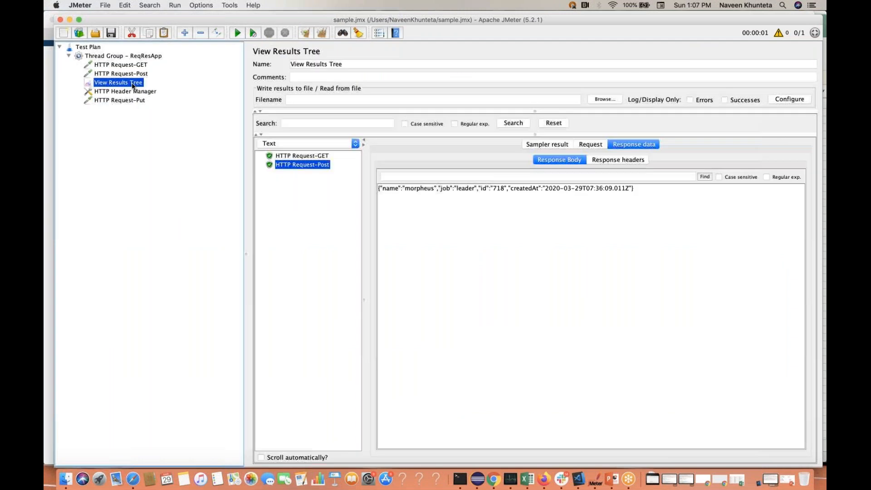
pyautogui.click(320, 35)
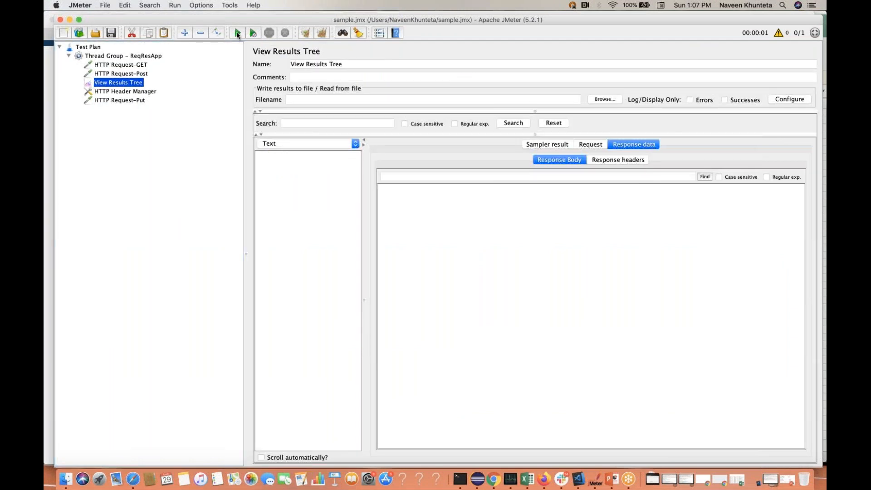
pyautogui.click(237, 34)
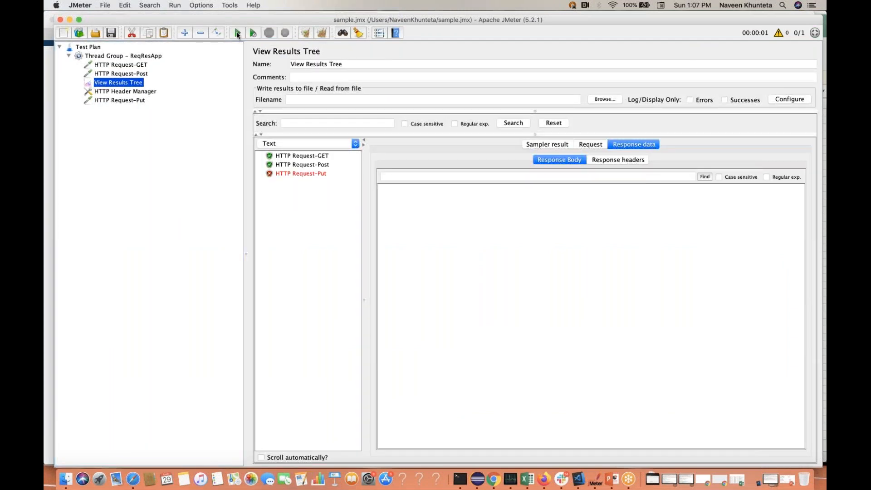
pyautogui.click(317, 173)
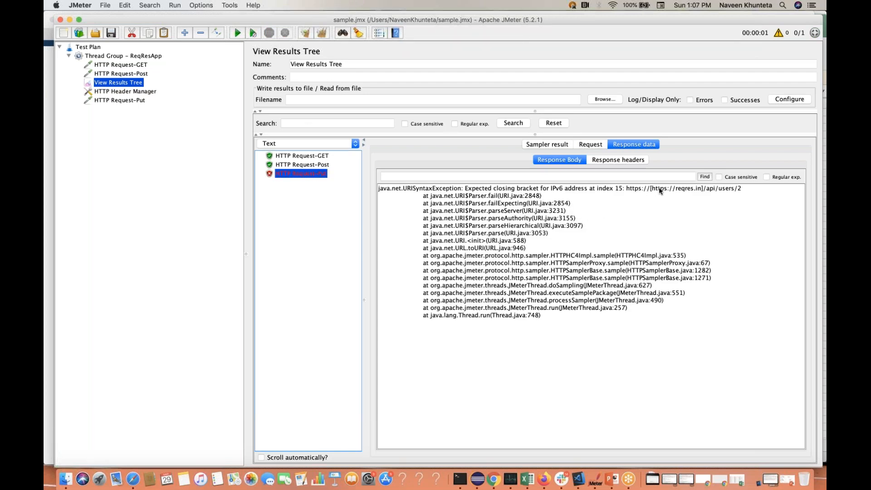
pyautogui.click(142, 99)
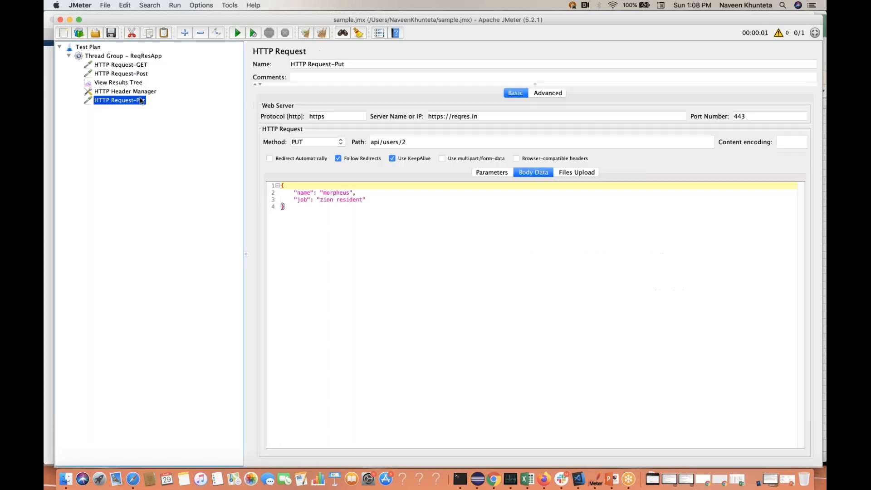
pyautogui.doubleClick(331, 118)
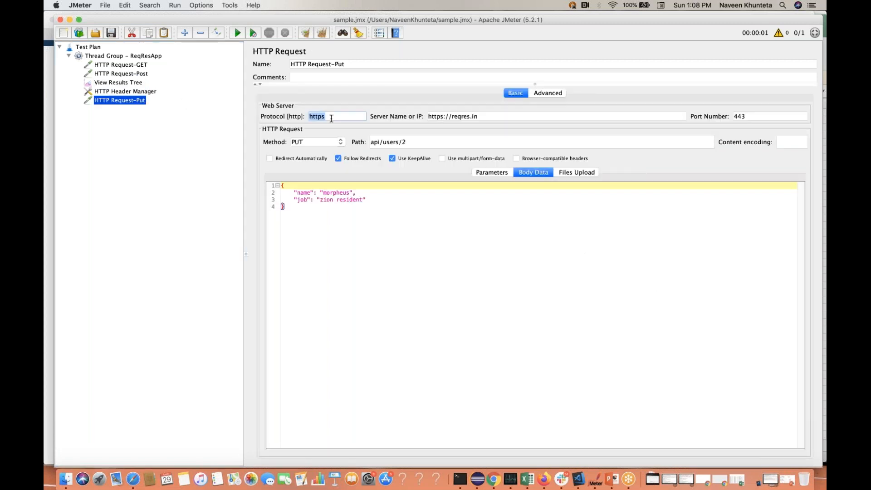
pyautogui.click(452, 116)
pyautogui.press('BackSpace')
pyautogui.press('BackSpace')
pyautogui.press('BackSpace')
pyautogui.press('BackSpace')
pyautogui.press('BackSpace')
pyautogui.press('BackSpace')
pyautogui.press('BackSpace')
pyautogui.press('BackSpace')
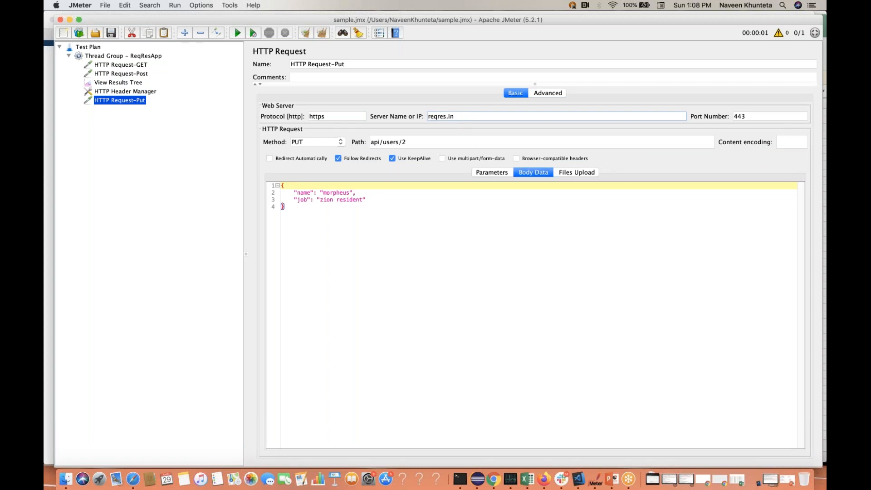
# - Clear the results tree, rerun the test plan with the corrected server name, and view the PUT sample's response body
pyautogui.click(140, 82)
pyautogui.click(325, 34)
pyautogui.click(238, 34)
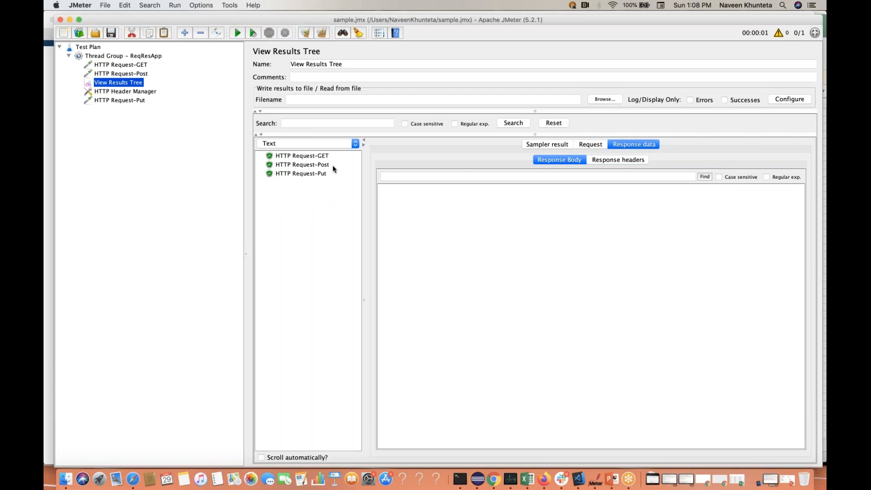
pyautogui.click(323, 174)
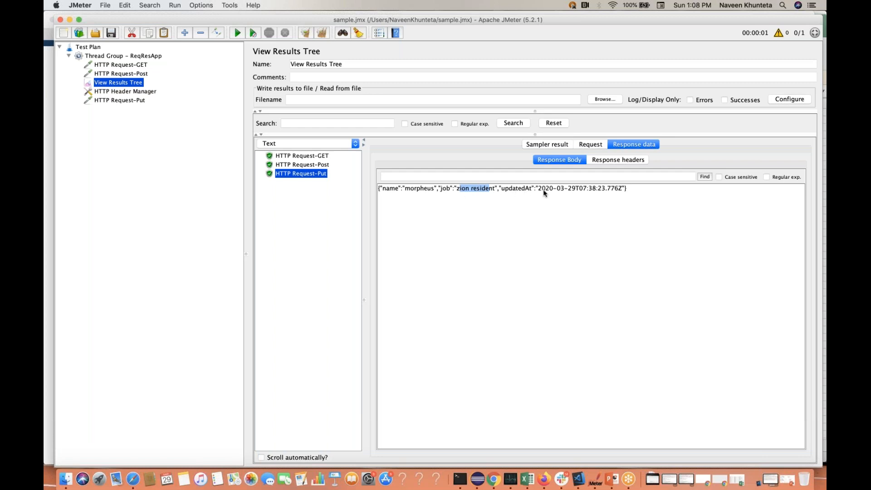
# - Examine the request body and request headers sent by the PUT sample
pyautogui.click(592, 146)
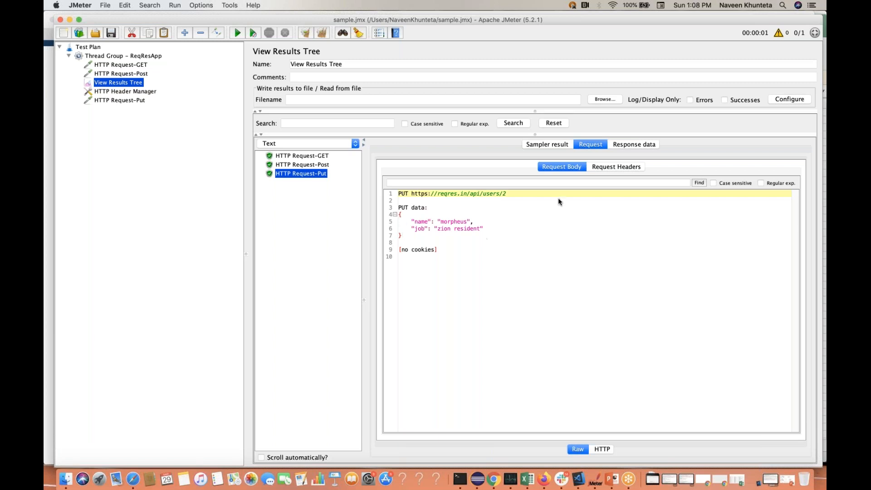
pyautogui.click(597, 242)
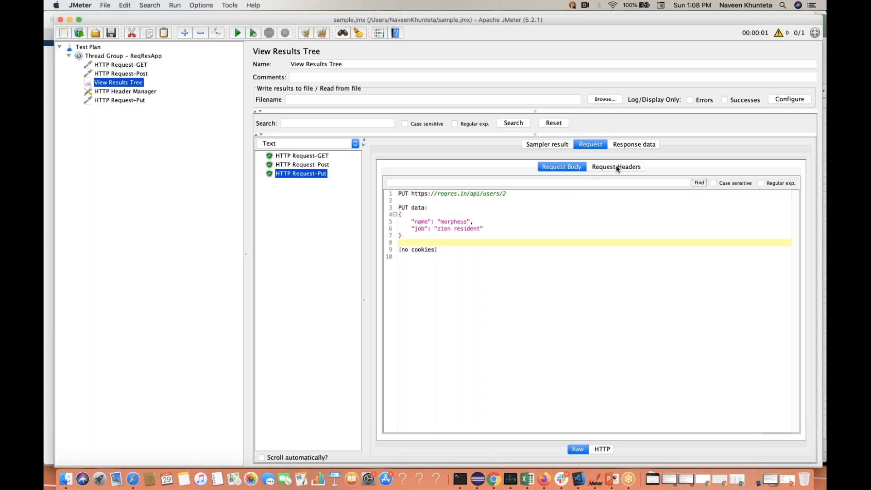
pyautogui.click(615, 168)
pyautogui.moveTo(583, 224); pyautogui.dragTo(391, 195)
pyautogui.click(480, 296)
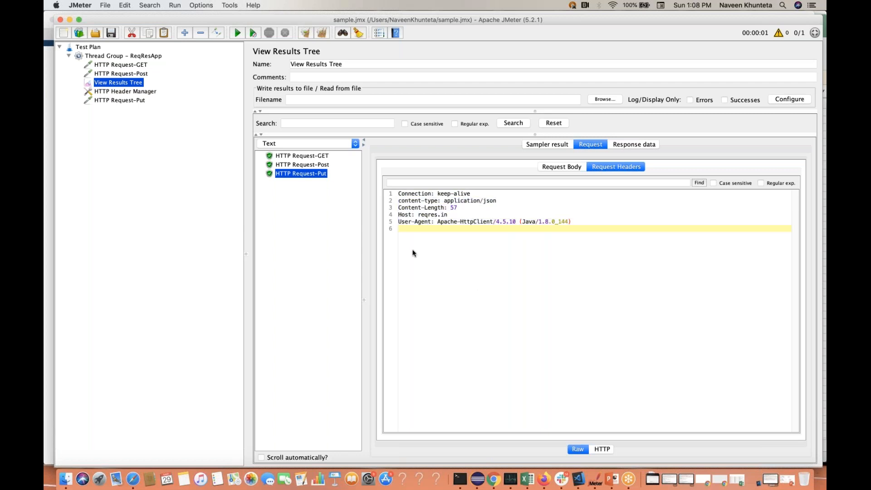
# - Examine the POST sample's request headers, response body and response headers
pyautogui.click(304, 165)
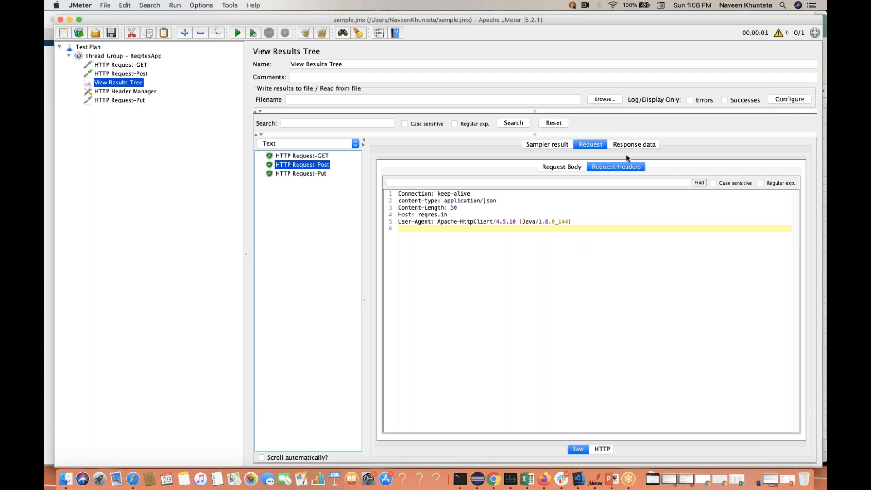
pyautogui.click(634, 144)
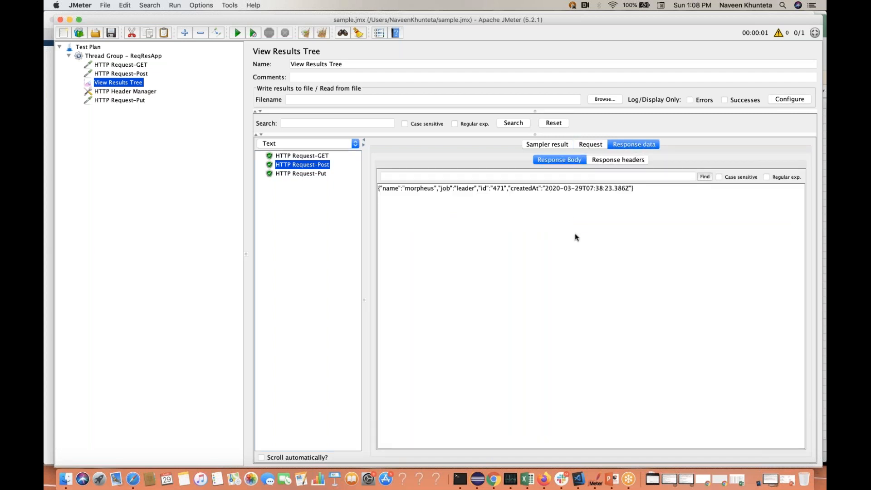
pyautogui.click(604, 159)
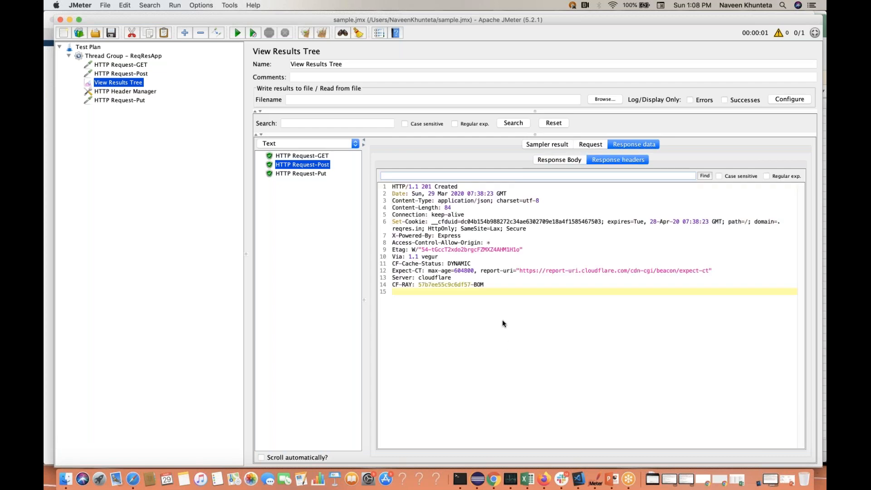
pyautogui.moveTo(478, 282); pyautogui.dragTo(383, 184)
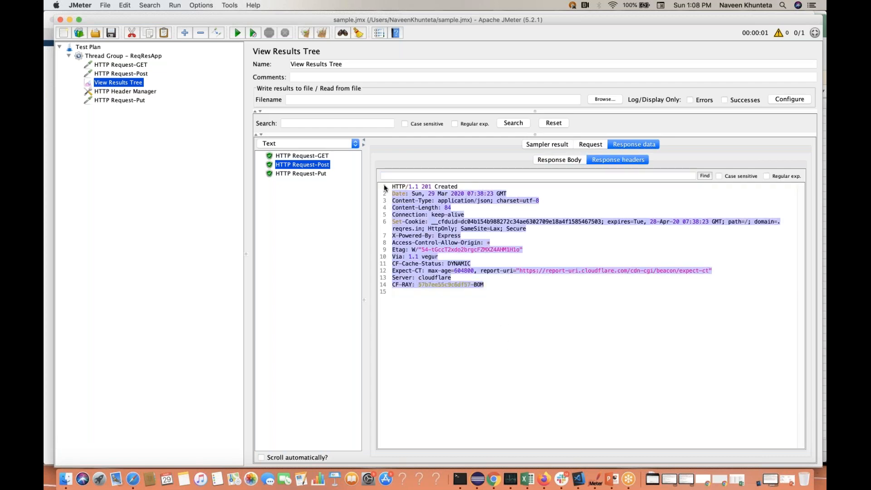
pyautogui.click(499, 358)
# - Switch to Chrome and examine the status code and response headers of network call 2 for comparison with JMeter
pyautogui.hotkey('ctrl', 'Right')
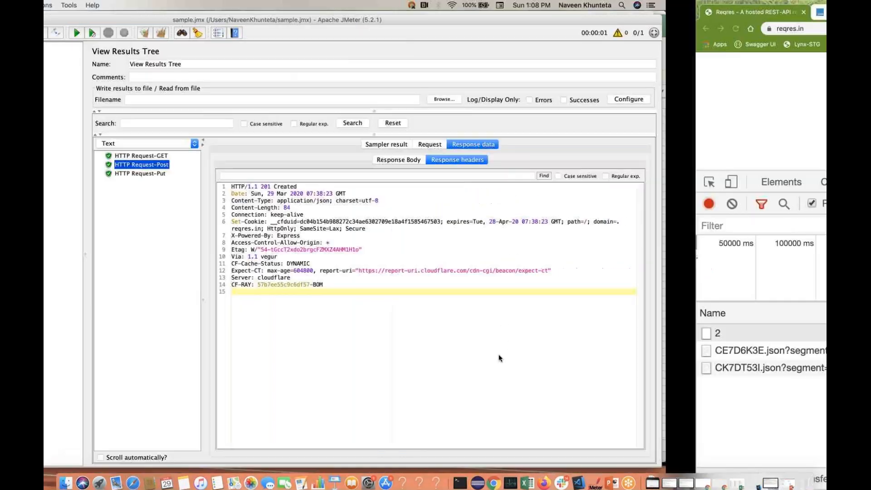
pyautogui.scroll(10, 475, 389)
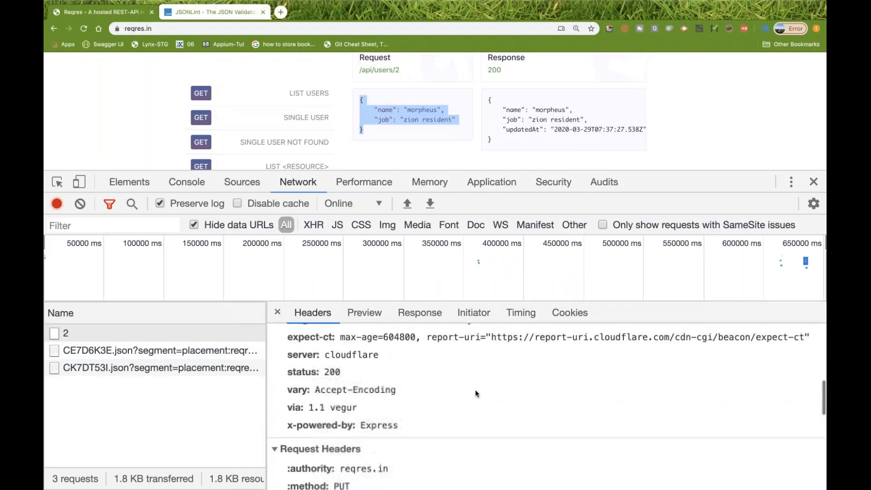
pyautogui.scroll(-5, 474, 389)
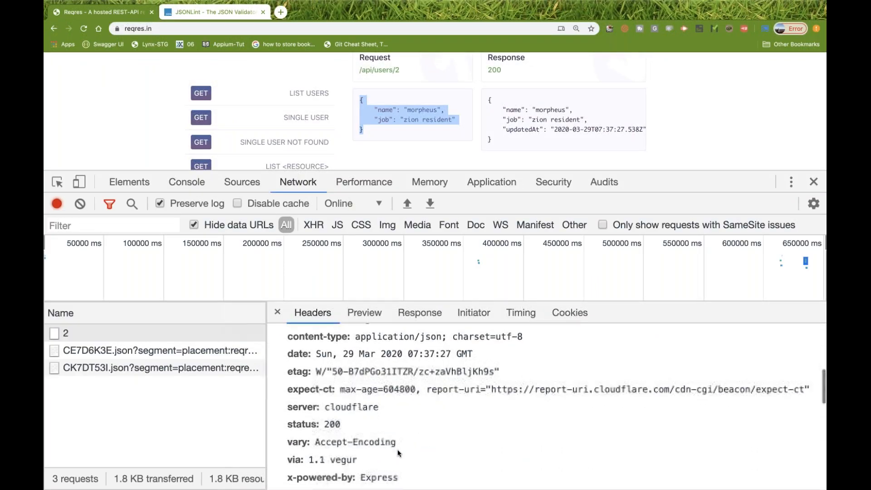
pyautogui.scroll(-2, 398, 452)
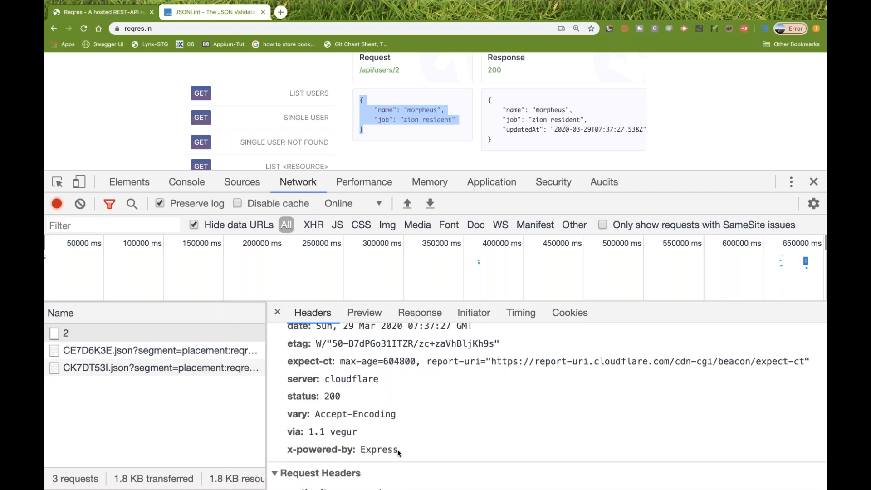
pyautogui.scroll(5, 398, 449)
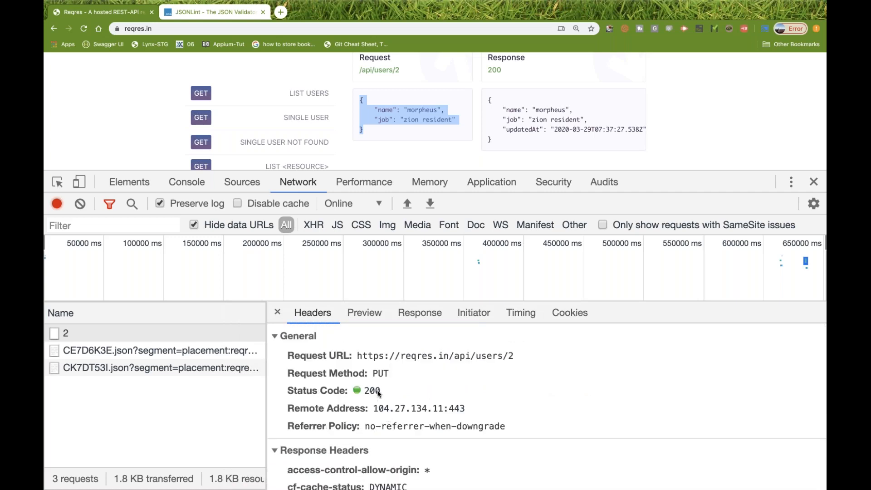
pyautogui.scroll(-5, 379, 393)
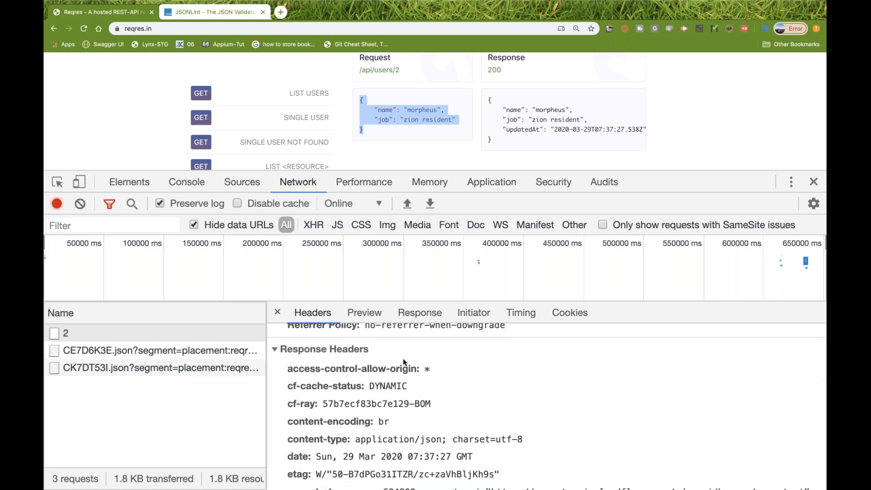
pyautogui.scroll(-2, 403, 361)
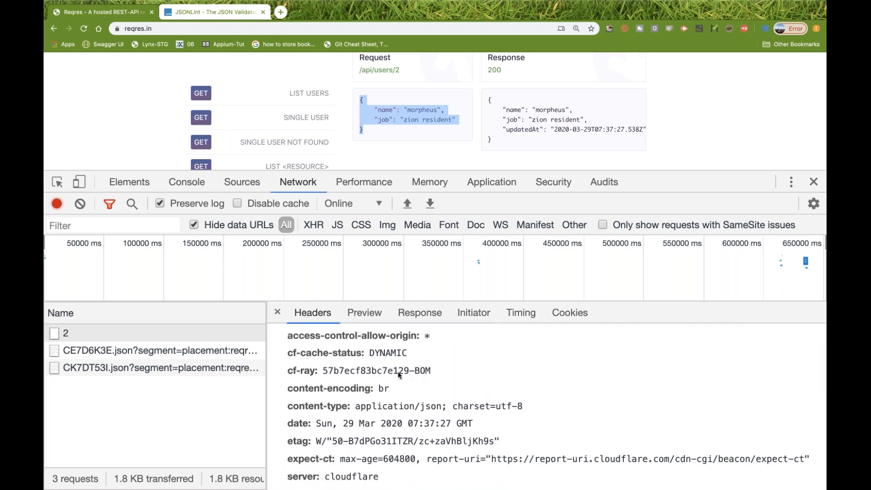
pyautogui.scroll(-1, 398, 373)
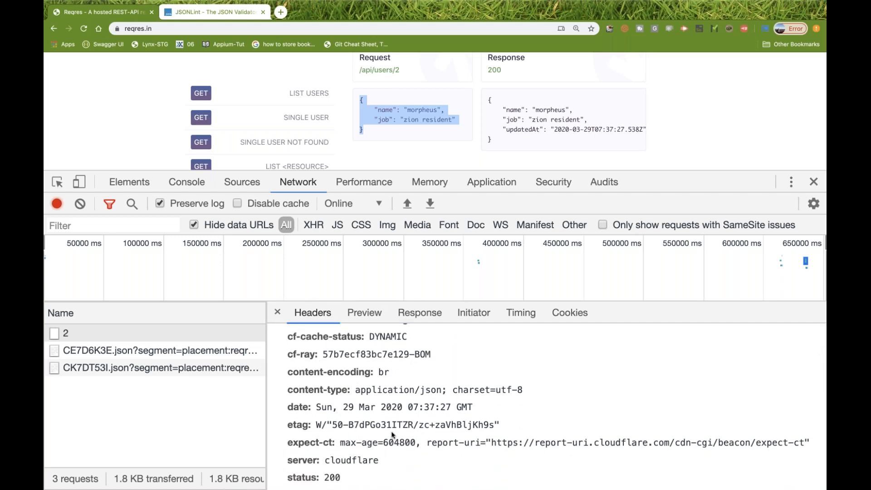
pyautogui.scroll(-2, 396, 435)
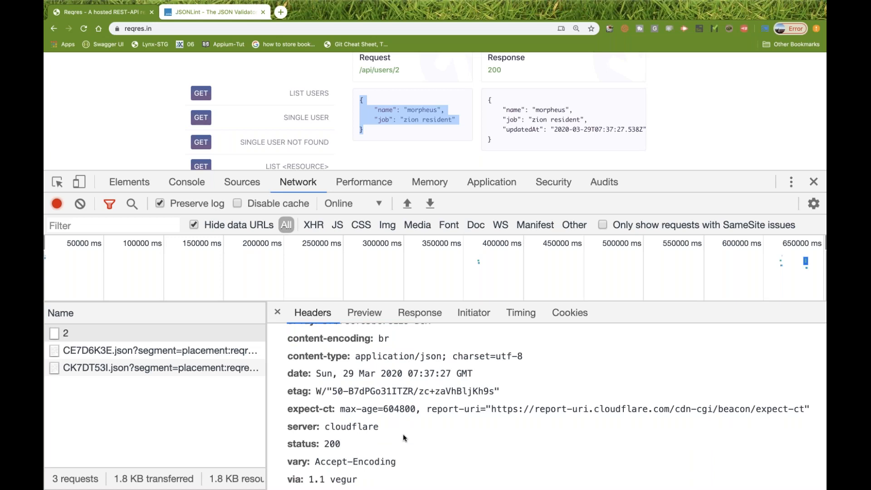
pyautogui.scroll(-3, 403, 435)
# - Return to JMeter and view the response headers of the PUT and GET samples
pyautogui.hotkey('ctrl', 'Left')
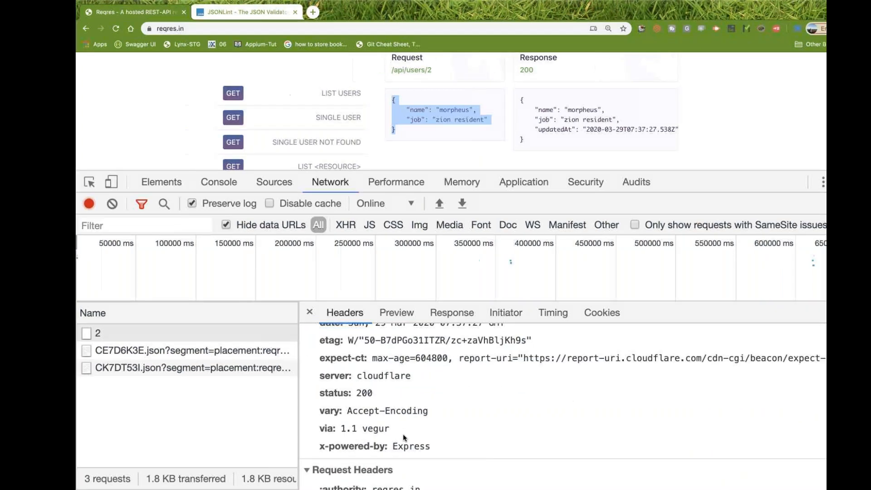
pyautogui.click(319, 174)
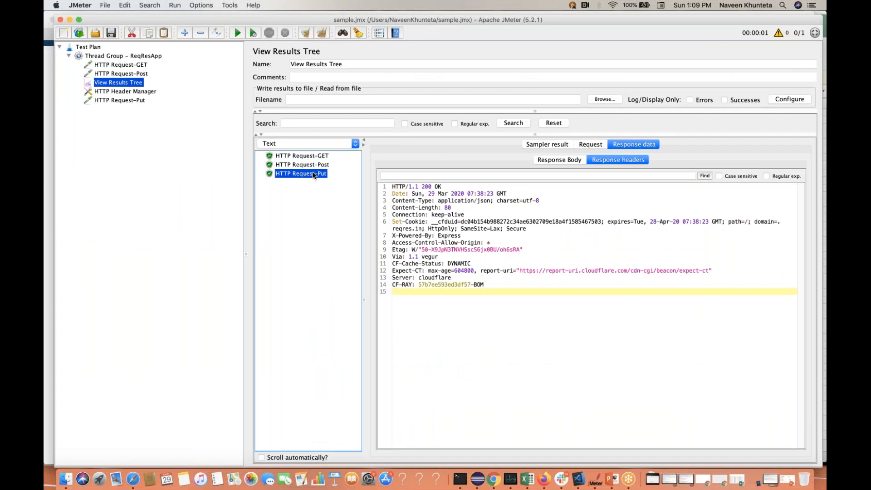
pyautogui.click(303, 156)
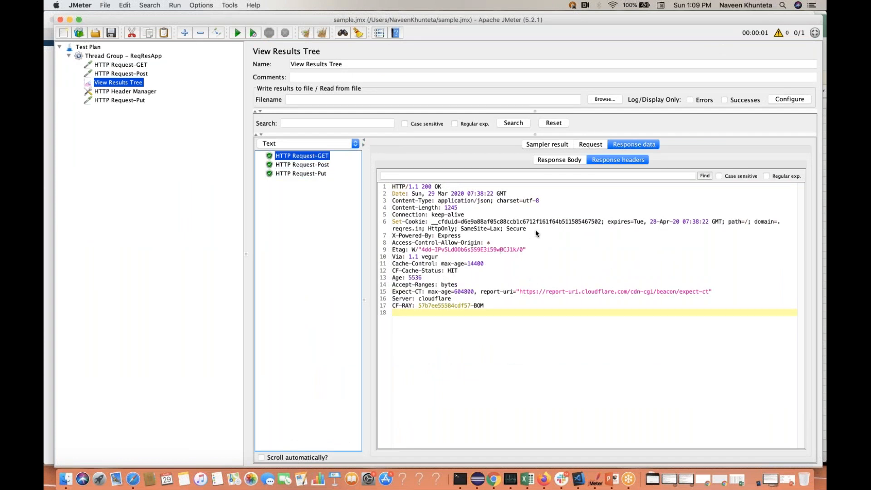
# - View the response body of the GET sample
pyautogui.click(561, 162)
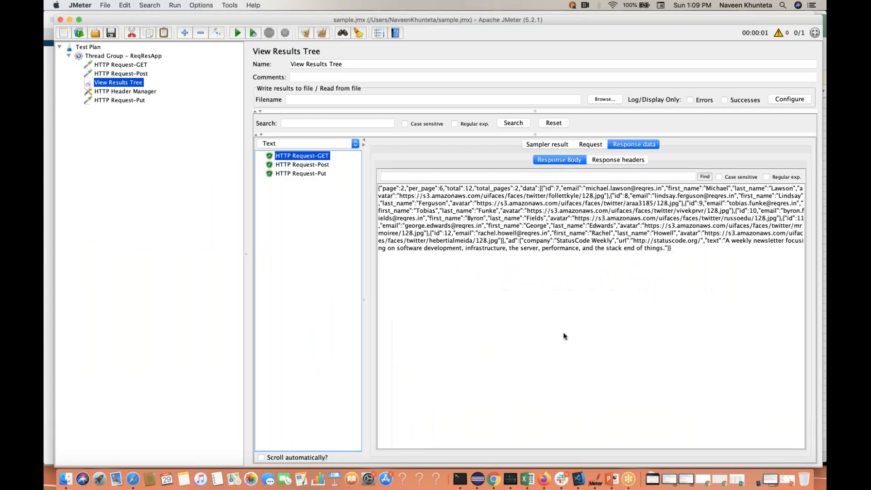
# - Add an HTTP Request sampler to the ReqResApp thread group and name it HTTP Request-Delete
pyautogui.click(126, 57)
pyautogui.rightClick(124, 59)
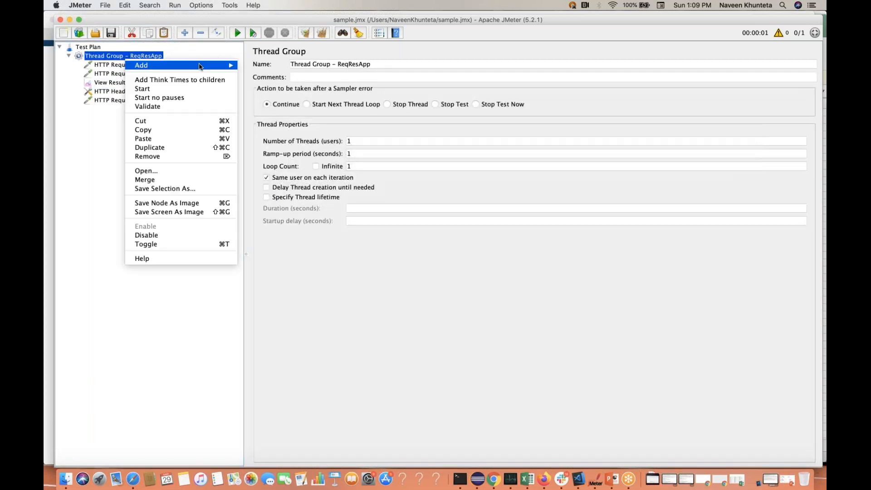
pyautogui.moveTo(202, 66)
pyautogui.moveTo(300, 69)
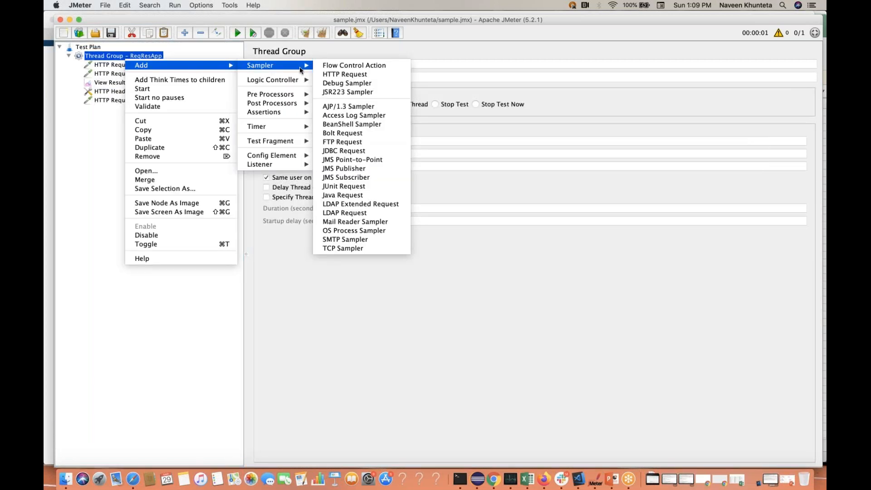
pyautogui.click(336, 75)
pyautogui.click(332, 64)
pyautogui.write('-Delete')
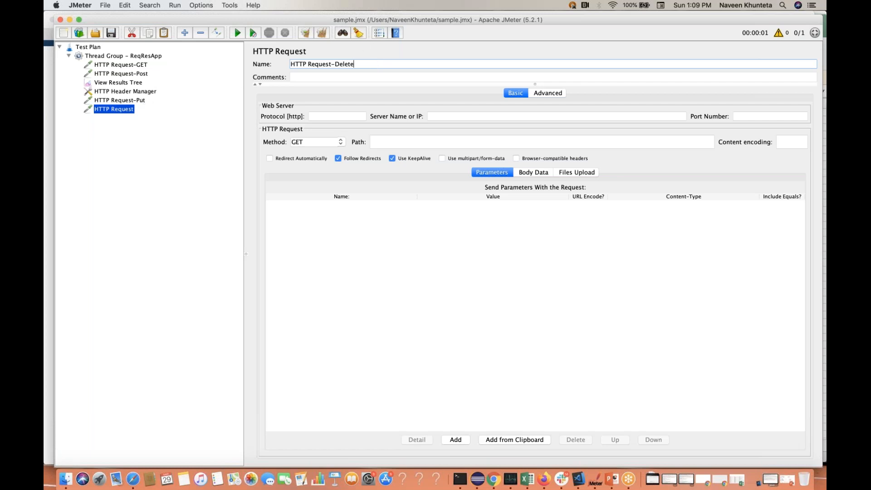
pyautogui.tripleClick(326, 64)
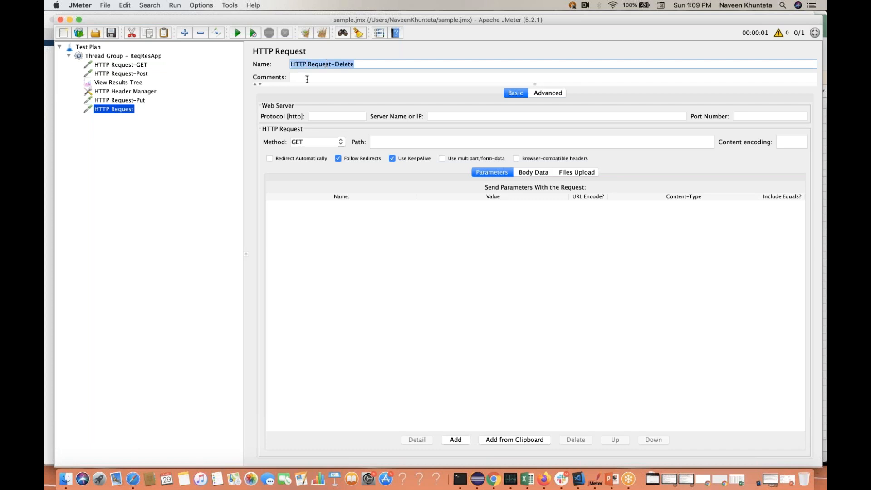
pyautogui.click(151, 197)
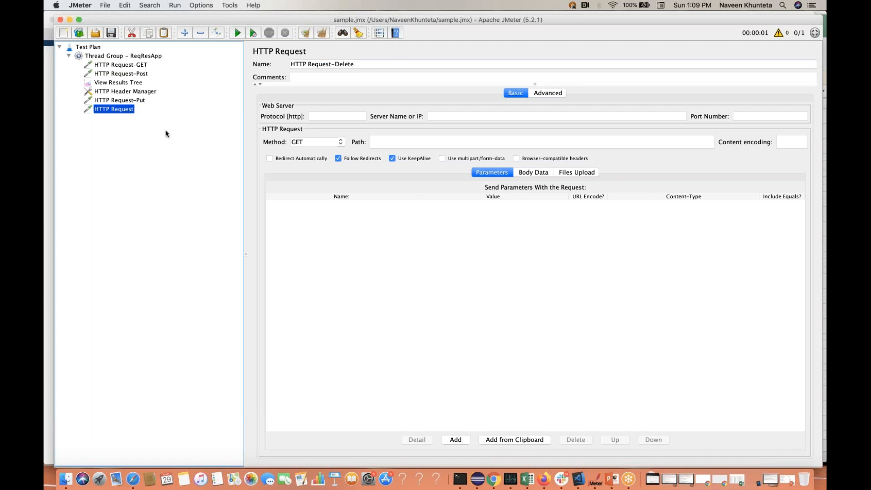
pyautogui.click(143, 93)
pyautogui.click(146, 112)
# - Set the Delete request's protocol to https and its server name to reqres.in, copying the host from the page address in Chrome
pyautogui.click(330, 117)
pyautogui.write('http')
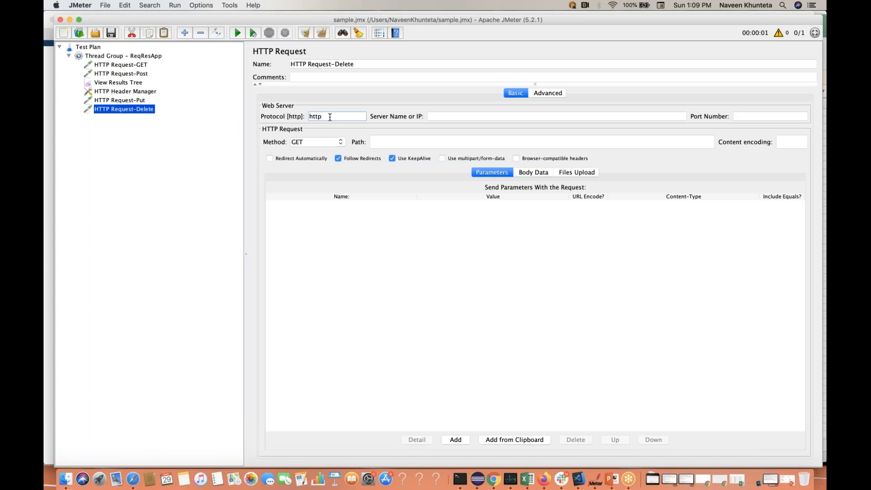
pyautogui.click(452, 115)
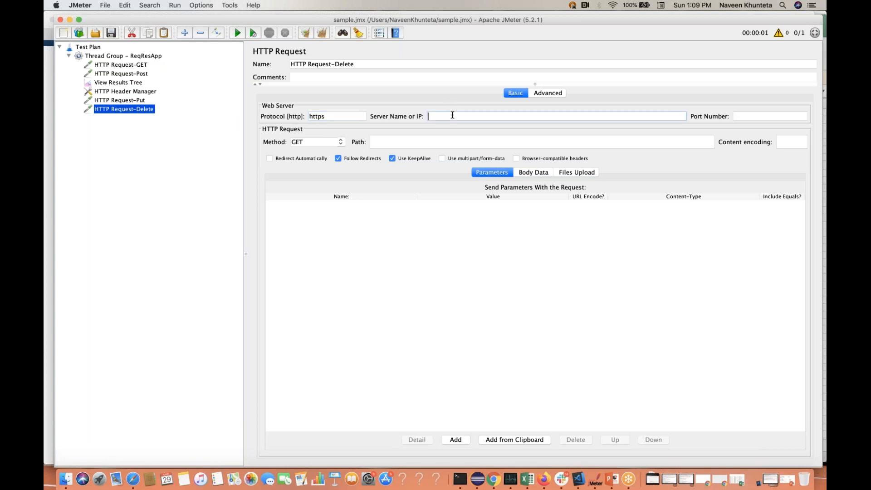
pyautogui.hotkey('ctrl', 'Right')
pyautogui.click(127, 28)
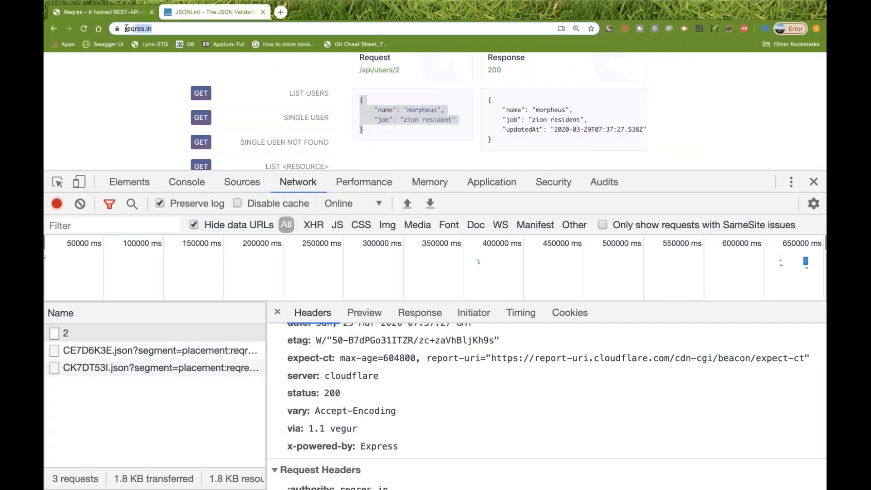
pyautogui.press('super+c')
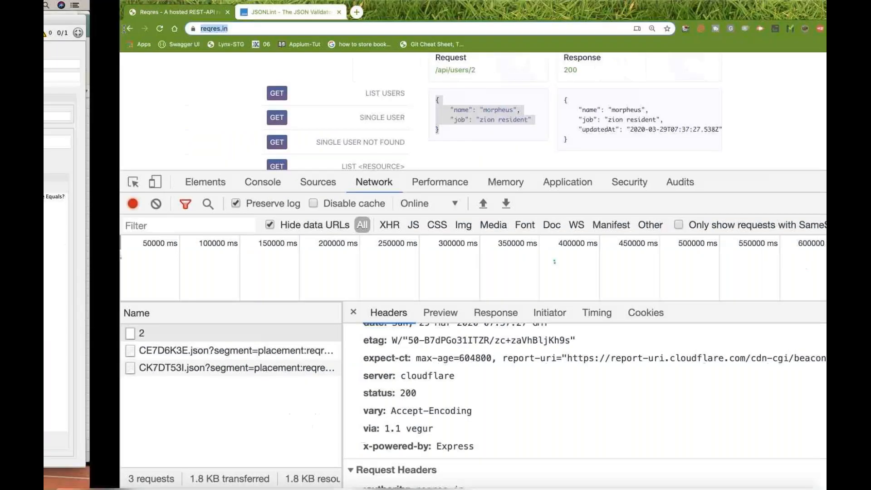
pyautogui.hotkey('ctrl', 'Left')
pyautogui.press('super+v')
pyautogui.click(452, 117)
pyautogui.press('BackSpace')
pyautogui.press('BackSpace')
pyautogui.press('BackSpace')
pyautogui.press('BackSpace')
pyautogui.press('BackSpace')
pyautogui.press('BackSpace')
pyautogui.press('BackSpace')
pyautogui.press('BackSpace')
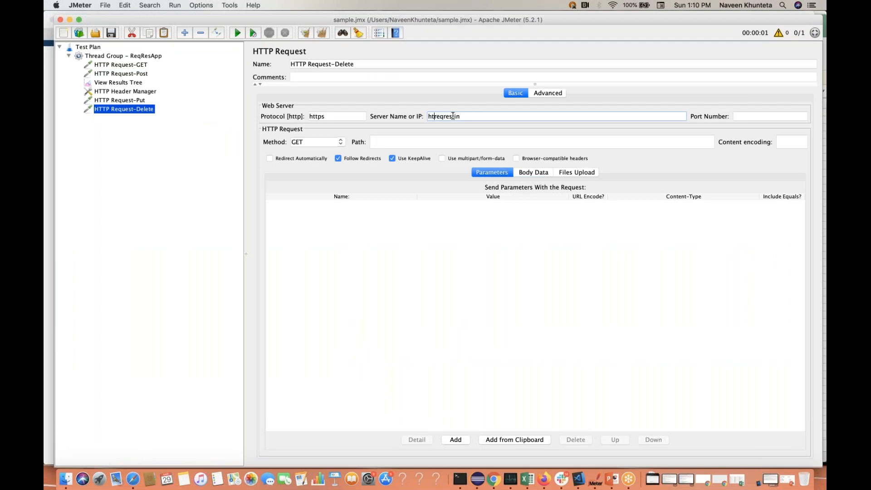
# - Set the Delete request's port number to 443 and its method to DELETE
pyautogui.click(742, 117)
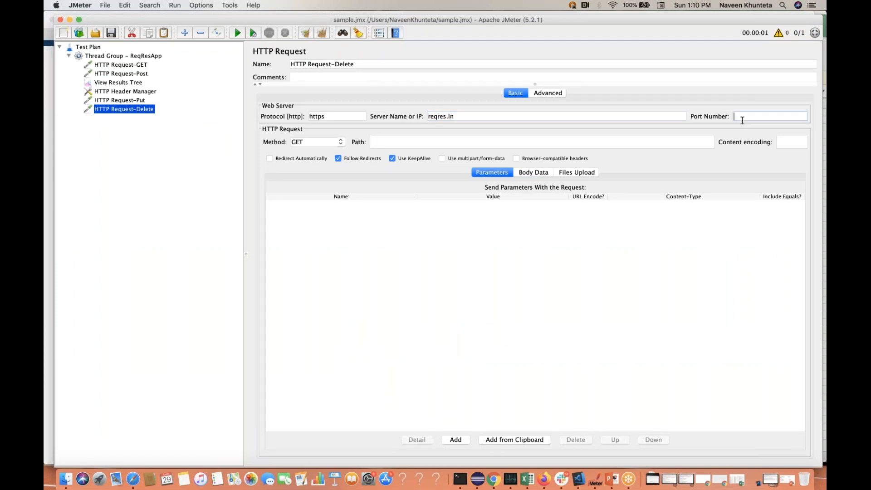
pyautogui.write('443')
pyautogui.click(341, 142)
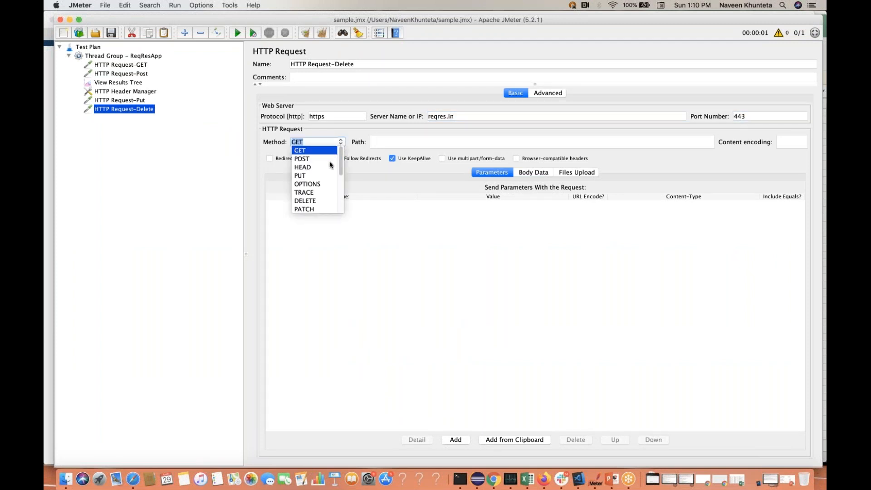
pyautogui.click(321, 201)
# - Switch to Chrome, clear the network log and try the sample DELETE call, opening its request link and returning to the Reqres page
pyautogui.click(398, 138)
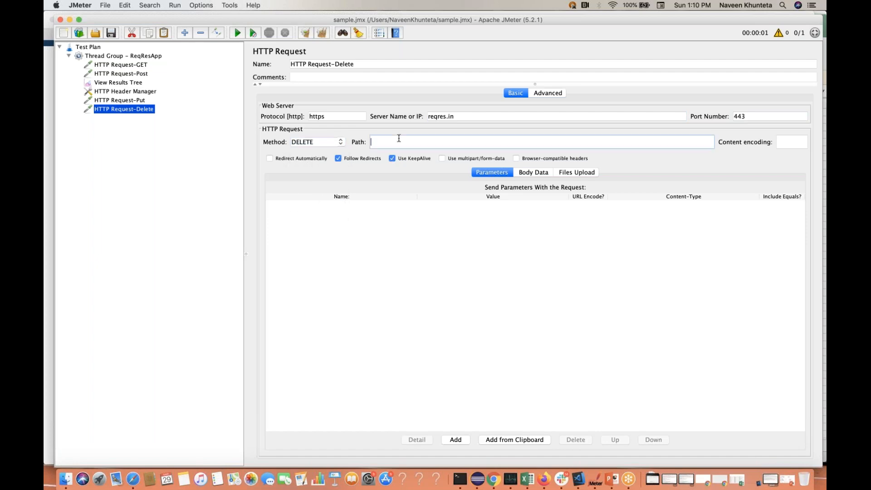
pyautogui.hotkey('ctrl', 'Right')
pyautogui.scroll(-3, 158, 149)
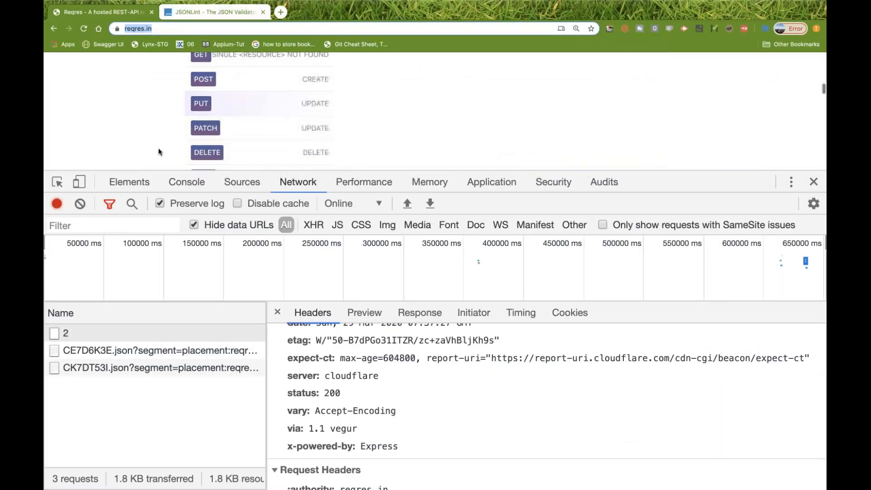
pyautogui.click(80, 203)
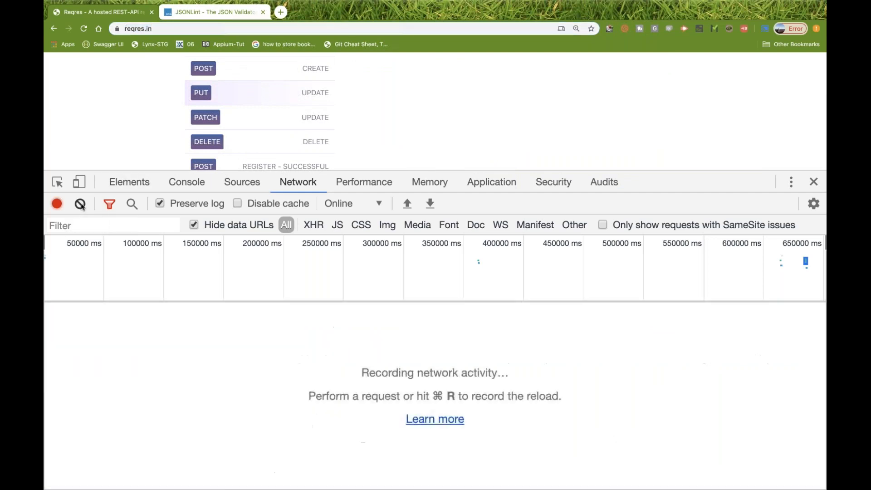
pyautogui.doubleClick(297, 141)
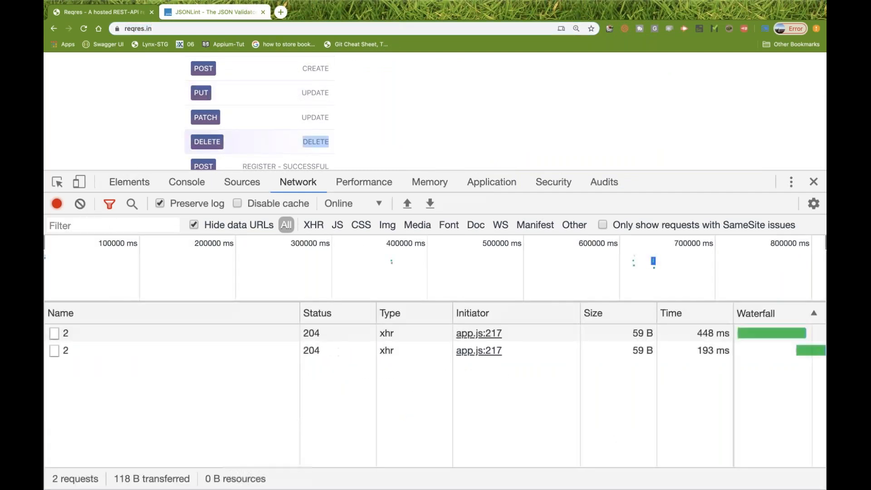
pyautogui.scroll(5, 379, 142)
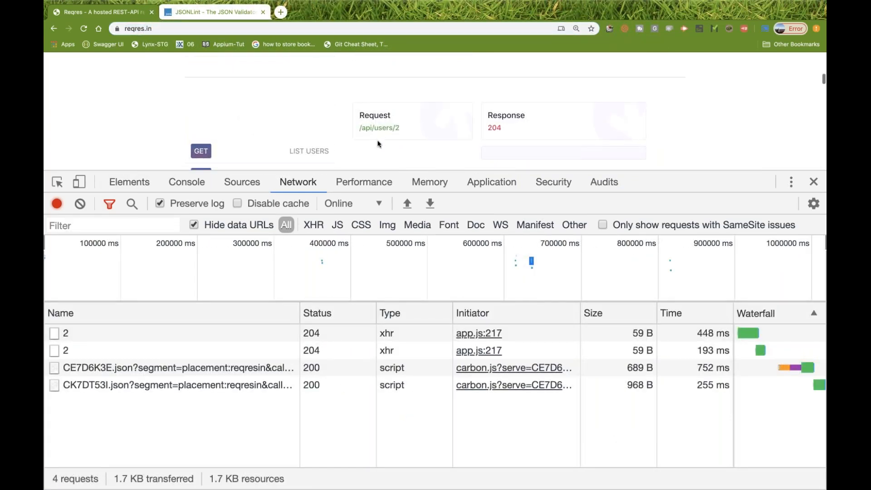
pyautogui.click(402, 129)
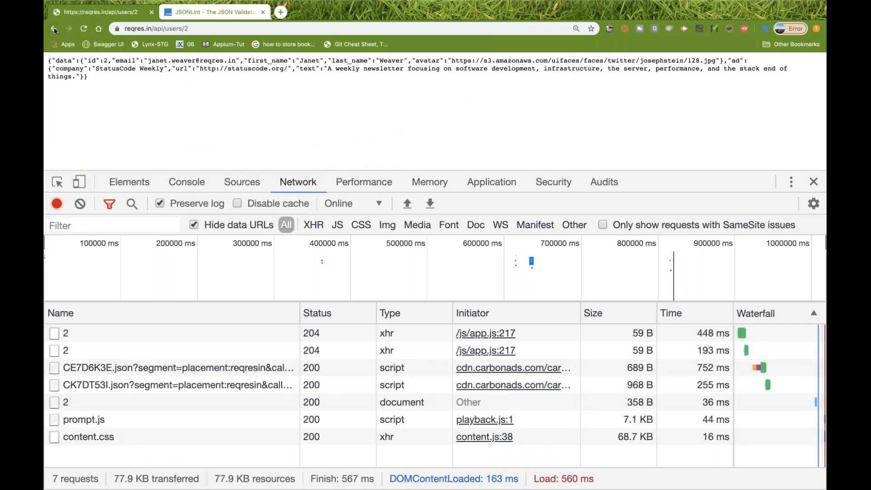
pyautogui.click(54, 29)
# - Clear the network log and run the sample DELETE call on the Reqres page to bring up its request path
pyautogui.scroll(-3, 353, 127)
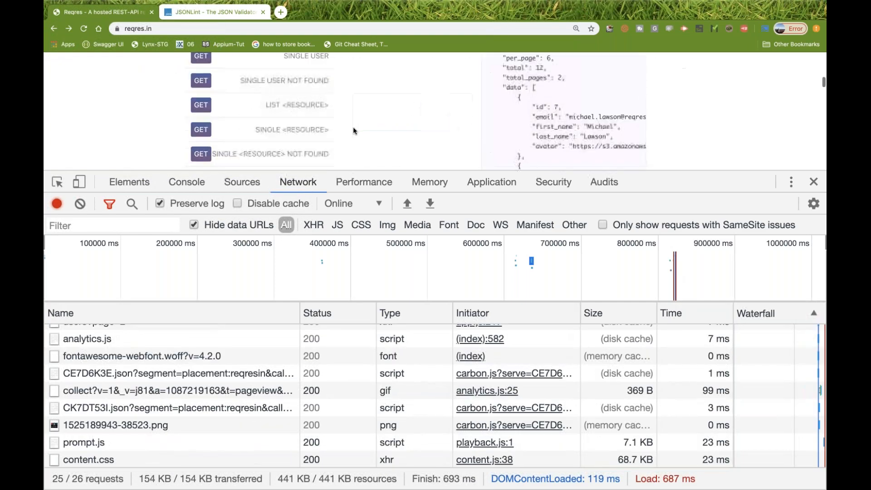
pyautogui.scroll(-1, 353, 127)
pyautogui.click(80, 204)
pyautogui.scroll(-1, 225, 125)
pyautogui.scroll(-3, 225, 124)
pyautogui.click(210, 133)
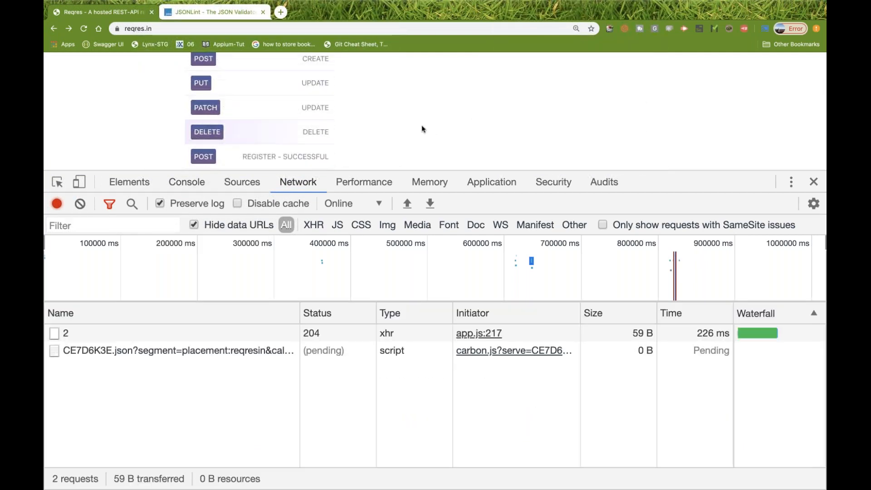
pyautogui.scroll(6, 421, 129)
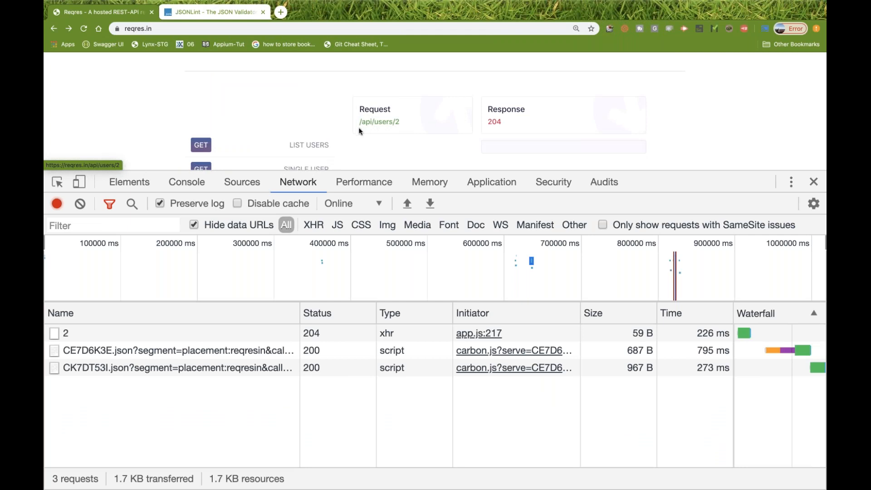
# - Copy the DELETE call's request path into the Delete request in JMeter and set the path to api/users/2 without the leading slash
pyautogui.moveTo(359, 122); pyautogui.dragTo(400, 123)
pyautogui.press('super+c')
pyautogui.press('super+Tab')
pyautogui.click(404, 142)
pyautogui.press('super+v')
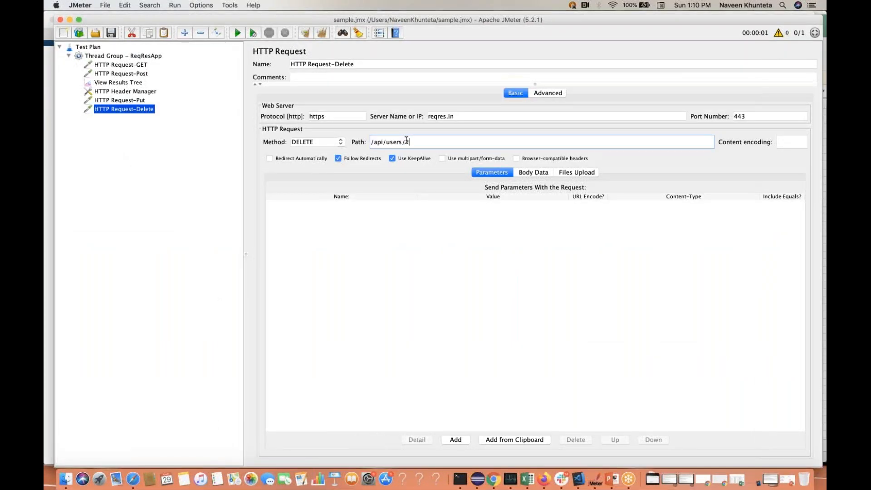
pyautogui.click(373, 142)
pyautogui.press('BackSpace')
# - Switch to Chrome and examine the headers, status code and response of DELETE network call 2, enlarging the page area
pyautogui.press('super+Tab')
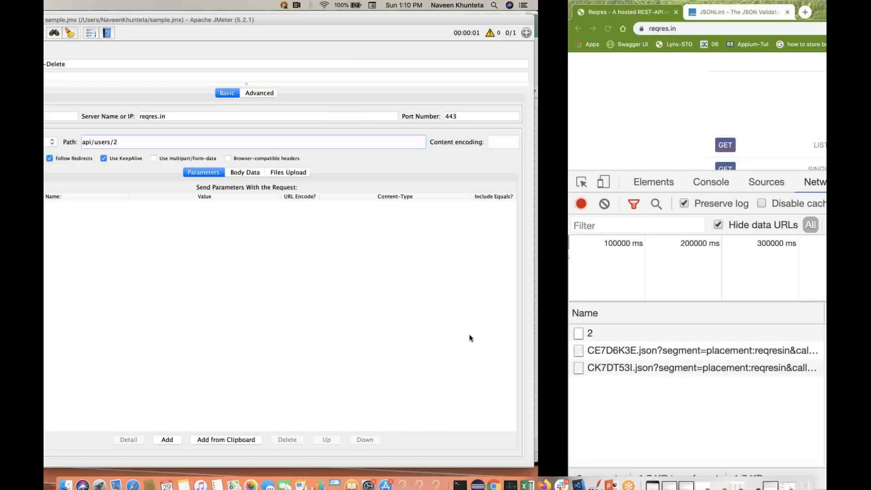
pyautogui.click(238, 333)
pyautogui.scroll(-10, 440, 372)
pyautogui.scroll(-3, 439, 372)
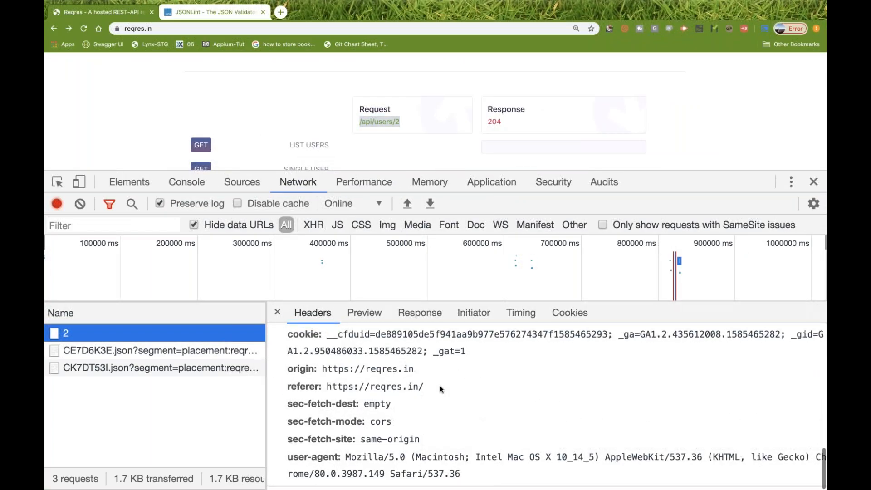
pyautogui.scroll(10, 439, 385)
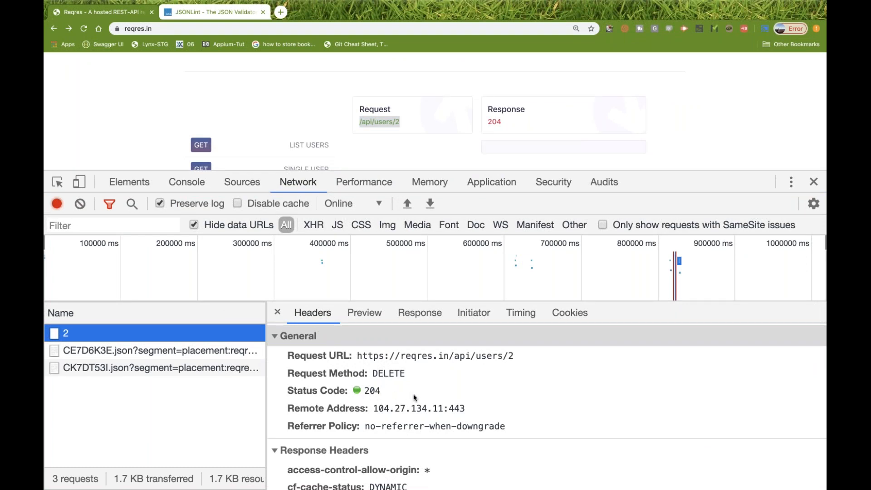
pyautogui.scroll(-1, 414, 398)
pyautogui.click(419, 313)
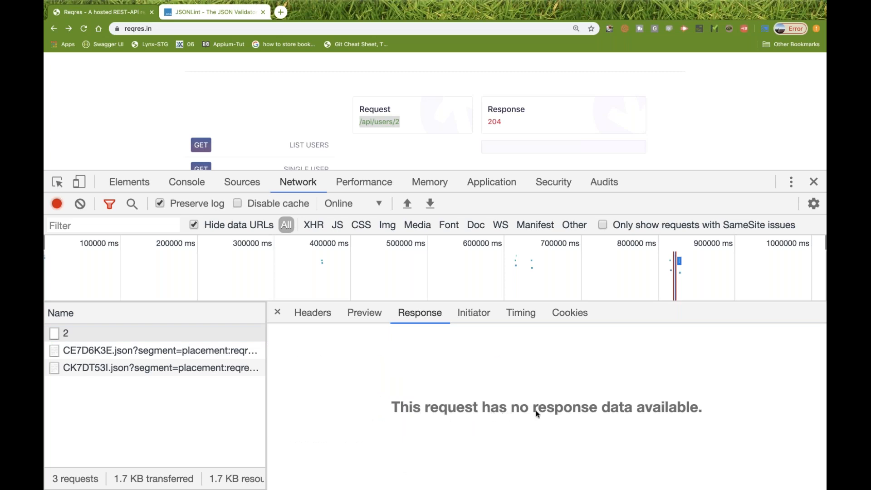
pyautogui.click(491, 145)
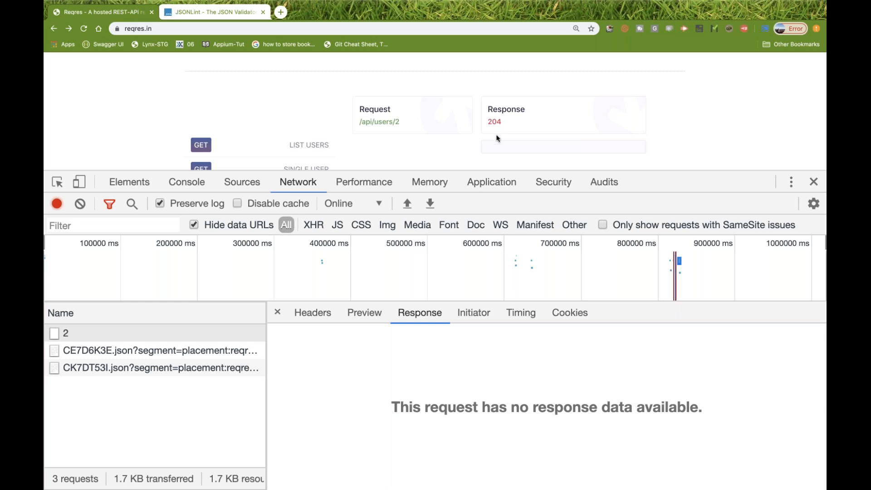
pyautogui.moveTo(435, 171); pyautogui.dragTo(431, 313)
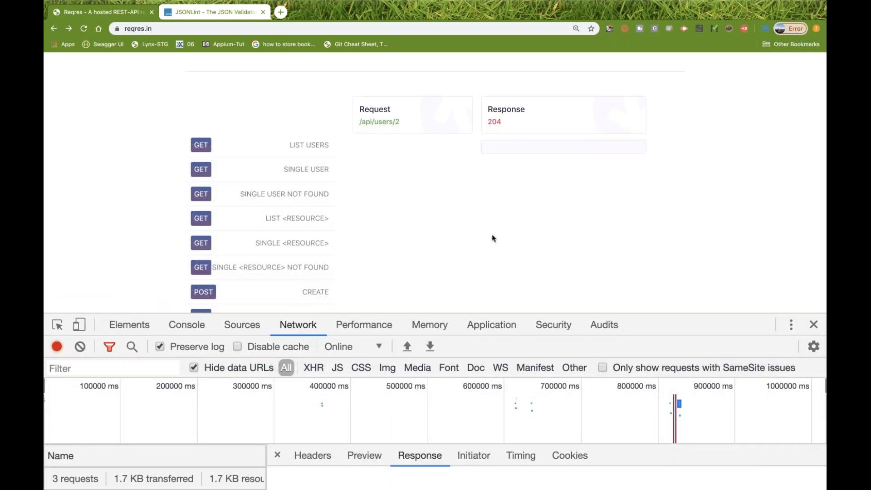
# - Return to JMeter, clear the old results in View Results Tree and run the test plan
pyautogui.hotkey('ctrl', 'Left')
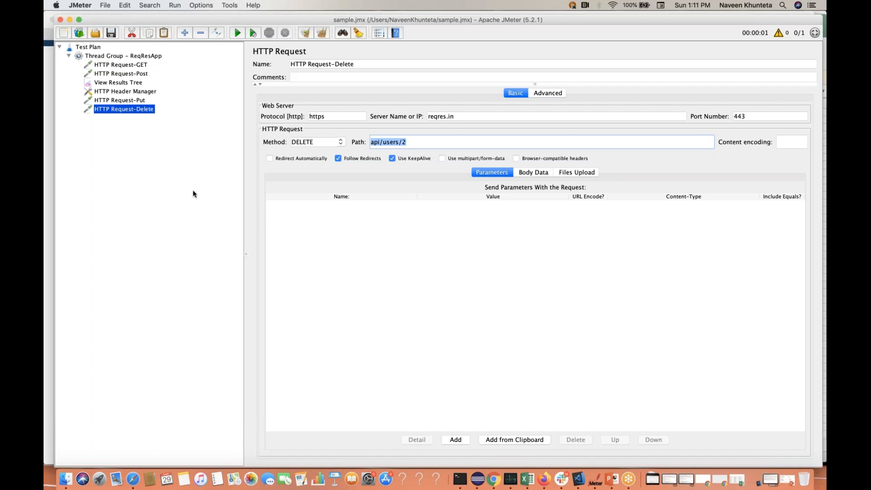
pyautogui.click(138, 83)
pyautogui.press('super+e')
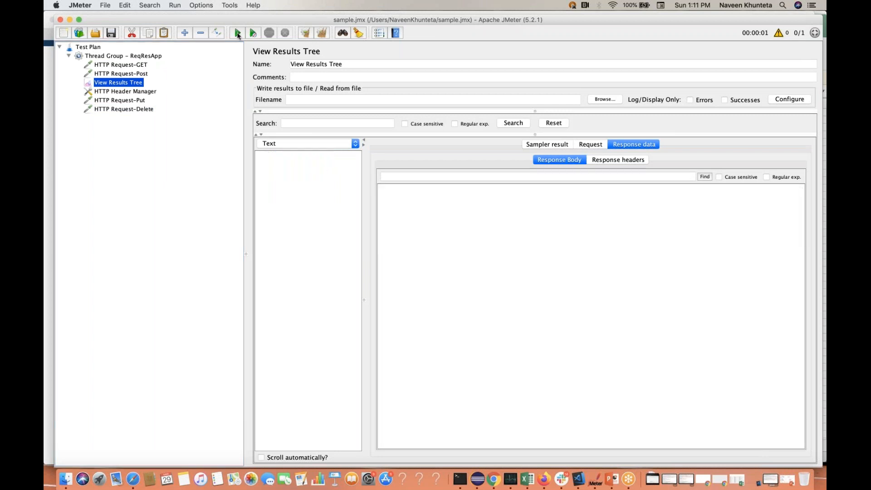
pyautogui.click(238, 34)
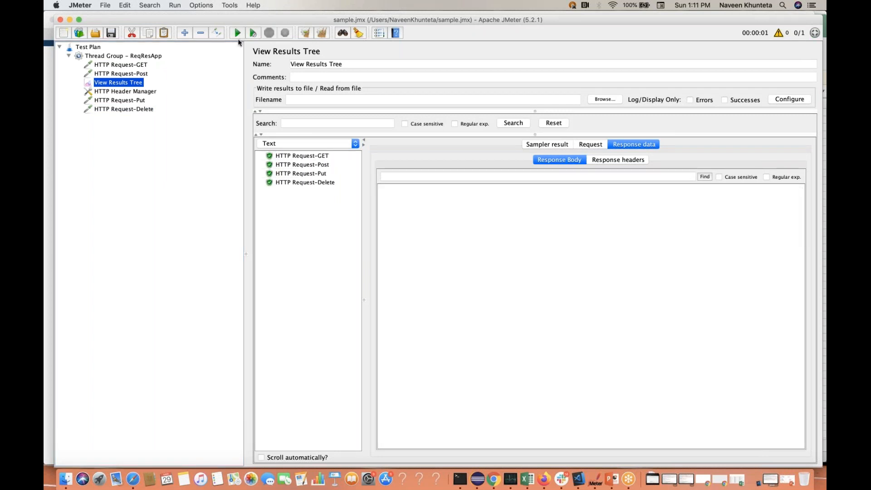
# - Examine the Delete sample's response body and the status code in its response headers
pyautogui.click(326, 183)
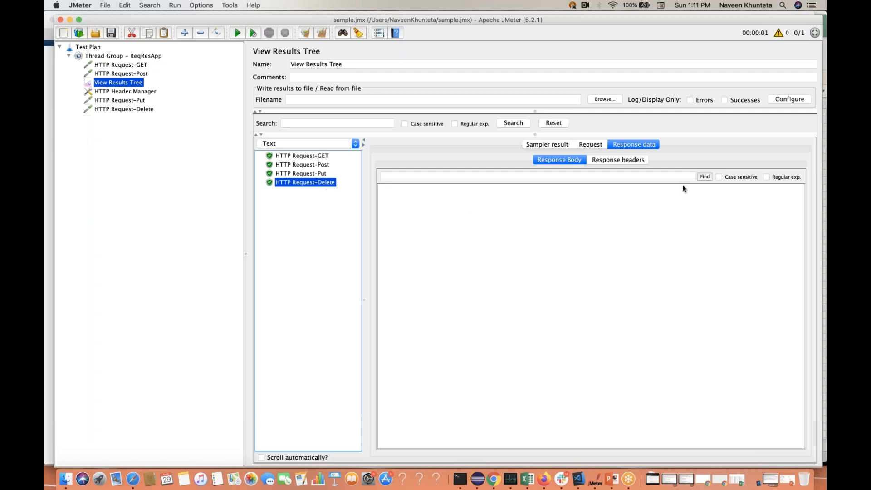
pyautogui.click(571, 208)
pyautogui.click(611, 161)
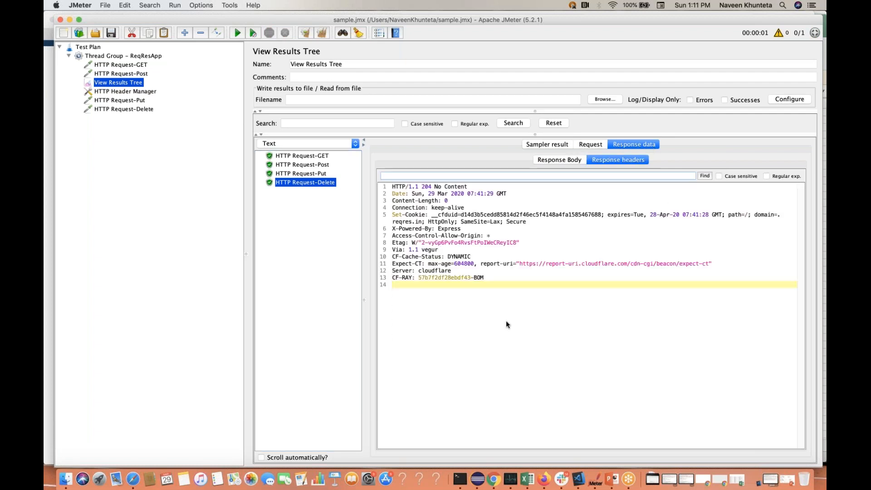
pyautogui.doubleClick(426, 187)
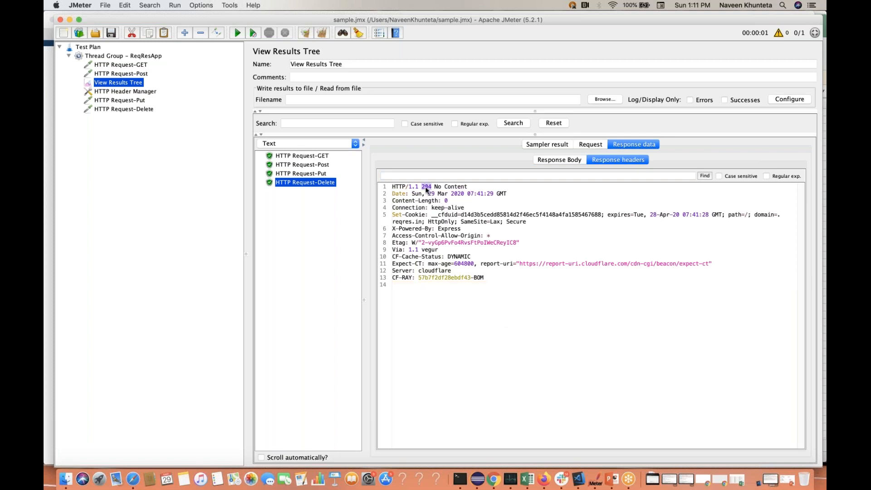
# - Examine the Delete sample's response code and message in the sampler result, and its request headers
pyautogui.click(549, 145)
pyautogui.doubleClick(429, 253)
pyautogui.moveTo(445, 261); pyautogui.dragTo(468, 258)
pyautogui.click(556, 232)
pyautogui.click(588, 145)
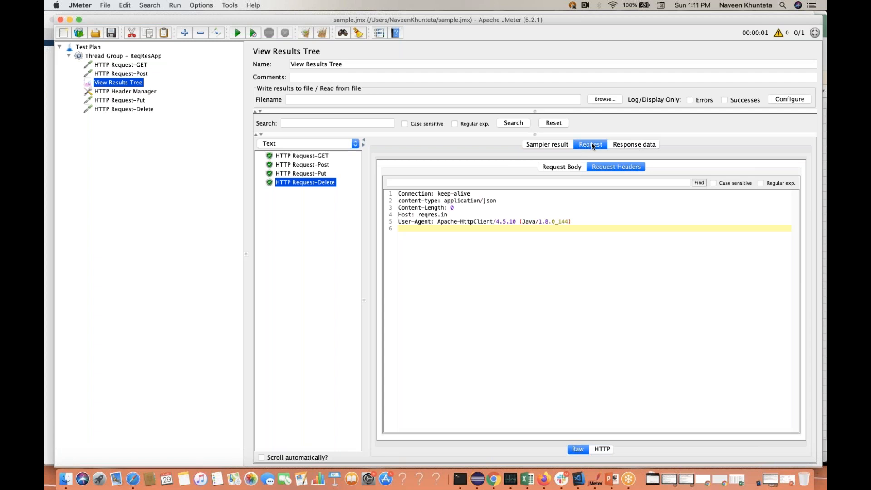
pyautogui.click(550, 145)
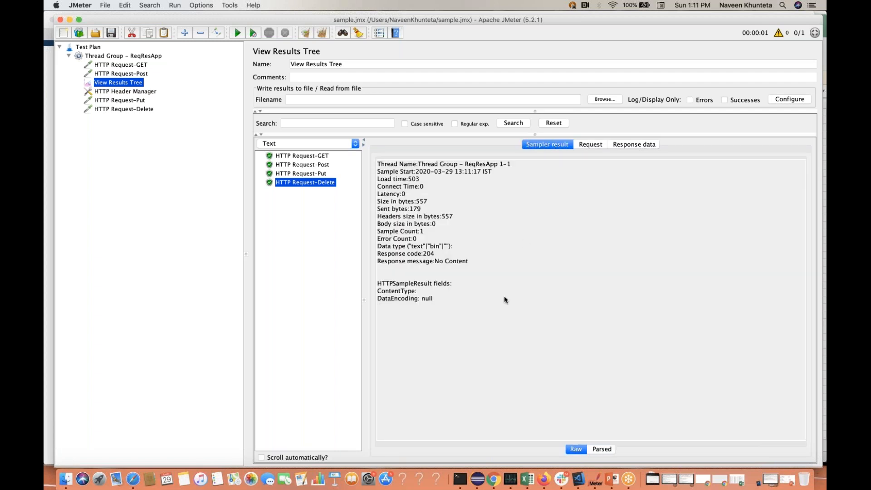
# - Switch to Chrome, close the developer tools and look through the list of sample API calls on reqres.in
pyautogui.hotkey('ctrl', 'Right')
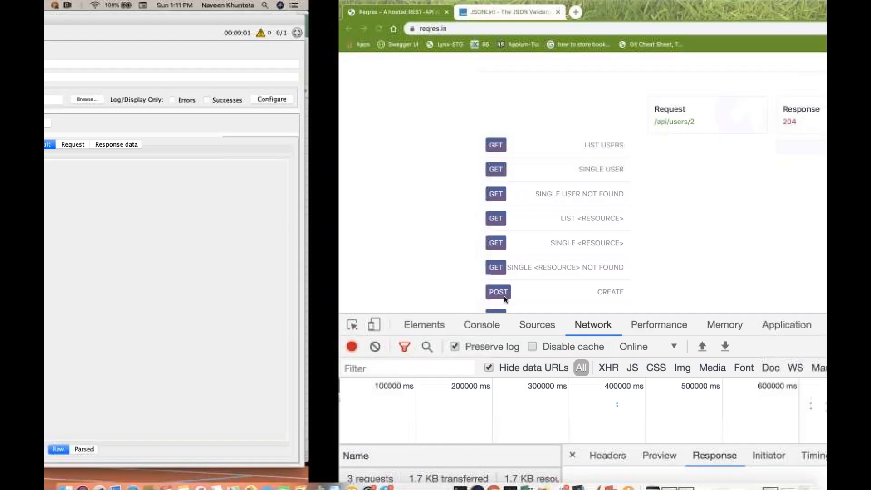
pyautogui.click(817, 324)
pyautogui.scroll(-9, 599, 241)
pyautogui.scroll(20, 599, 241)
pyautogui.scroll(-15, 599, 242)
pyautogui.scroll(2, 599, 241)
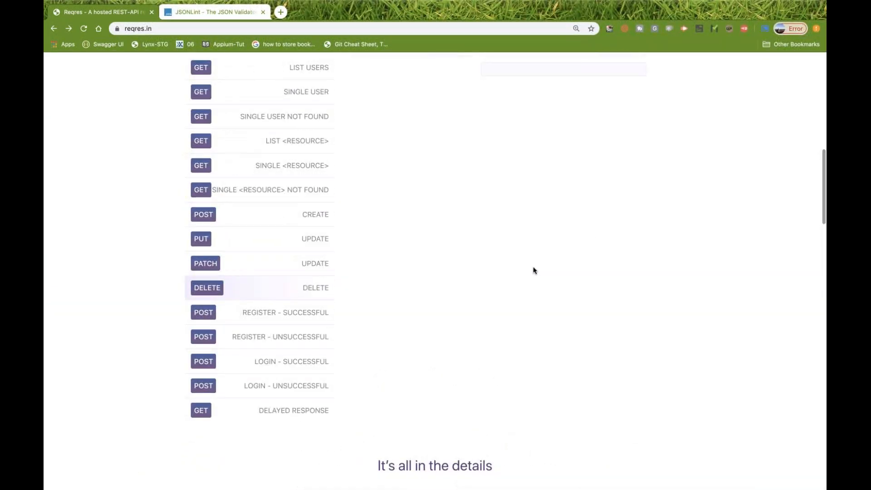
pyautogui.scroll(3, 533, 266)
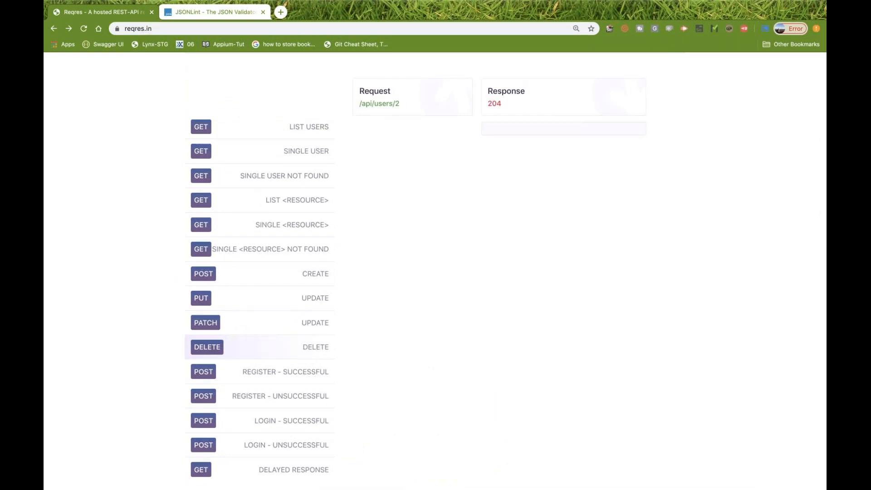
pyautogui.scroll(-1, 403, 305)
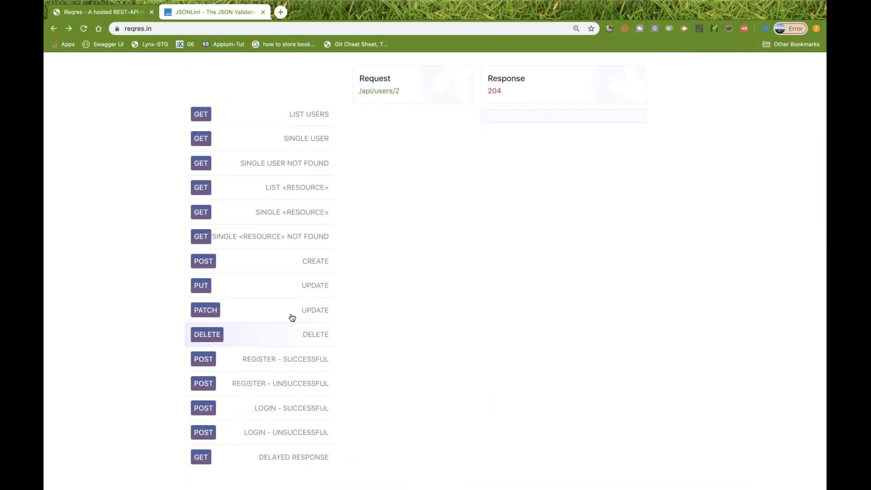
pyautogui.scroll(-1, 292, 317)
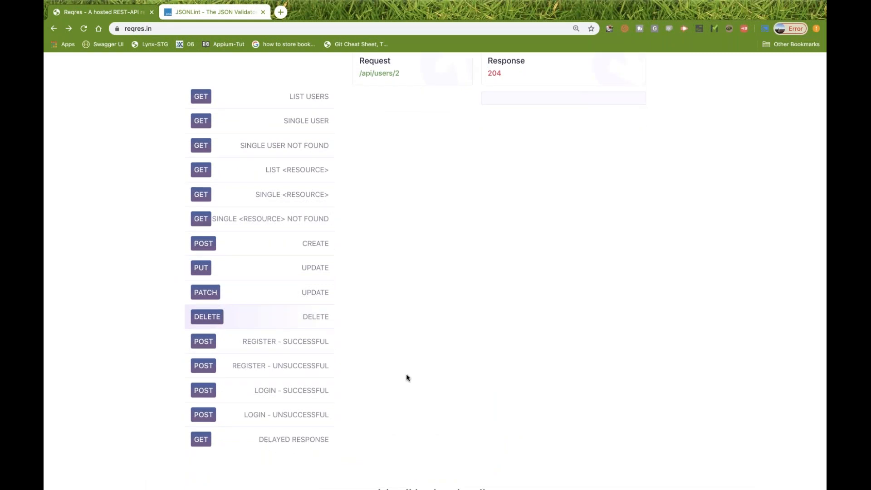
pyautogui.scroll(2, 406, 378)
pyautogui.scroll(-3, 407, 378)
# - Show the unsuccessful login call on reqres.in and examine its response code and error body
pyautogui.click(287, 388)
pyautogui.scroll(3, 448, 279)
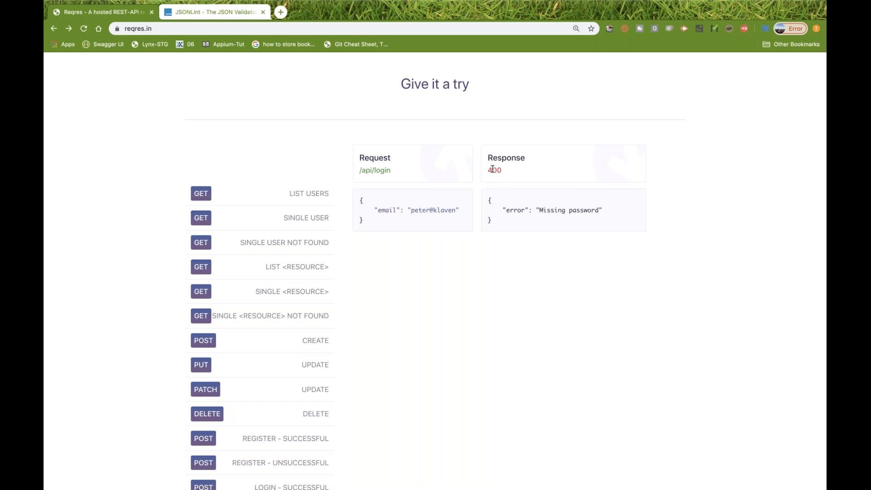
pyautogui.moveTo(488, 200); pyautogui.dragTo(491, 221)
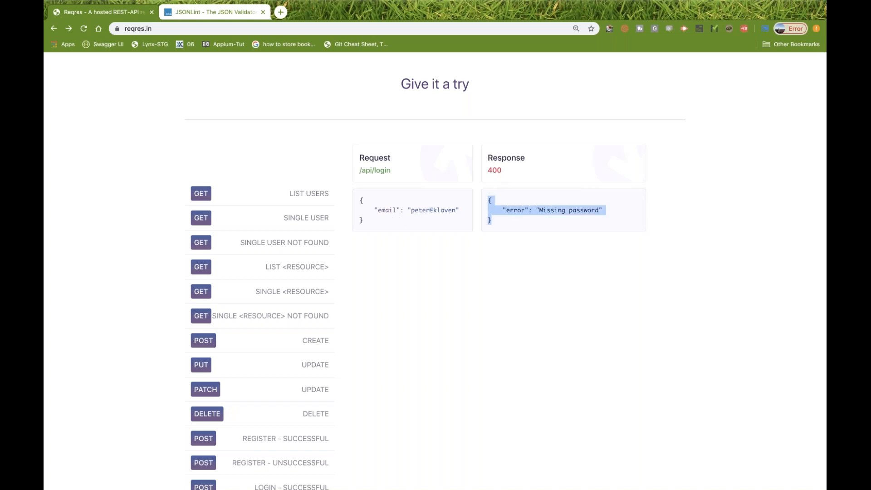
pyautogui.click(520, 250)
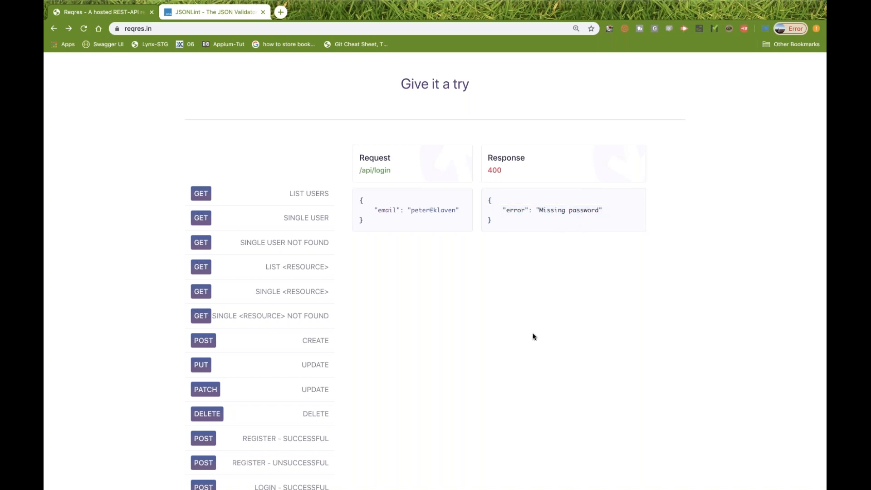
# - Return to JMeter and look through the samplers and config elements available for the ReqResApp thread group
pyautogui.hotkey('ctrl', 'Left')
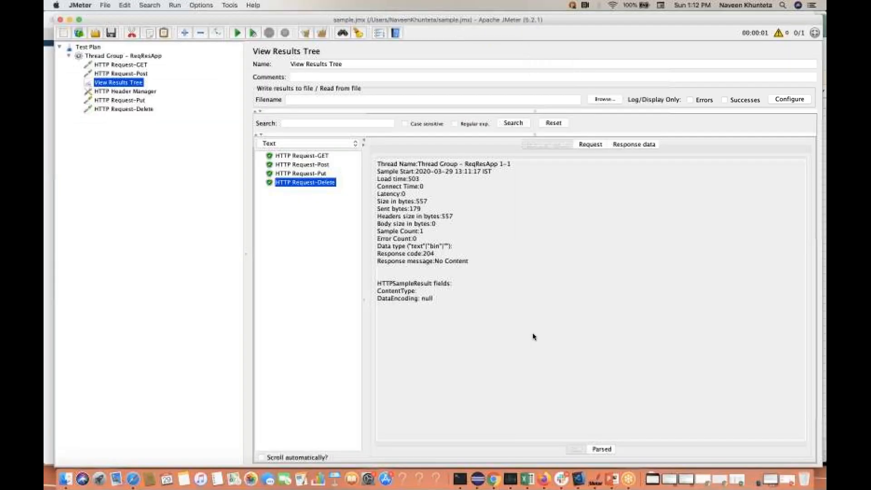
pyautogui.click(145, 55)
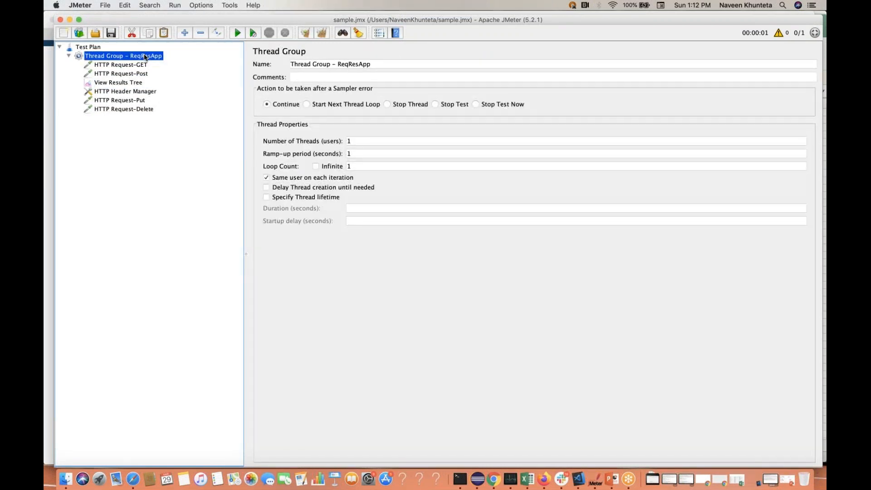
pyautogui.rightClick(145, 56)
pyautogui.moveTo(204, 61)
pyautogui.moveTo(286, 63)
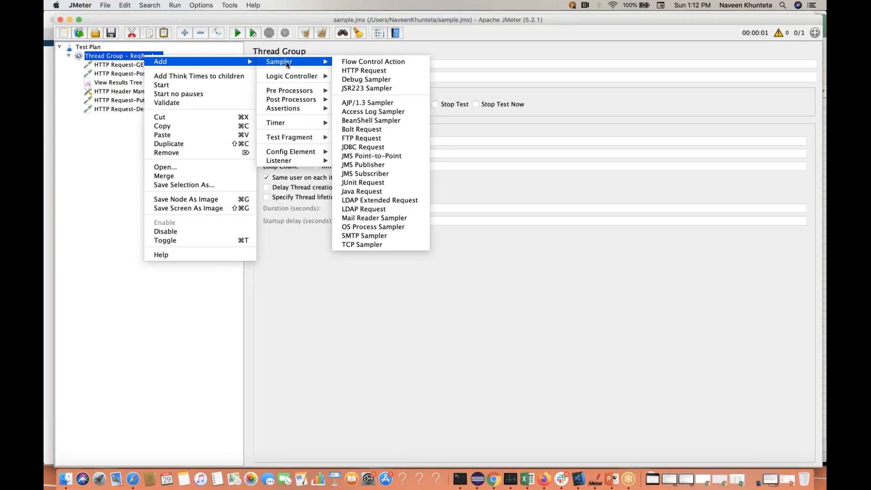
pyautogui.moveTo(306, 153)
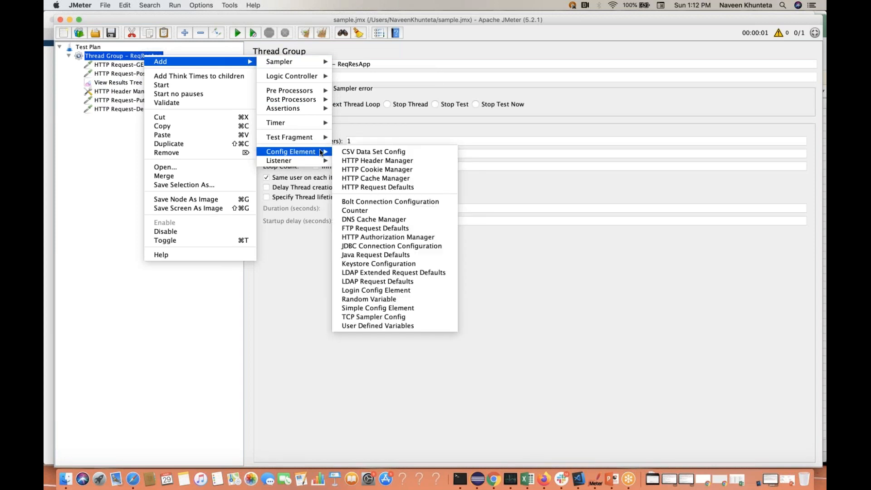
pyautogui.click(280, 316)
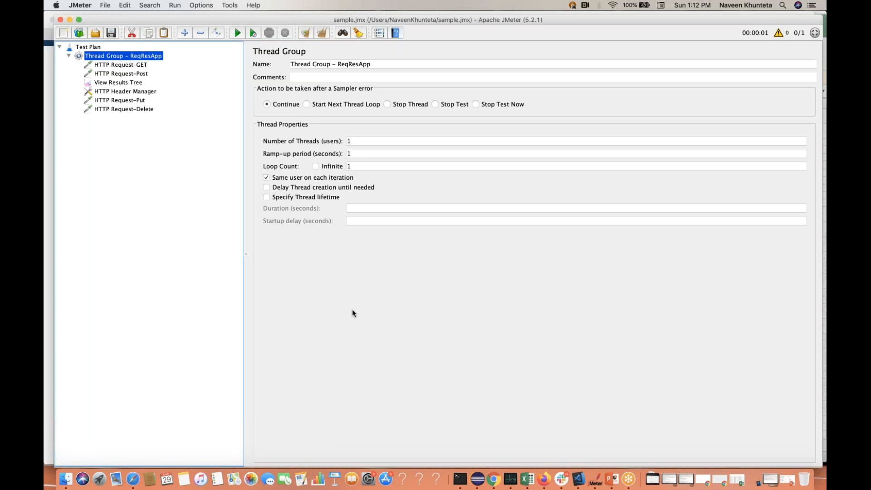
# - Clear the previous run's samples from View Results Tree
pyautogui.click(137, 83)
pyautogui.click(322, 36)
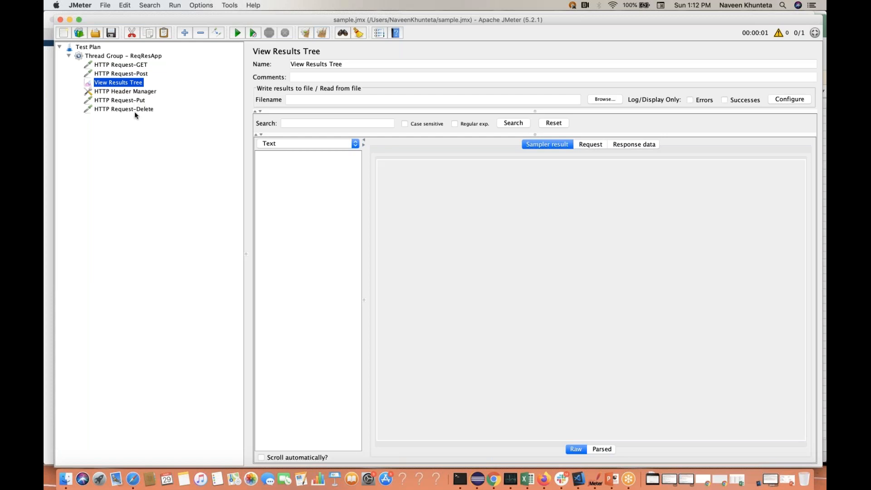
pyautogui.click(135, 110)
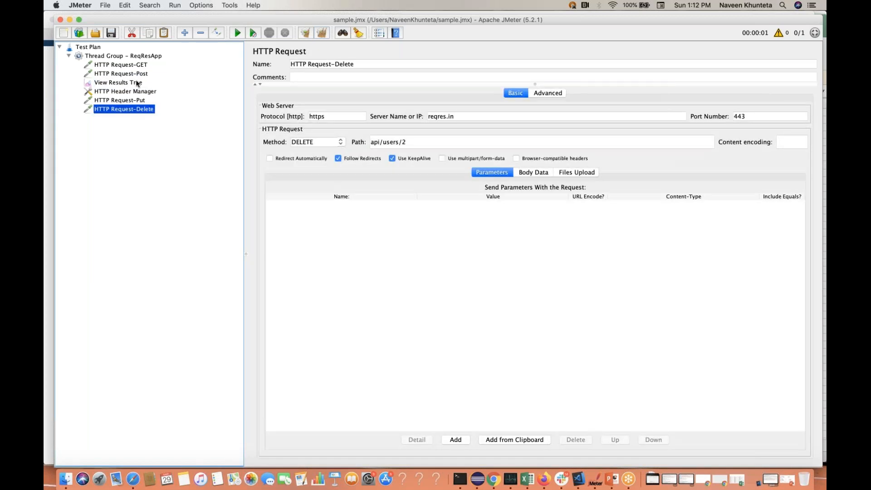
# - Set the ReqResApp thread group to 20 threads with a ramp-up period of 5 seconds
pyautogui.click(127, 55)
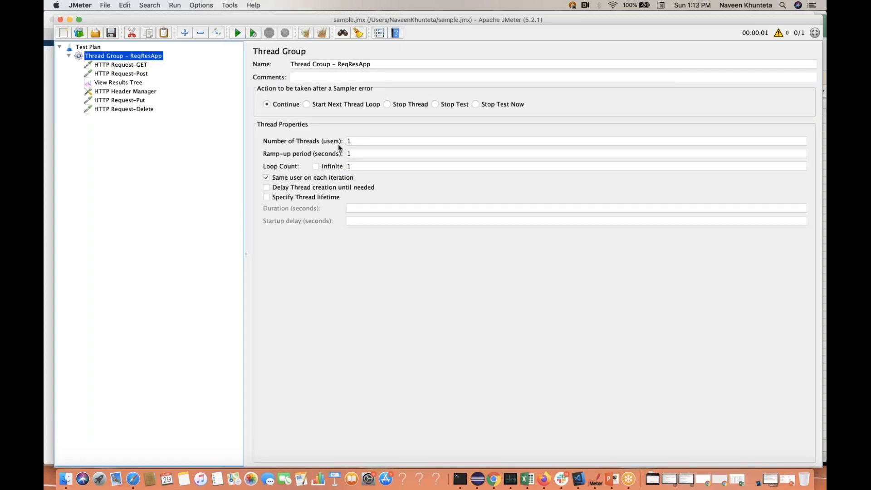
pyautogui.doubleClick(366, 140)
pyautogui.write('20')
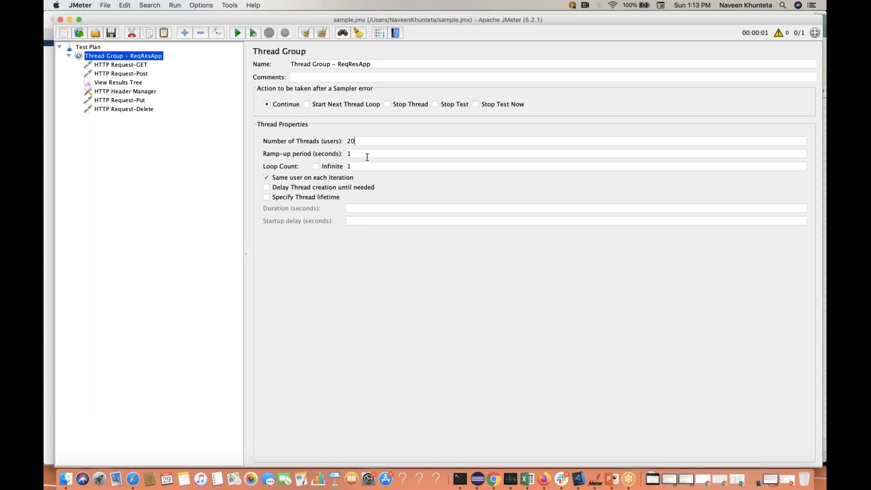
pyautogui.click(365, 155)
pyautogui.press('BackSpace')
pyautogui.write('5')
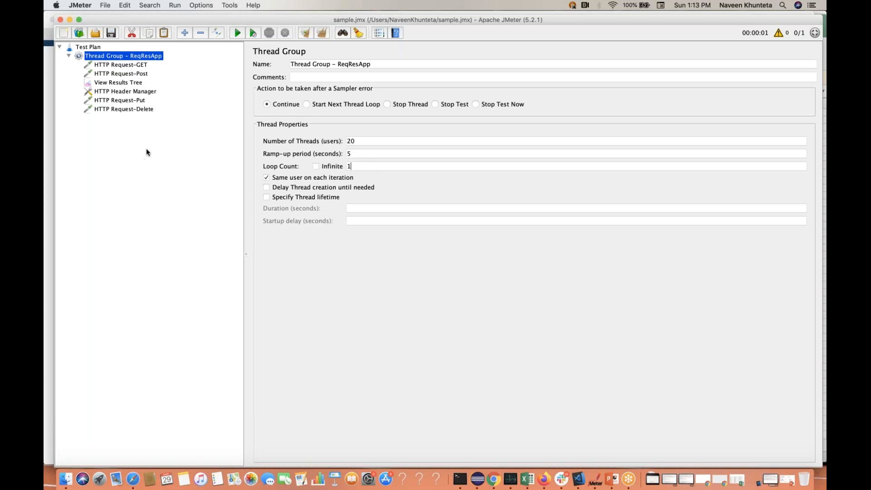
# - Add an Aggregate Report listener to the ReqResApp thread group
pyautogui.click(135, 85)
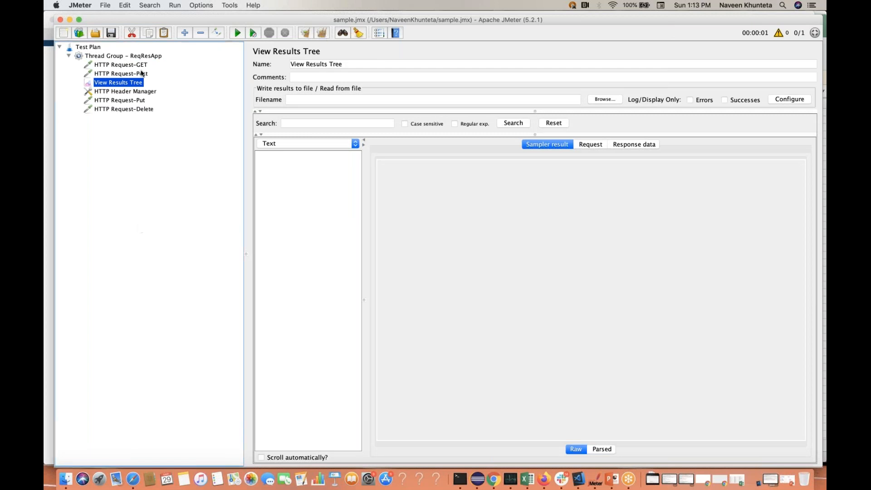
pyautogui.click(127, 57)
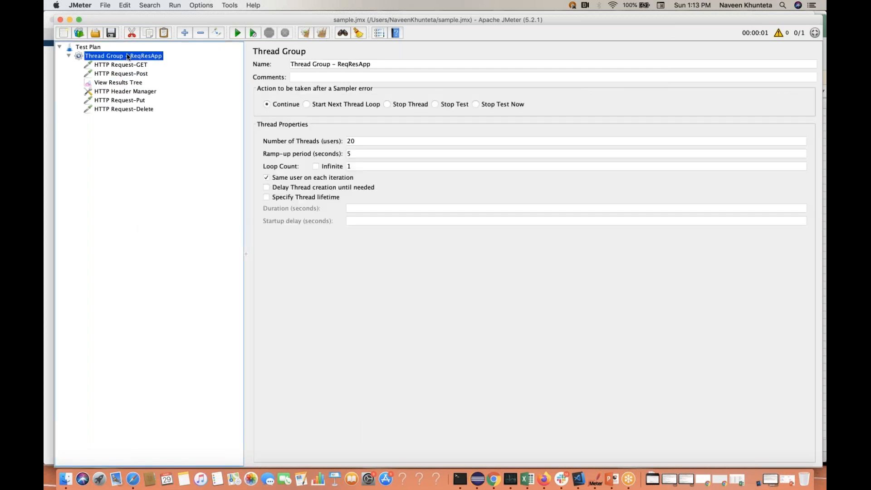
pyautogui.rightClick(127, 56)
pyautogui.moveTo(150, 61)
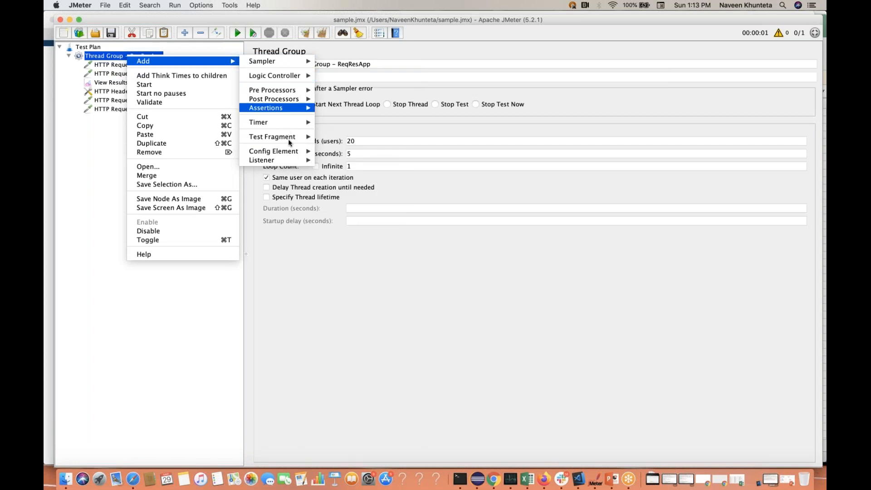
pyautogui.moveTo(290, 160)
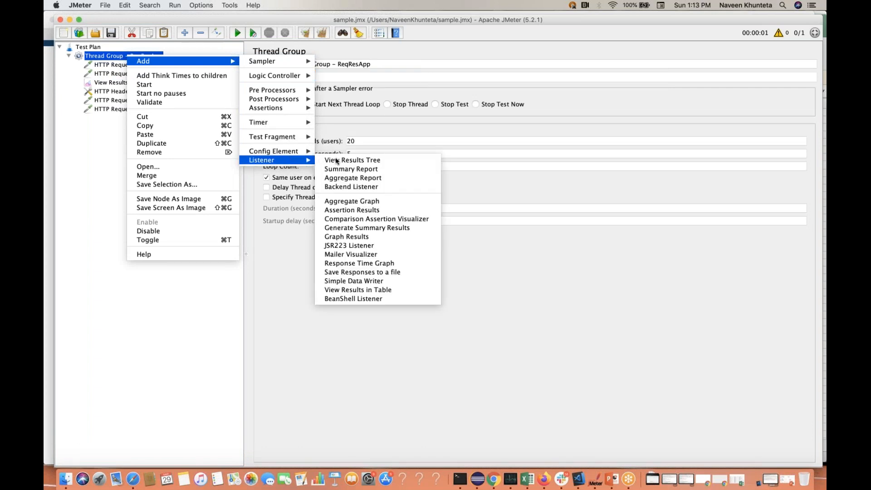
pyautogui.click(348, 179)
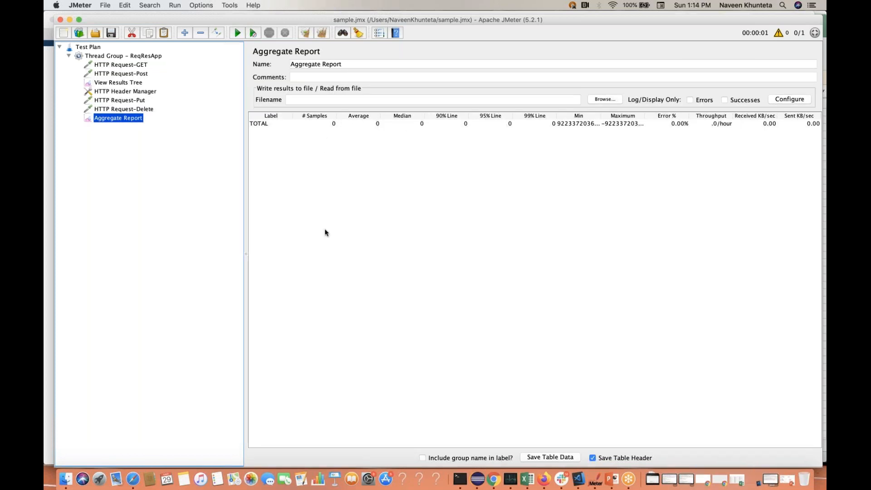
# - Run the test plan with View Results Tree open
pyautogui.click(100, 48)
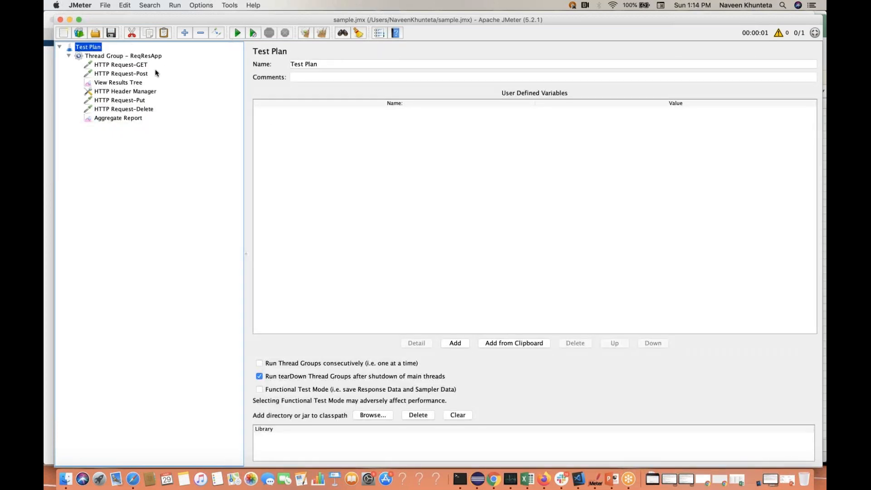
pyautogui.click(138, 83)
pyautogui.click(238, 33)
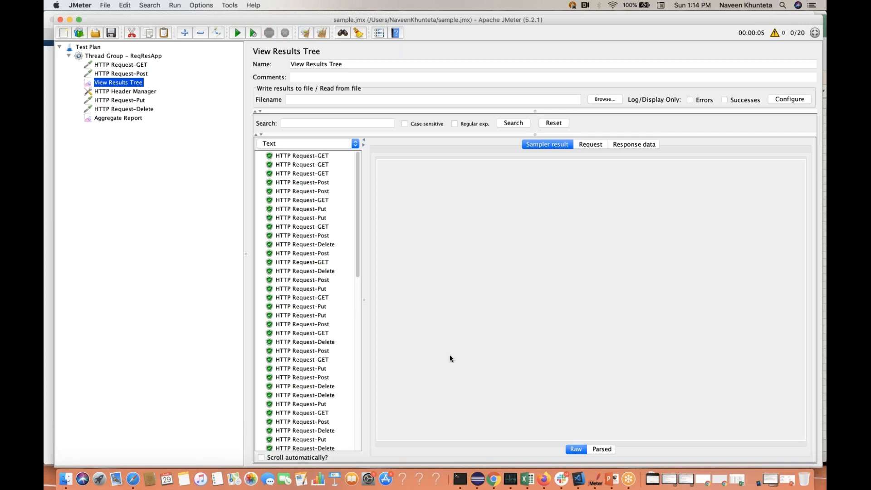
# - Look through the list of samples in View Results Tree and examine the sampler results of several requests
pyautogui.scroll(-10, 318, 349)
pyautogui.scroll(10, 318, 348)
pyautogui.click(280, 173)
pyautogui.click(285, 218)
pyautogui.click(290, 279)
pyautogui.scroll(-5, 293, 281)
pyautogui.scroll(-5, 292, 281)
pyautogui.click(297, 340)
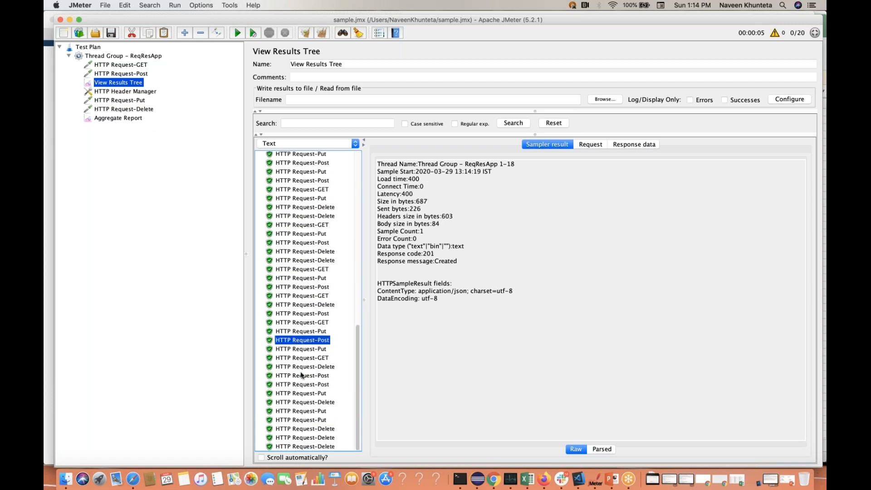
pyautogui.click(301, 375)
pyautogui.click(590, 144)
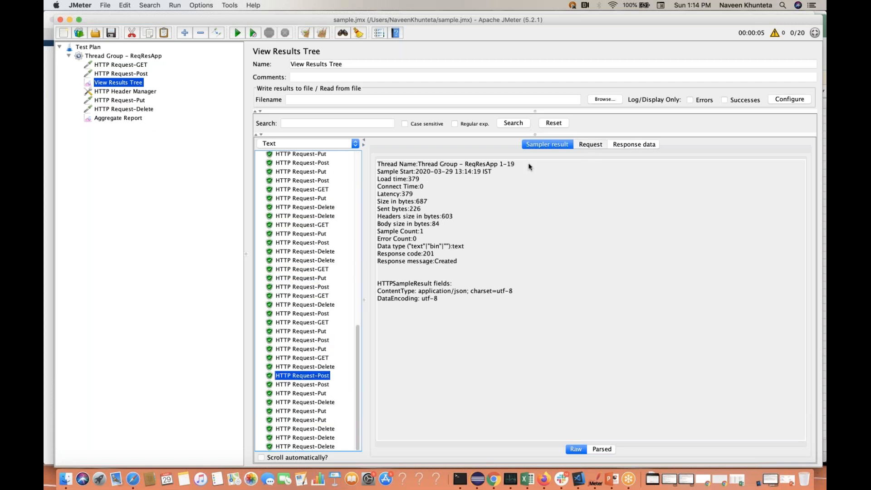
# - Widen the Label column of the Aggregate Report and examine its figures alongside the thread group settings
pyautogui.click(129, 119)
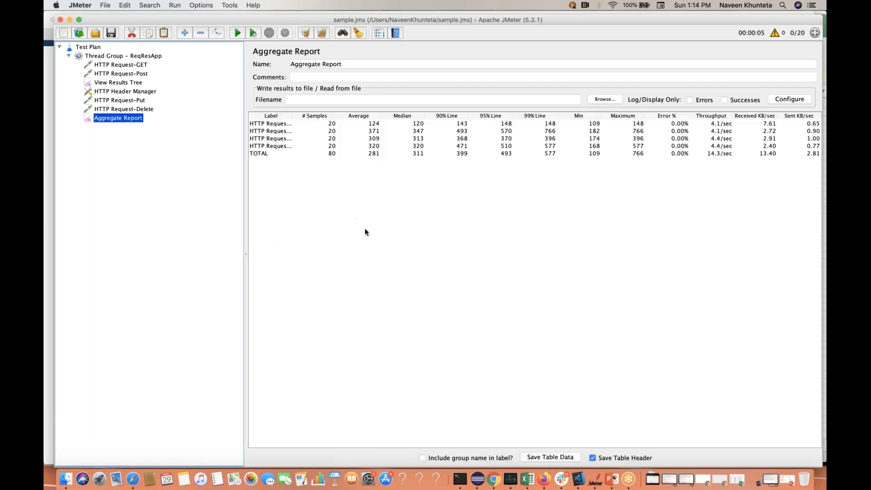
pyautogui.moveTo(293, 114); pyautogui.dragTo(323, 118)
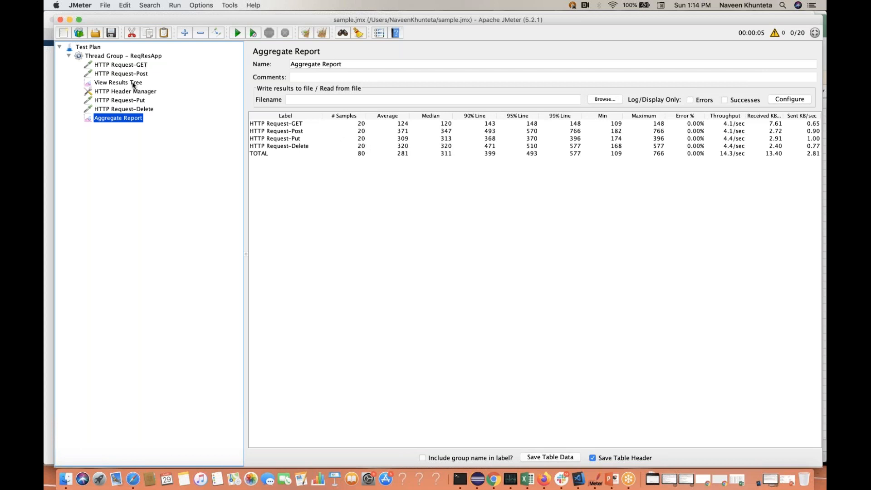
pyautogui.click(121, 56)
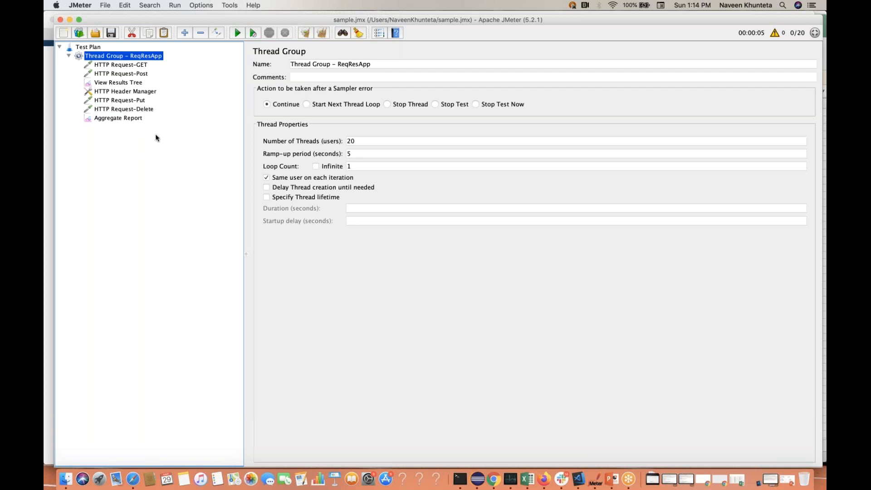
pyautogui.click(124, 119)
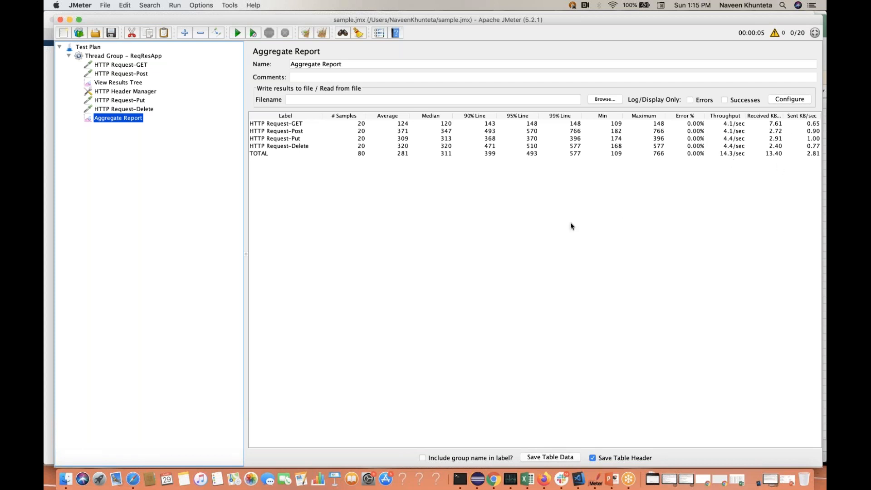
# - Set the ReqResApp thread group's number of threads to 200
pyautogui.click(110, 56)
pyautogui.click(368, 140)
pyautogui.press('BackSpace')
pyautogui.press('BackSpace')
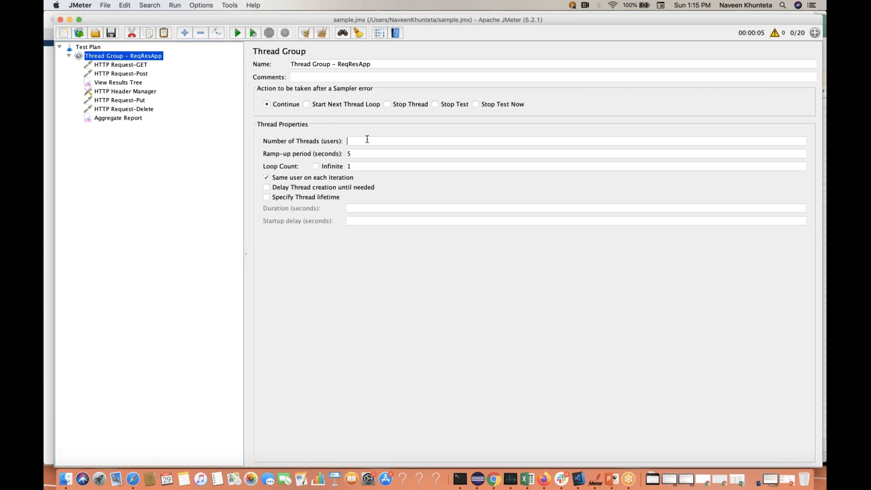
pyautogui.write('200')
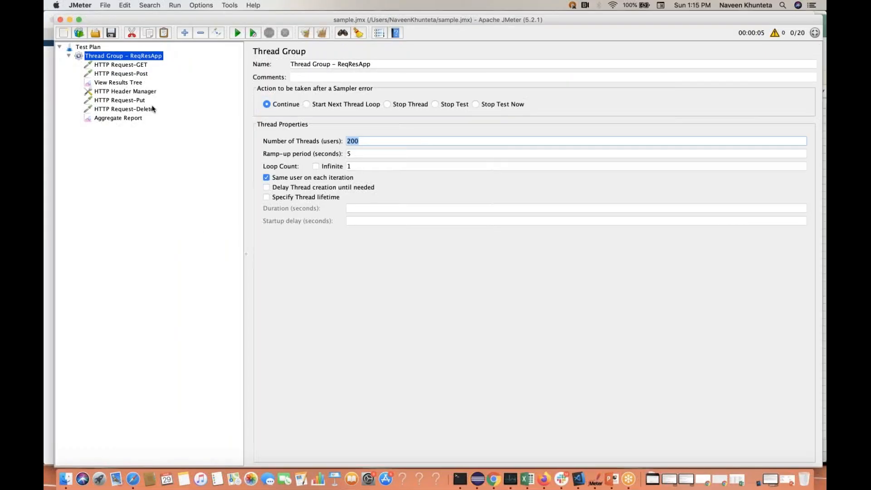
# - Clear all earlier results from both listeners and run the test plan with View Results Tree open
pyautogui.click(128, 82)
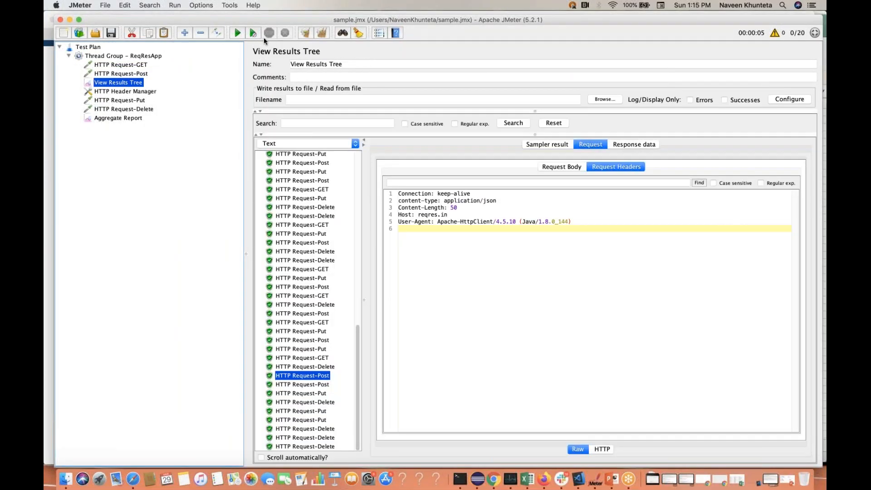
pyautogui.click(321, 32)
pyautogui.click(130, 118)
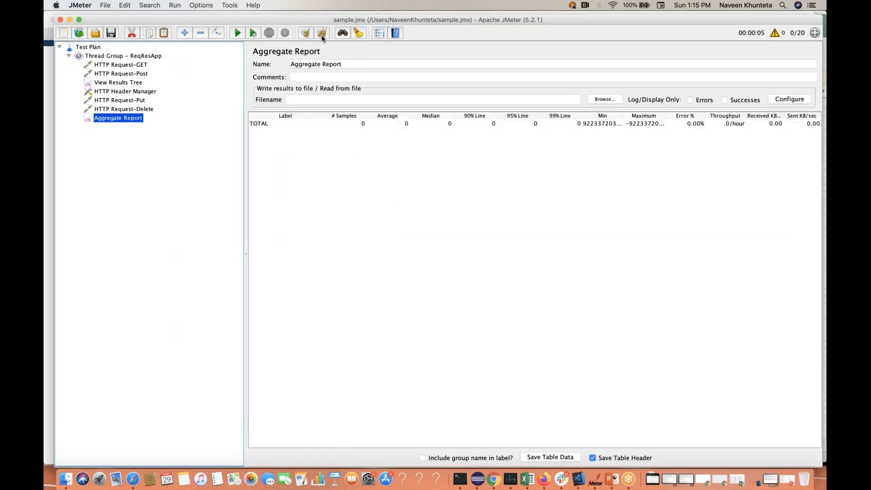
pyautogui.click(132, 83)
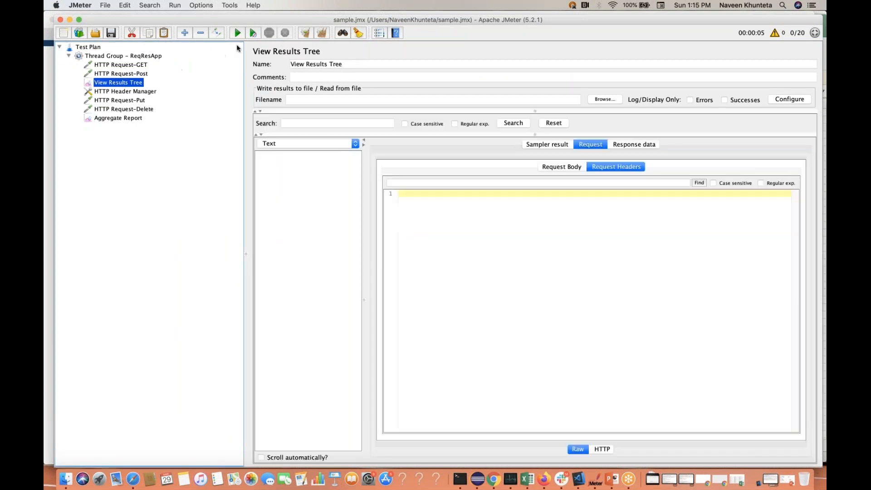
pyautogui.click(237, 32)
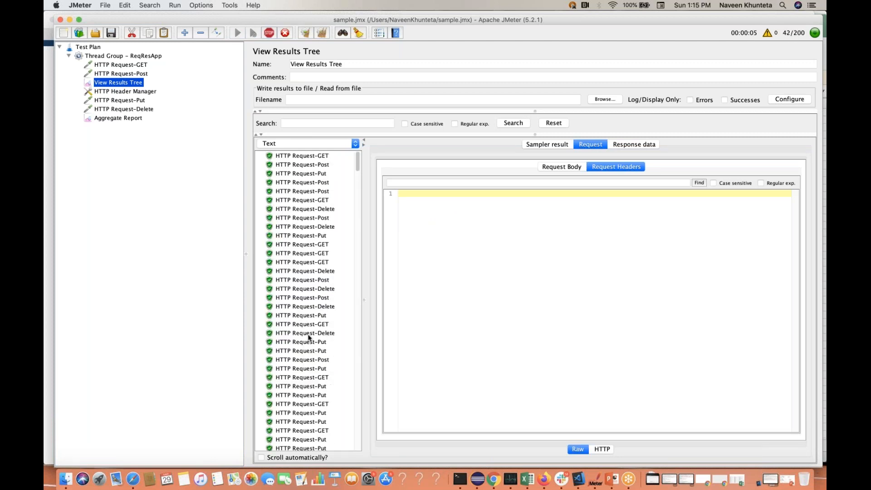
# - Look through the samples in View Results Tree and examine the Post, Delete and GET rows of the Aggregate Report
pyautogui.scroll(-15, 309, 337)
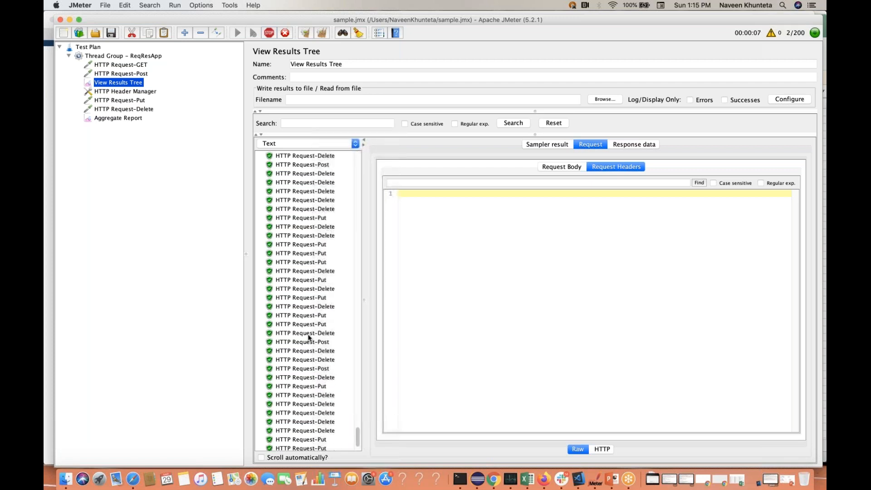
pyautogui.scroll(15, 308, 337)
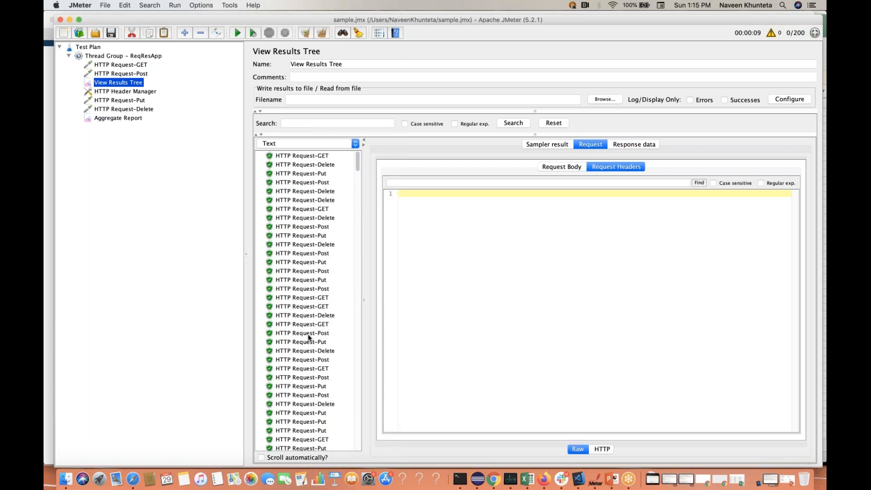
pyautogui.scroll(-12, 308, 337)
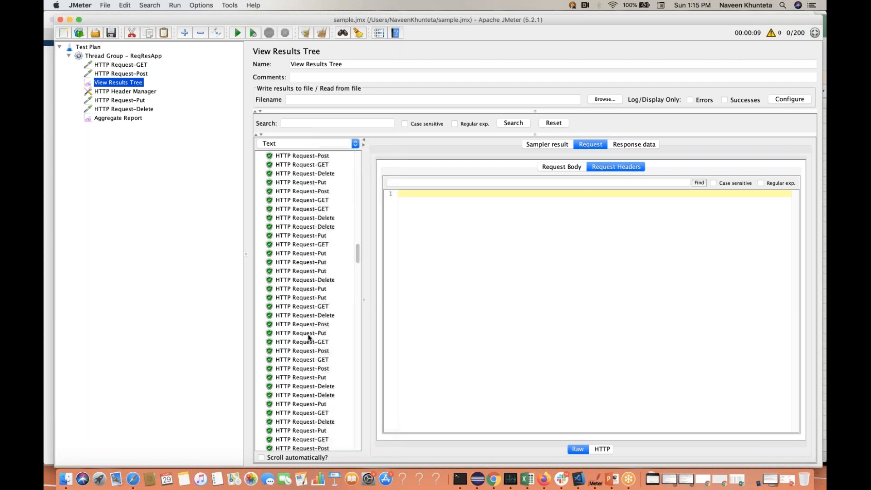
pyautogui.scroll(12, 308, 337)
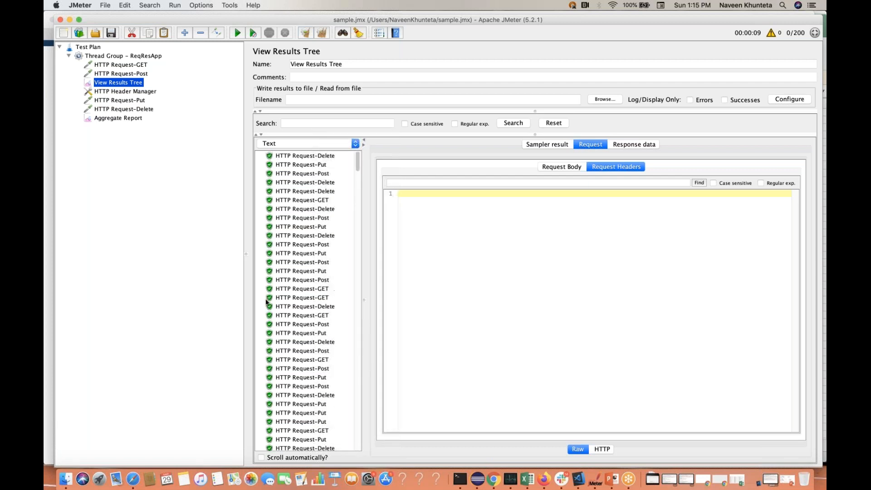
pyautogui.click(127, 119)
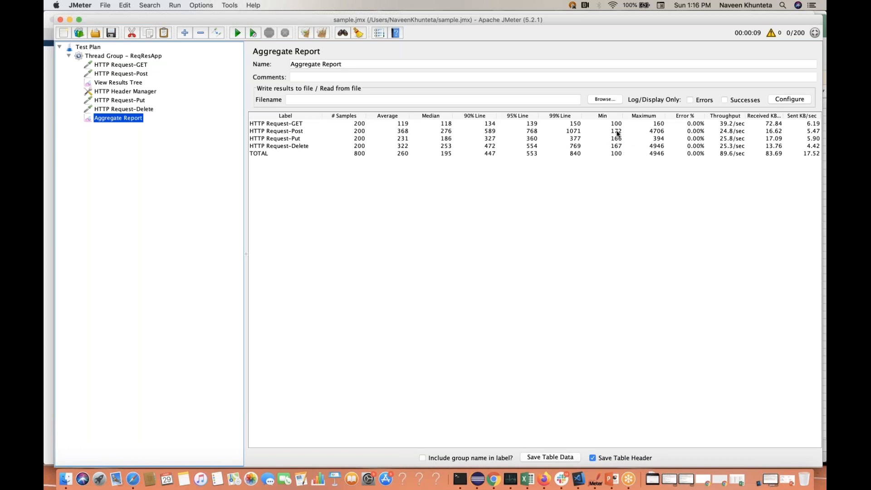
pyautogui.click(301, 131)
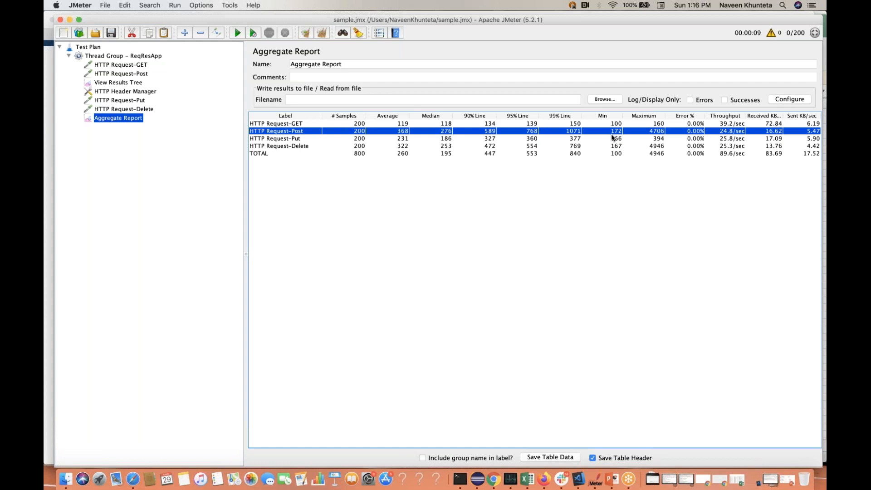
pyautogui.click(655, 146)
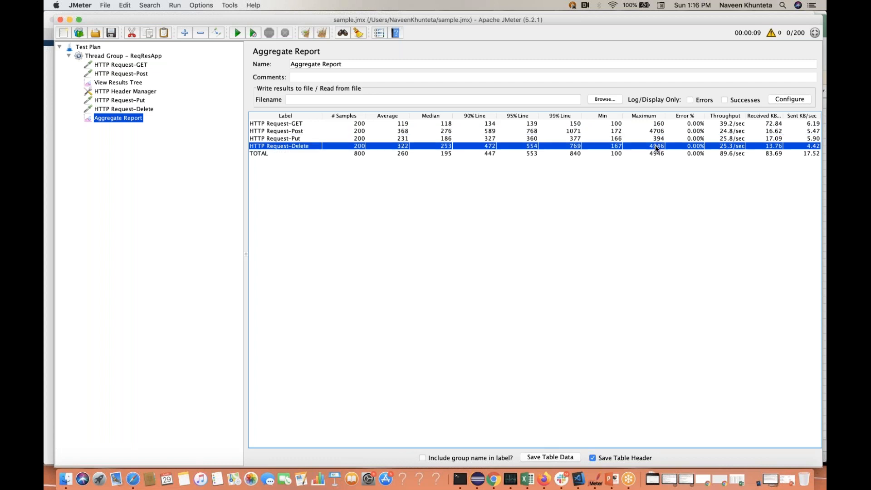
pyautogui.click(654, 124)
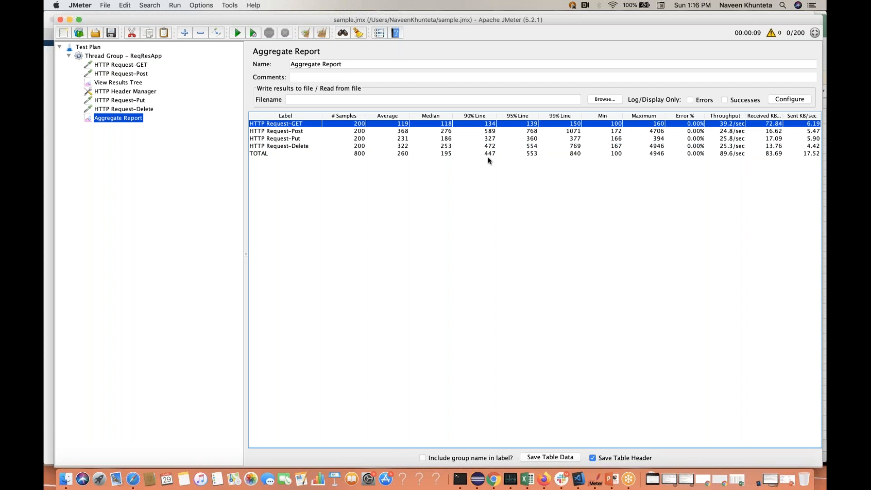
# - Set the ReqResApp thread group's number of threads to 2000 and rerun the test plan with cleared results and View Results Tree open
pyautogui.click(135, 56)
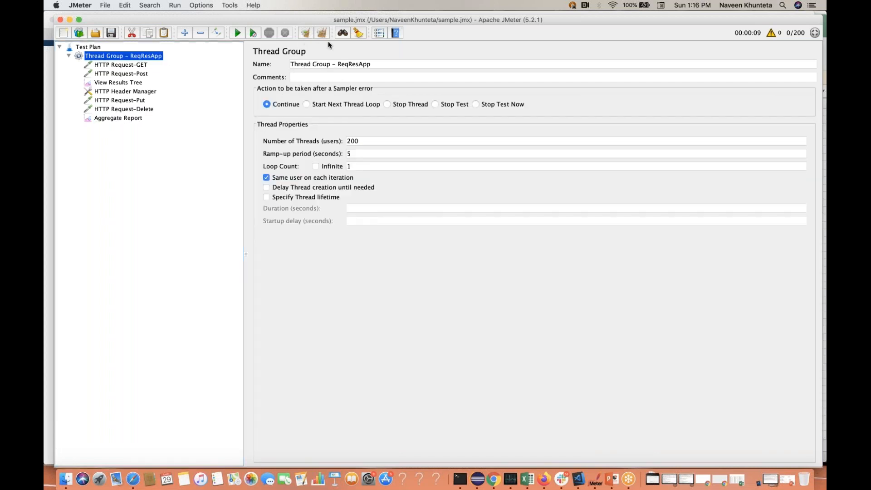
pyautogui.click(389, 141)
pyautogui.write('0')
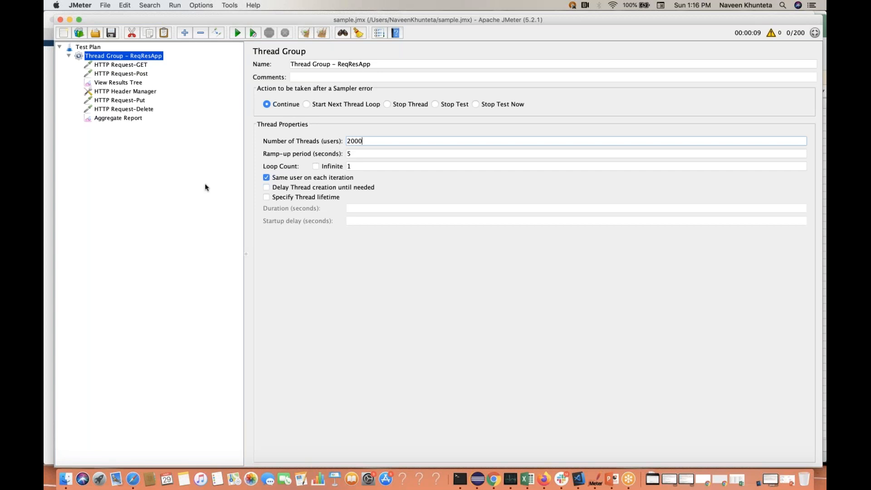
pyautogui.click(125, 83)
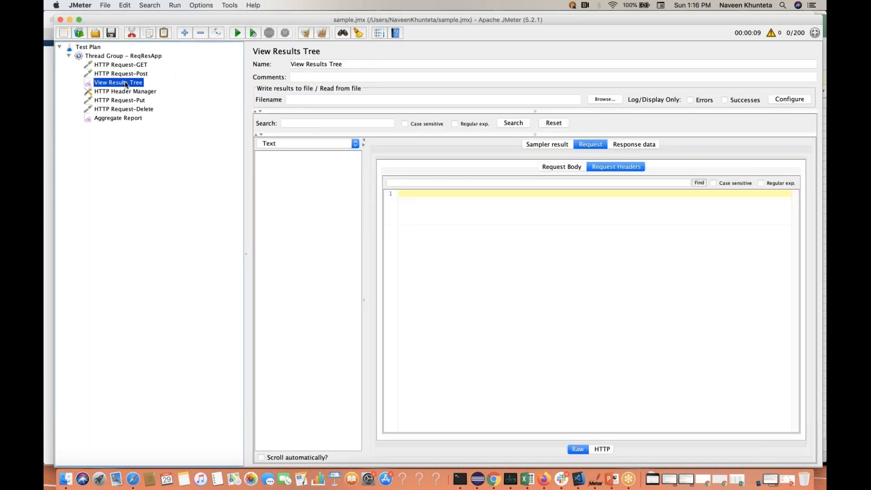
pyautogui.click(238, 33)
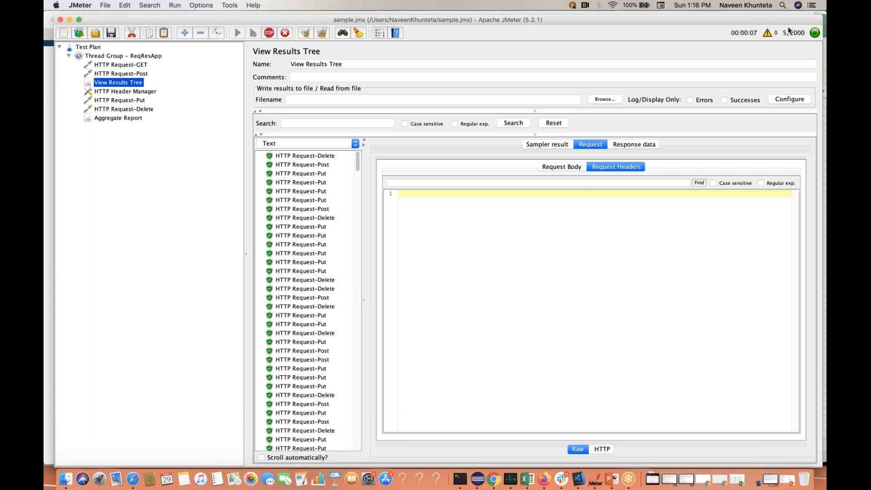
# - Look through the new samples in View Results Tree and examine the Aggregate Report's figures, especially the HTTP Request-GET row
pyautogui.scroll(-10, 316, 346)
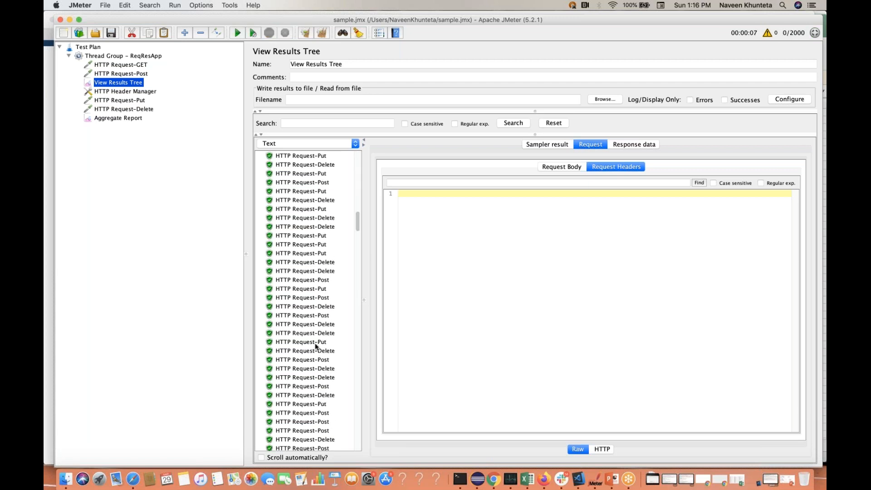
pyautogui.scroll(-10, 315, 346)
pyautogui.scroll(20, 315, 346)
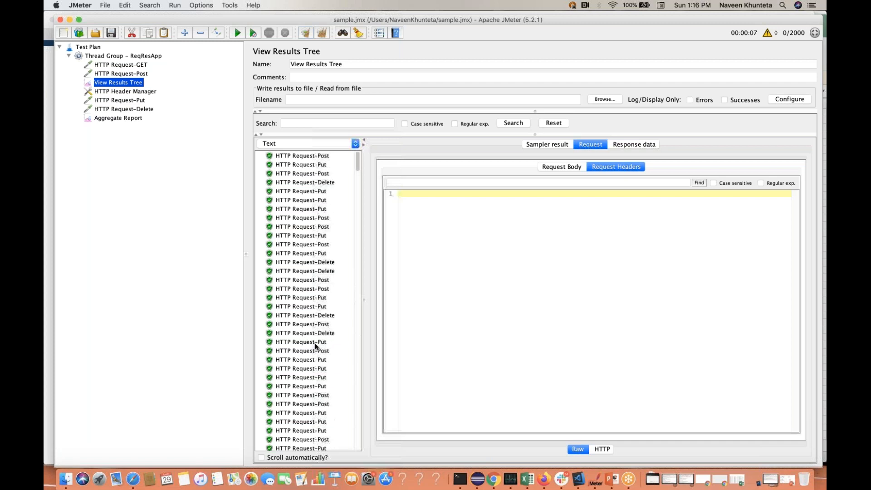
pyautogui.click(146, 327)
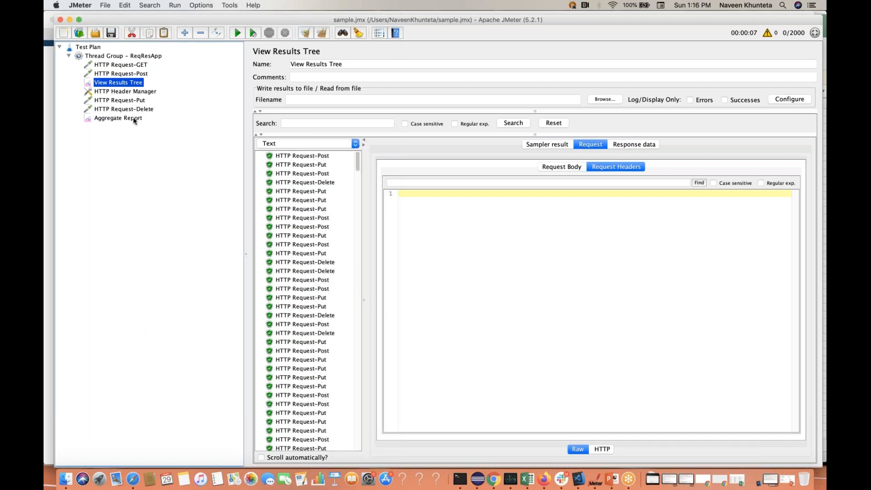
pyautogui.click(134, 120)
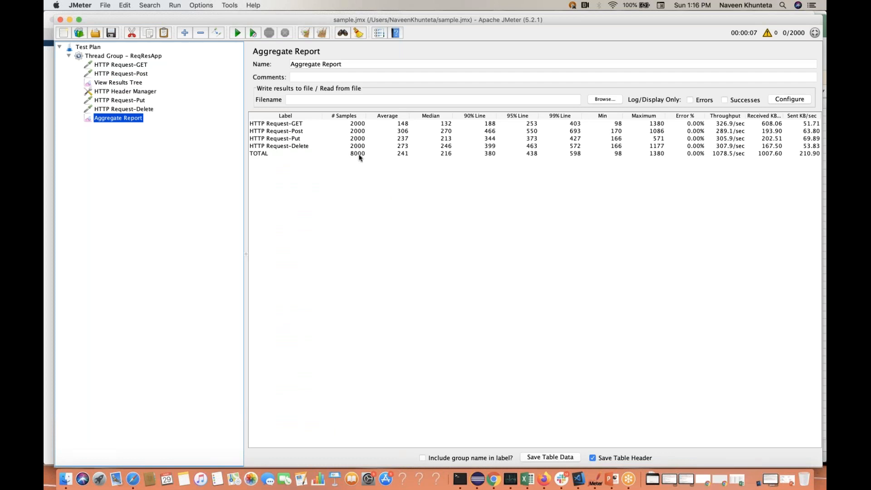
pyautogui.click(620, 125)
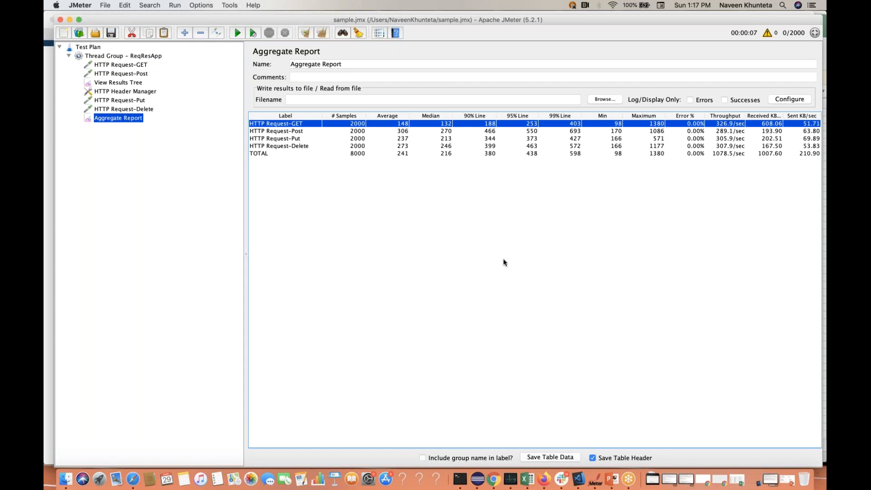
# - Set the ReqResApp thread group's number of threads to 5000
pyautogui.click(149, 57)
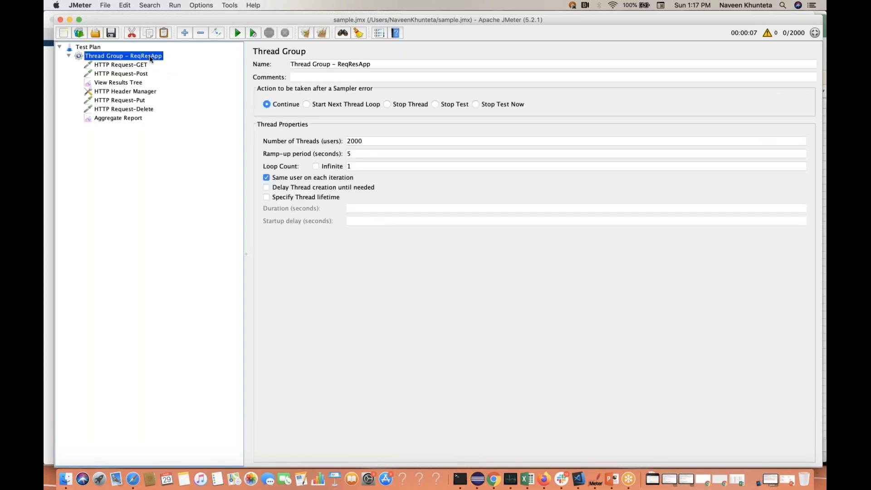
pyautogui.click(353, 154)
pyautogui.click(371, 137)
pyautogui.press('BackSpace')
pyautogui.press('BackSpace')
pyautogui.press('BackSpace')
pyautogui.press('BackSpace')
pyautogui.write('5000')
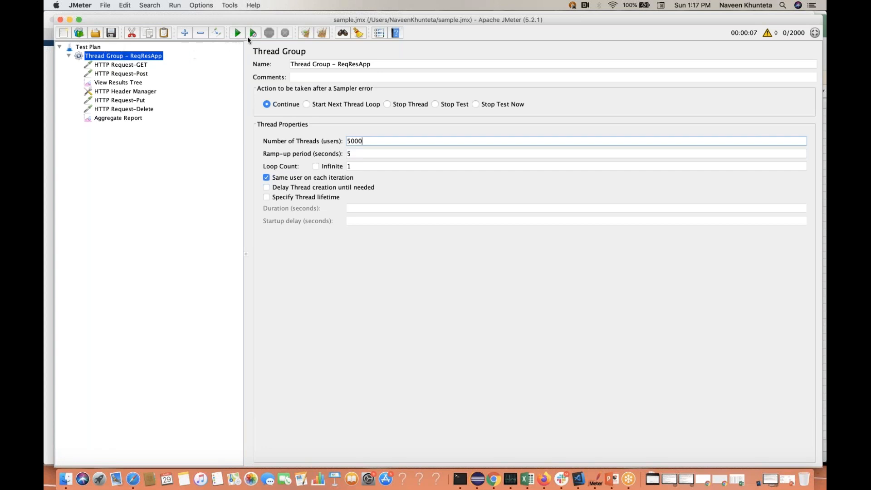
# - Clear all results of the previous run and start the test plan with View Results Tree open
pyautogui.click(320, 36)
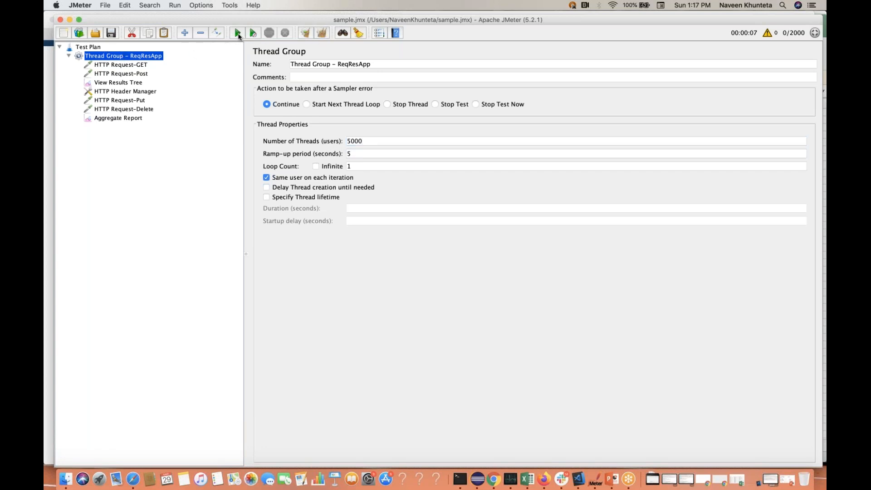
pyautogui.click(132, 82)
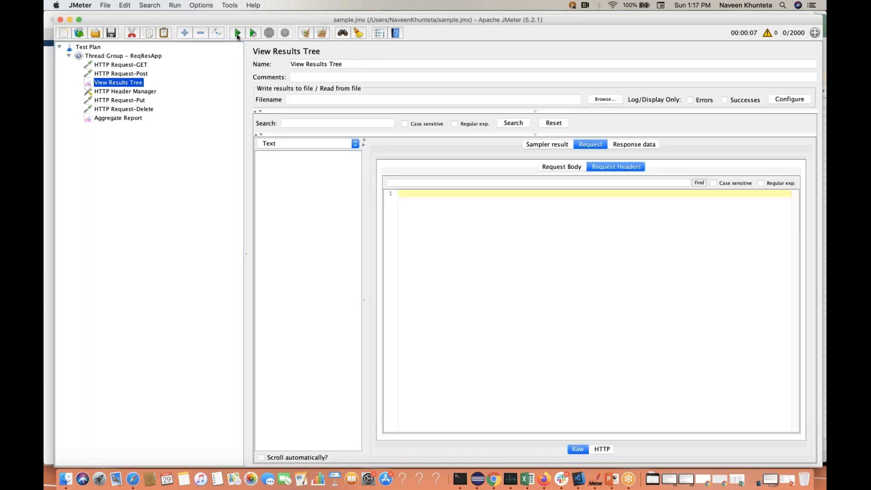
pyautogui.click(237, 33)
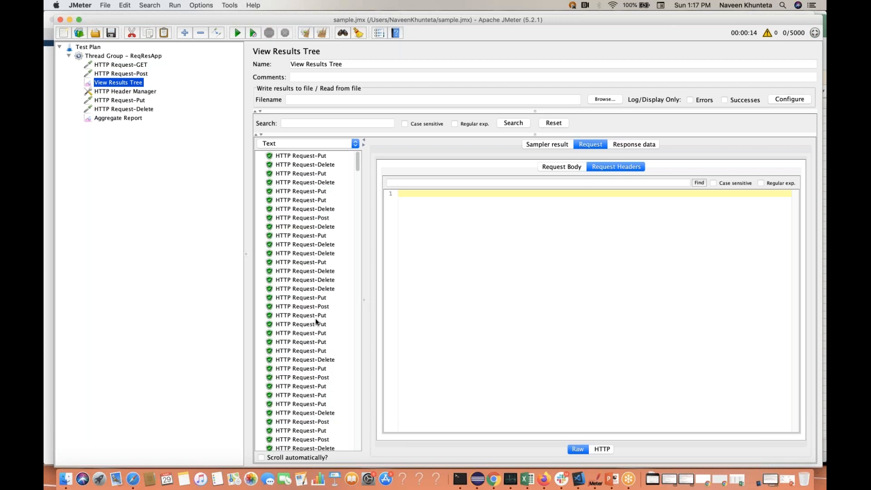
# - Look through the samples of the 5000-user run in View Results Tree and check its Aggregate Report
pyautogui.scroll(-15, 316, 322)
pyautogui.scroll(15, 316, 322)
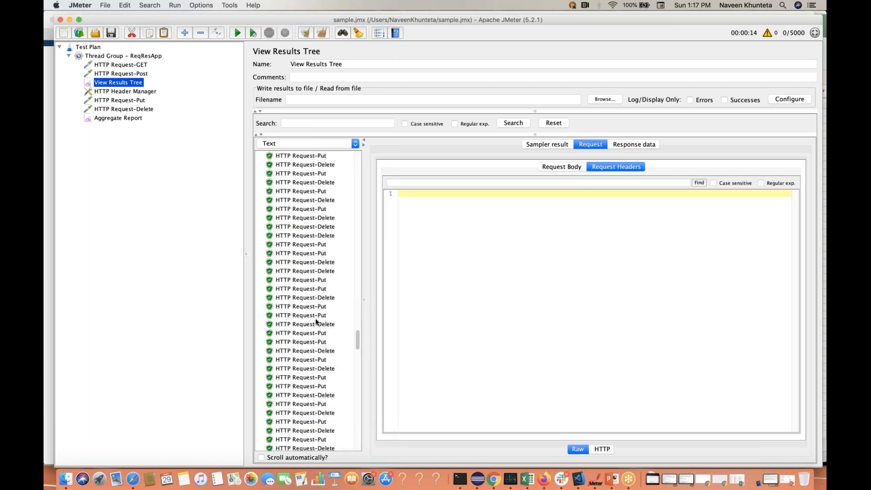
pyautogui.click(133, 118)
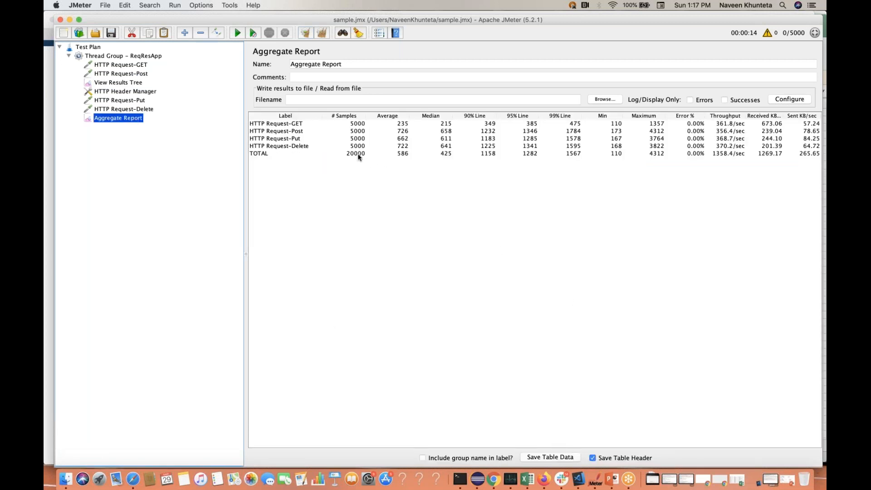
# - Set the ReqResApp thread group's number of threads to 10000
pyautogui.click(139, 57)
pyautogui.doubleClick(388, 143)
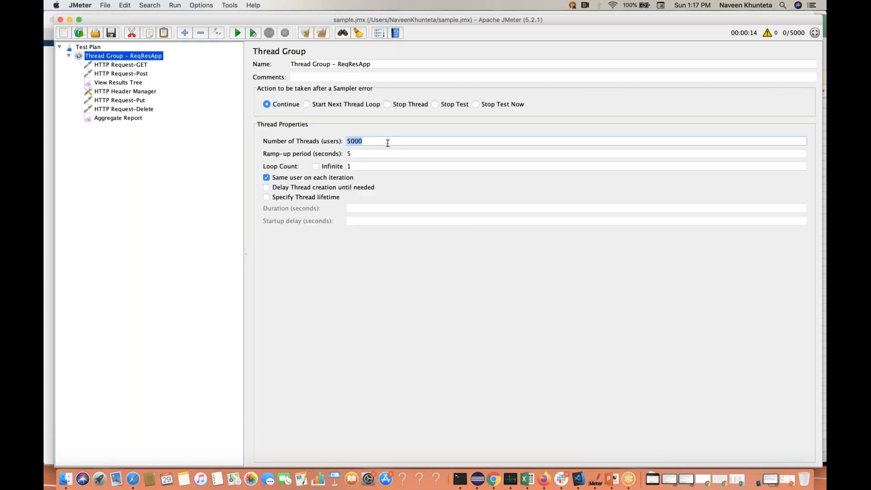
pyautogui.write('10000')
# - Clear the 5000-user results and run the test plan again with View Results Tree open
pyautogui.click(141, 82)
pyautogui.click(313, 33)
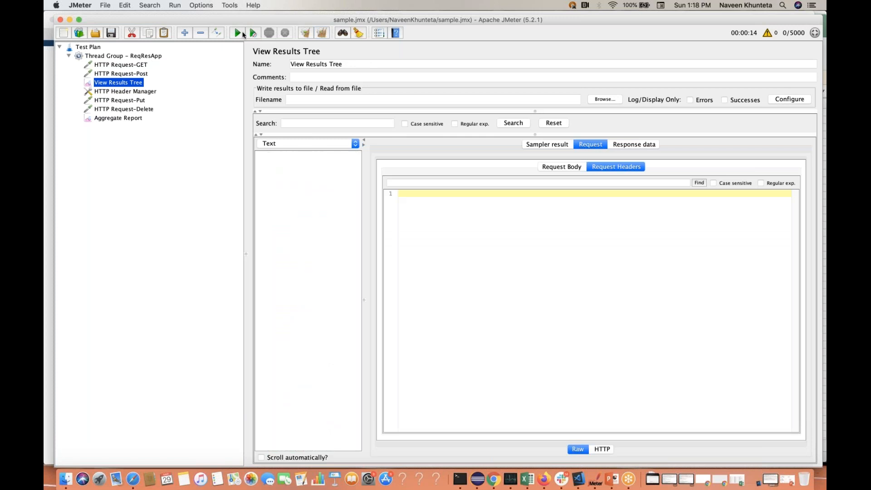
pyautogui.click(236, 33)
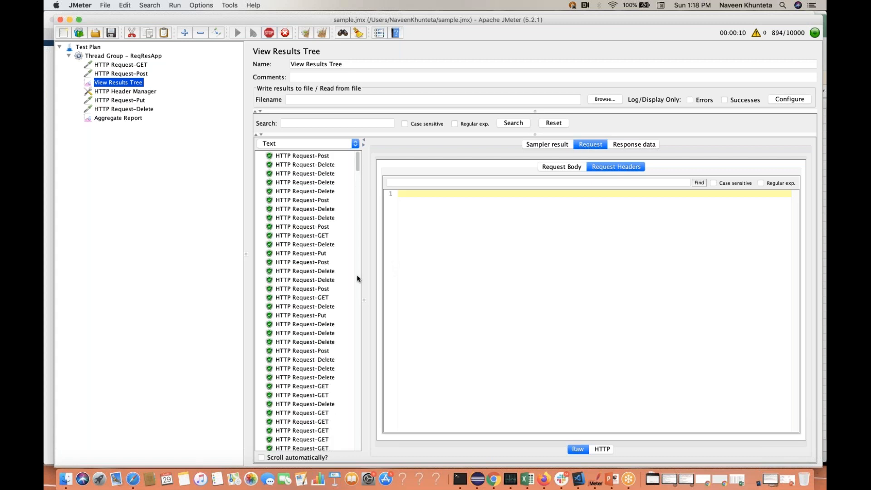
# - Look through the incoming samples in View Results Tree, the Aggregate Report and the HTTP Request-GET settings during the 10000-user run
pyautogui.scroll(-15, 355, 294)
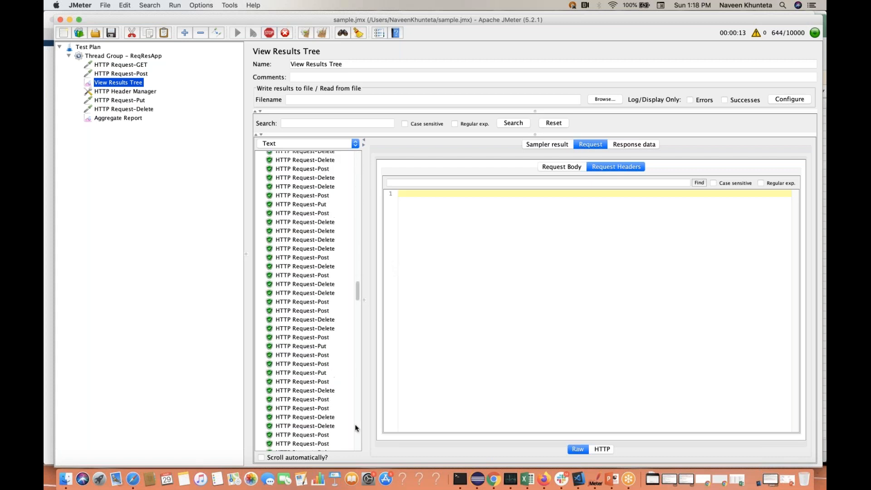
pyautogui.scroll(-5, 356, 447)
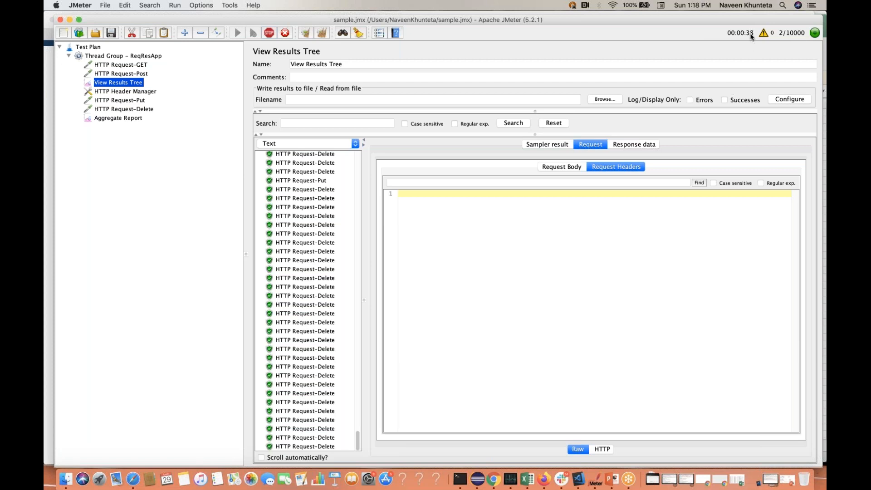
pyautogui.scroll(20, 309, 299)
pyautogui.scroll(-20, 308, 300)
pyautogui.click(132, 118)
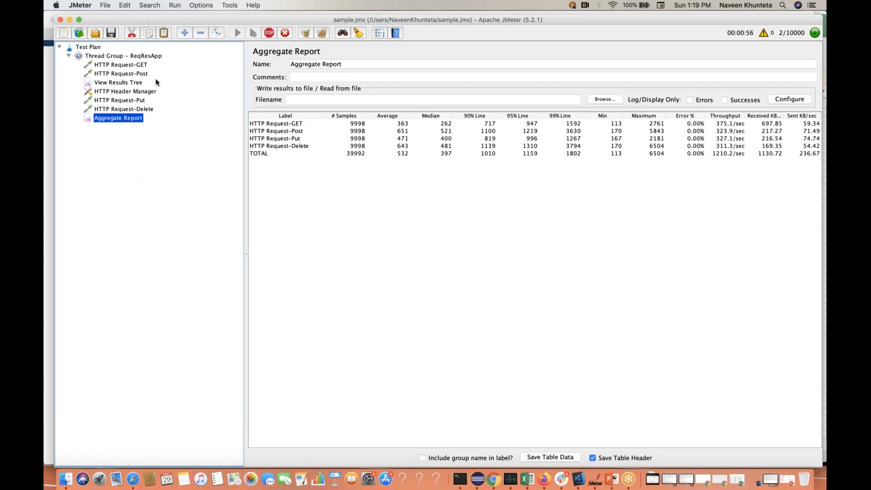
pyautogui.click(137, 67)
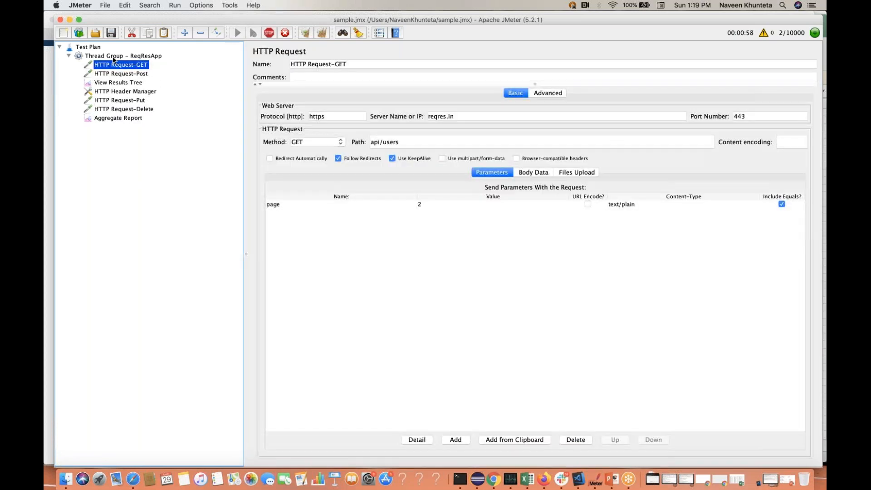
# - Review the ReqResApp thread group's thread count and ramp-up period, along with the HTTP Request-GET and HTTP Request-Post settings
pyautogui.press('Up')
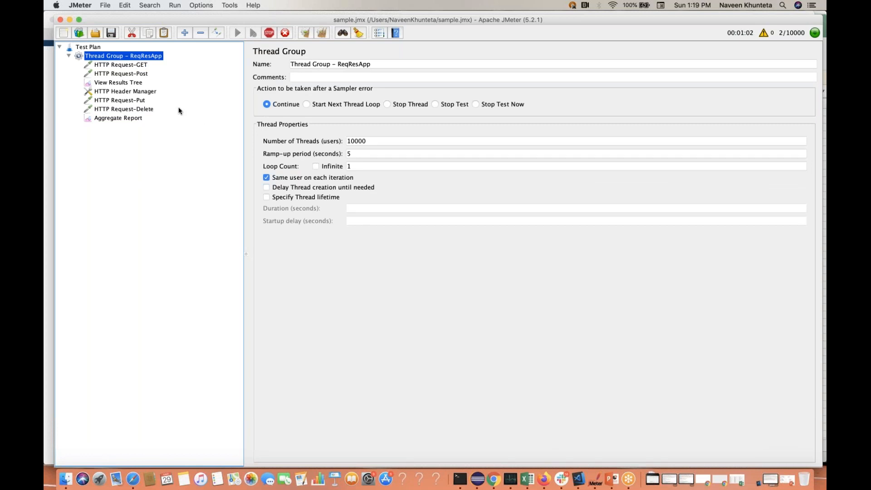
pyautogui.click(135, 74)
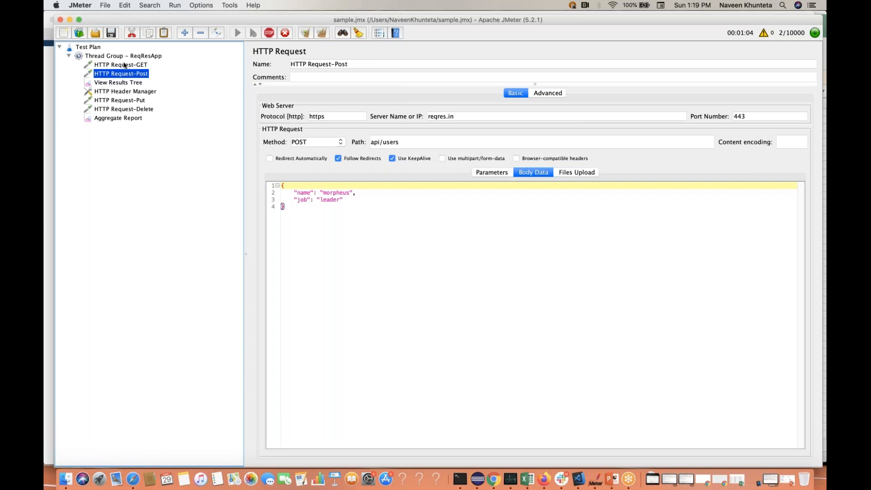
pyautogui.click(124, 64)
pyautogui.click(134, 74)
pyautogui.click(130, 56)
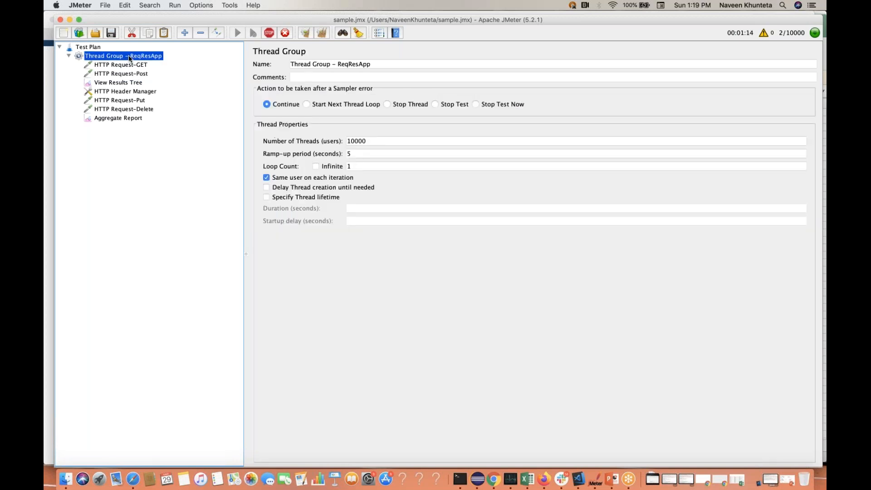
pyautogui.doubleClick(349, 154)
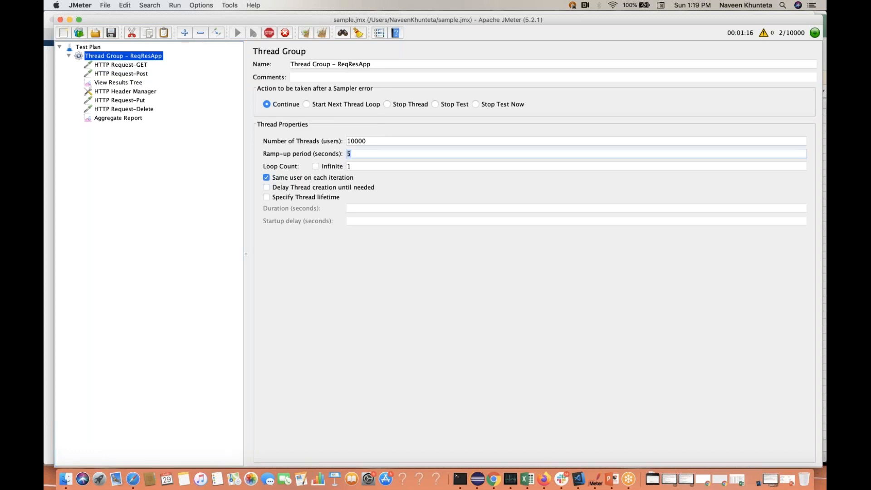
pyautogui.doubleClick(372, 141)
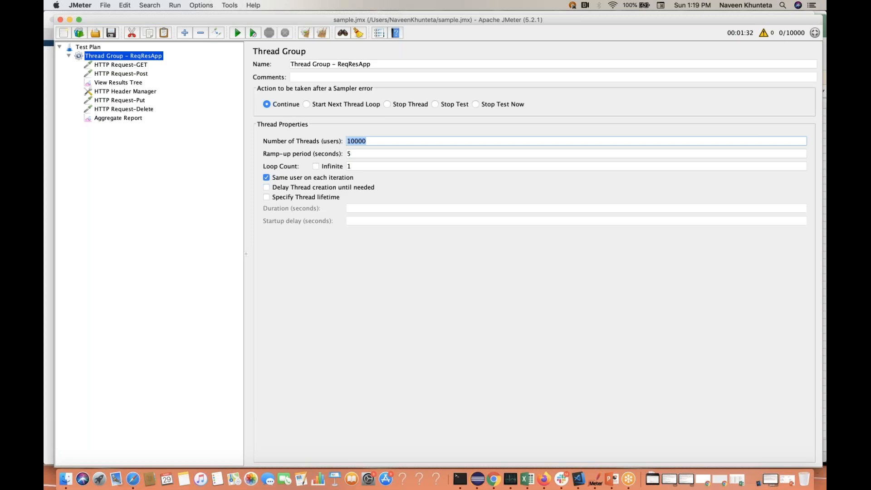
# - Switch to the browser, look through the list of sample API calls on reqres.in, and return to JMeter
pyautogui.hotkey('ctrl', 'Right')
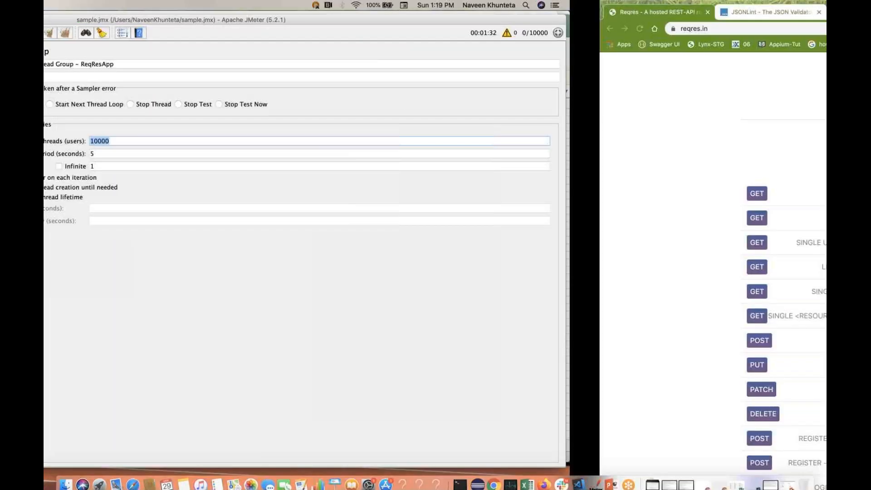
pyautogui.scroll(10, 111, 276)
pyautogui.scroll(-10, 113, 281)
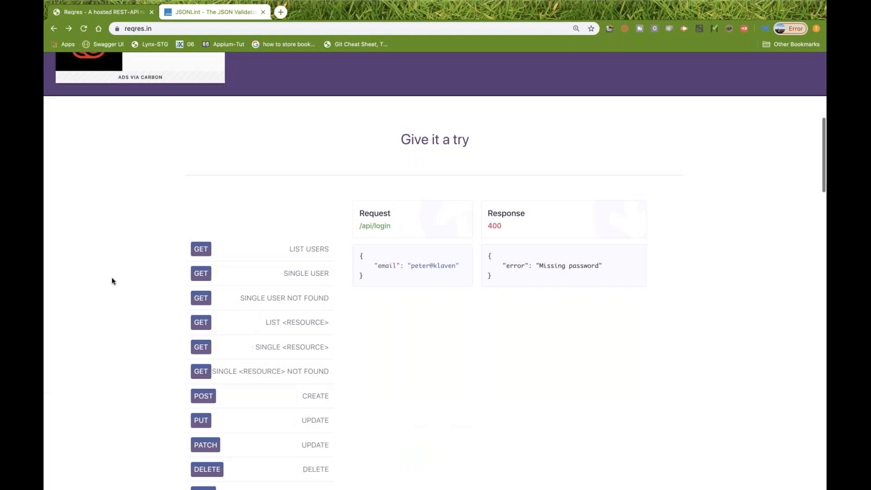
pyautogui.scroll(15, 113, 280)
pyautogui.scroll(-10, 113, 280)
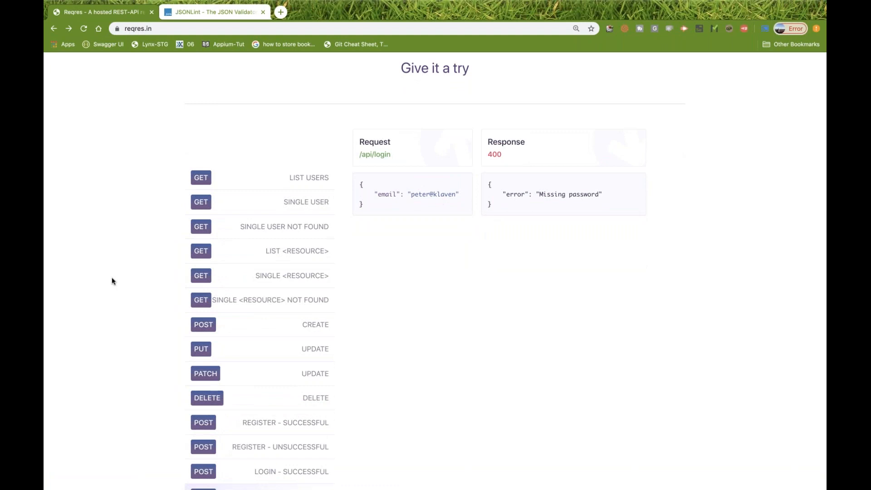
pyautogui.scroll(-2, 113, 281)
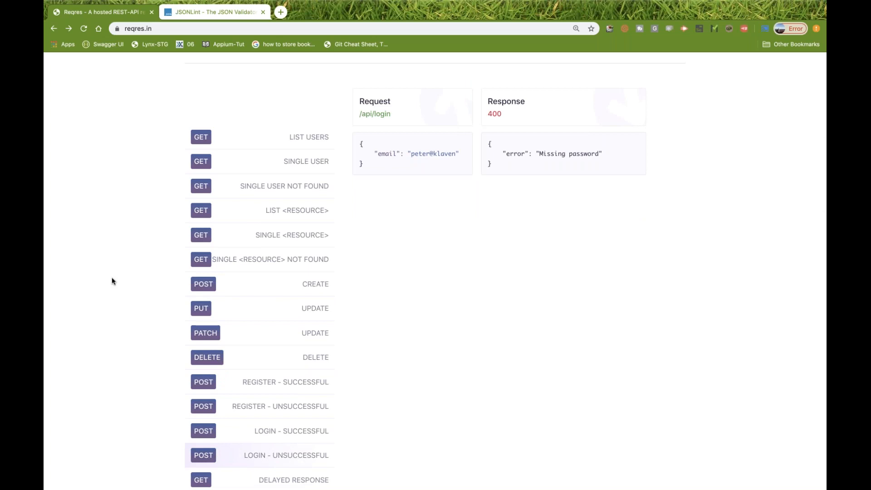
pyautogui.hotkey('ctrl', 'Left')
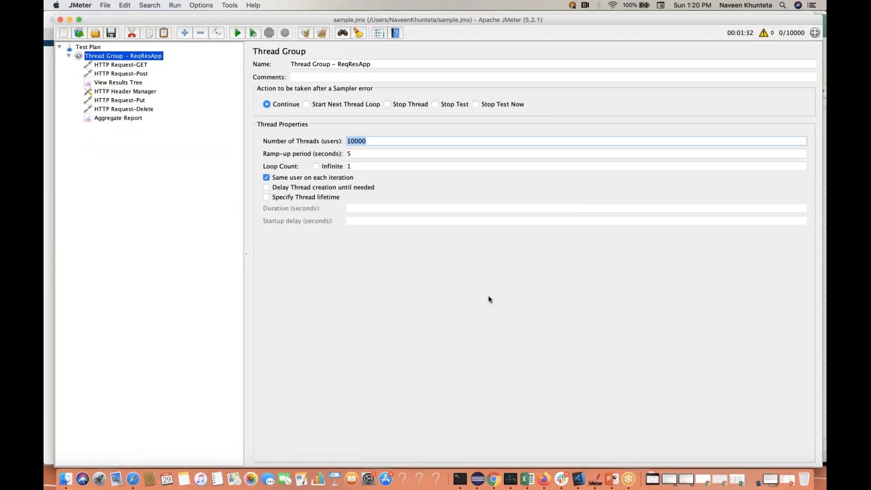